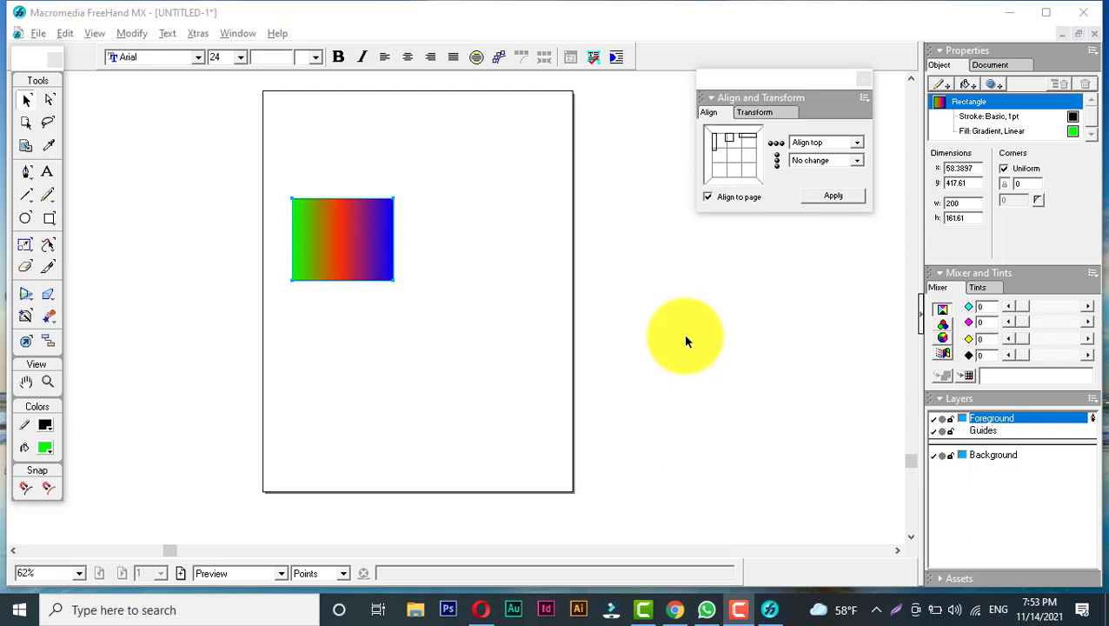
- Close and reopen the Align and Transform panel
click(864, 80)
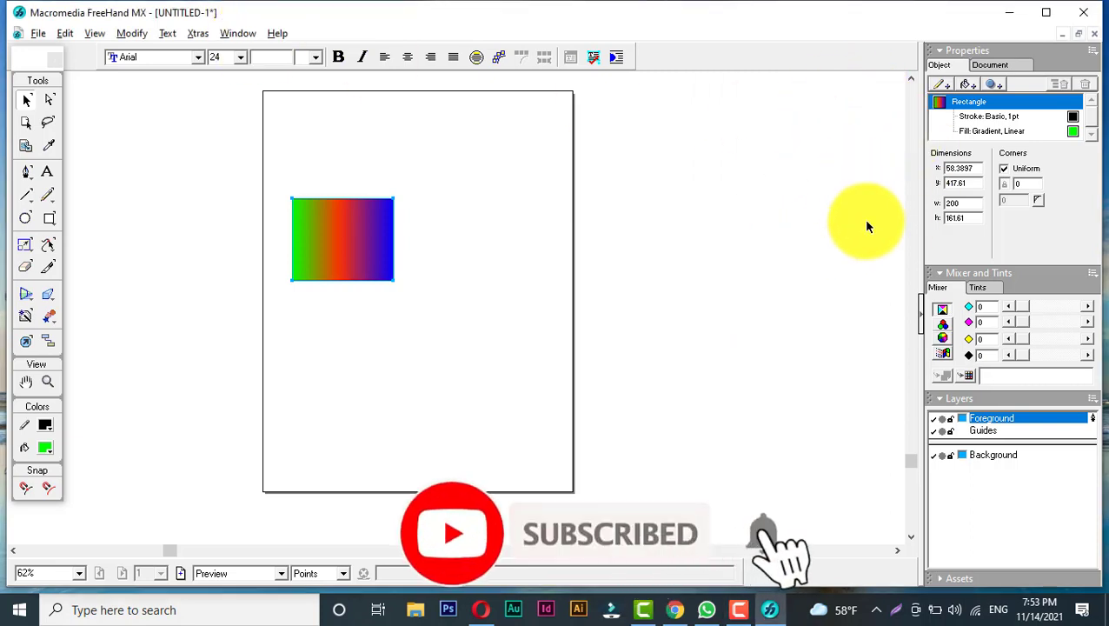
click(231, 32)
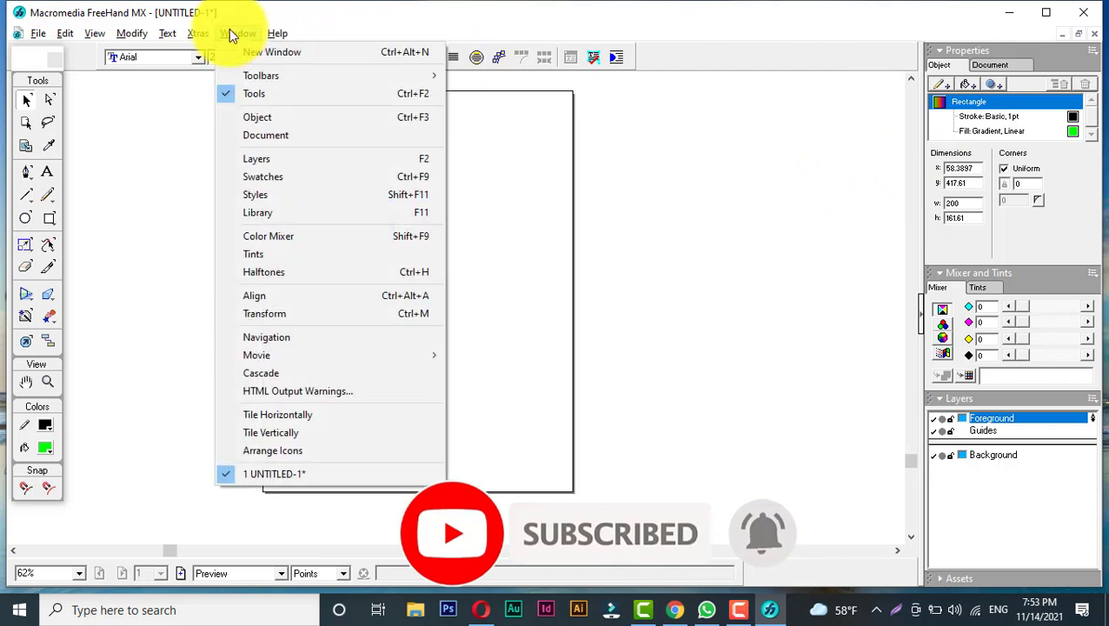
click(347, 296)
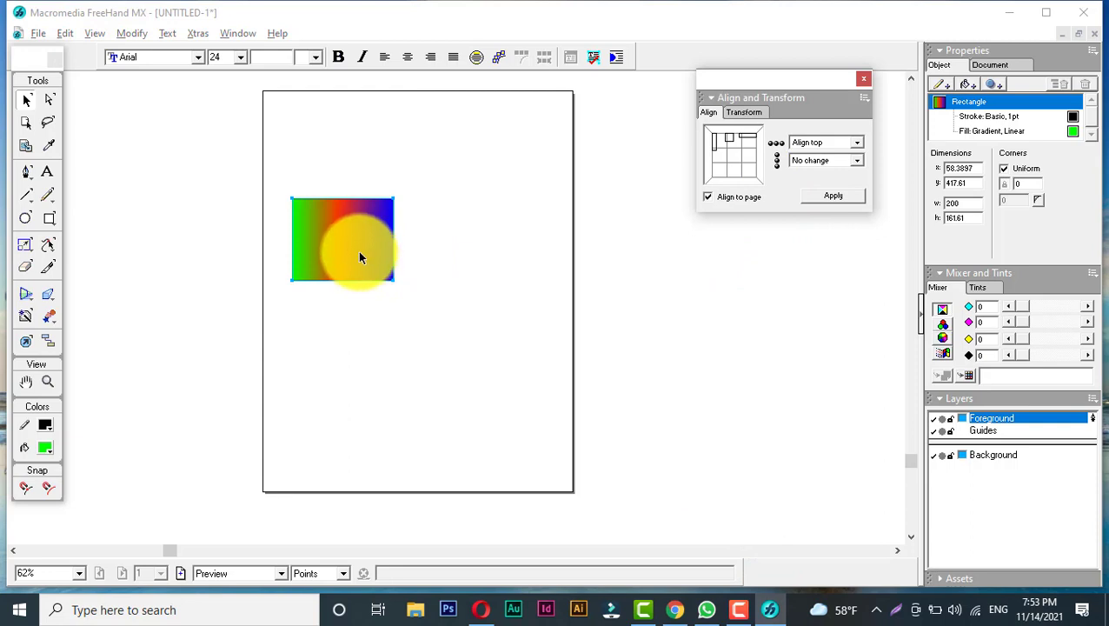
- Move the gradient rectangle to the page's upper left and duplicate it into three staggered rectangles
drag(359, 257, 346, 177)
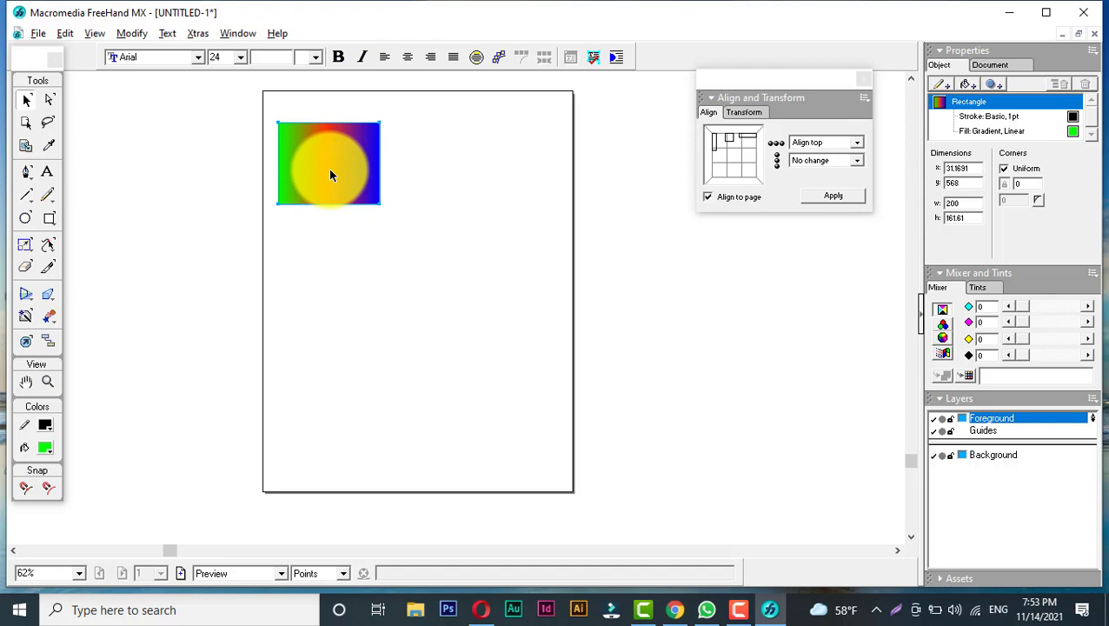
drag(329, 174, 554, 226)
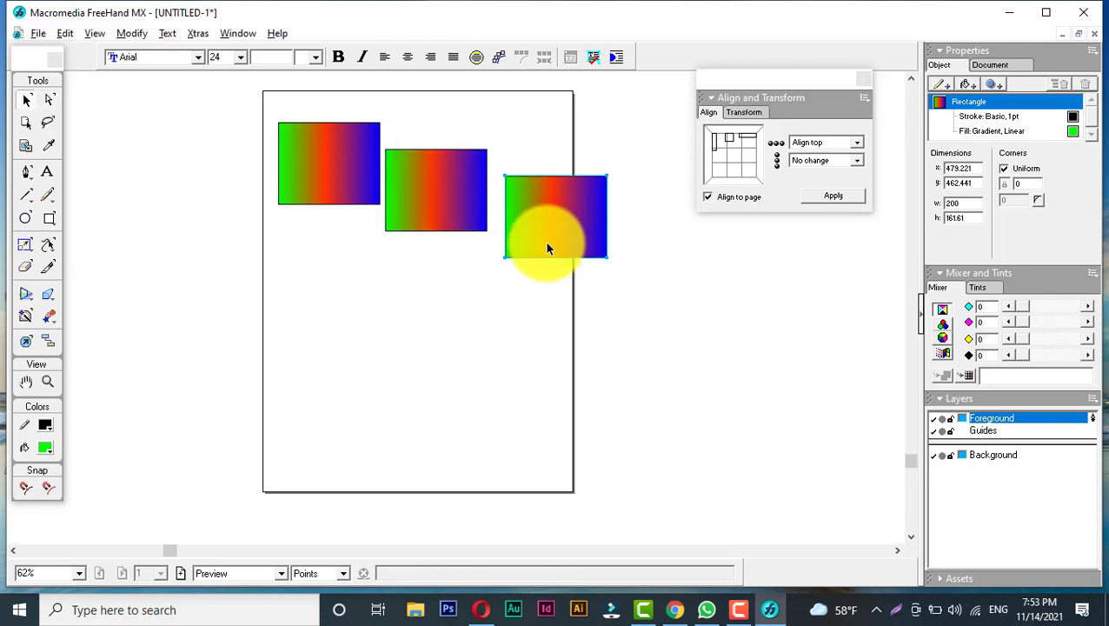
- Select all three rectangles and move them down slightly on the page
drag(269, 107, 524, 238)
click(565, 226)
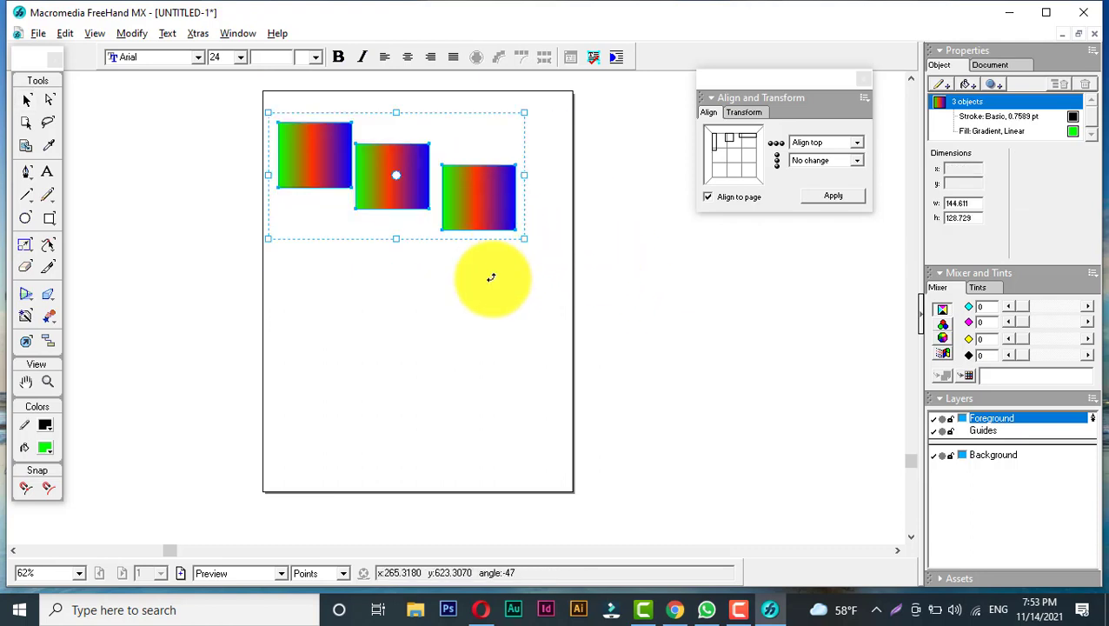
click(382, 222)
drag(269, 100, 557, 249)
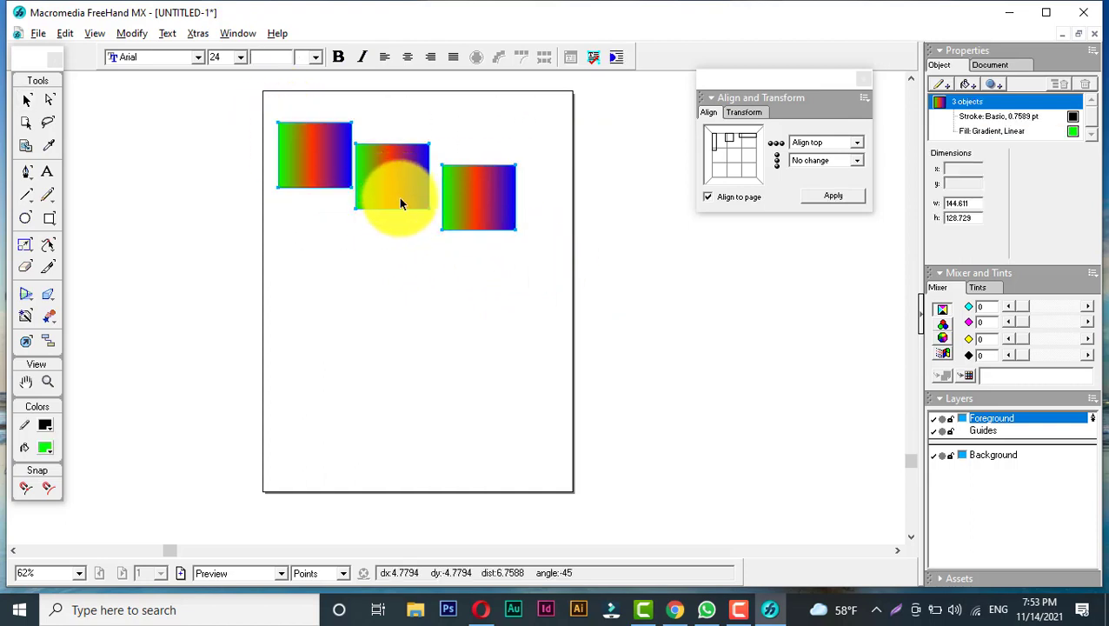
drag(400, 202, 418, 241)
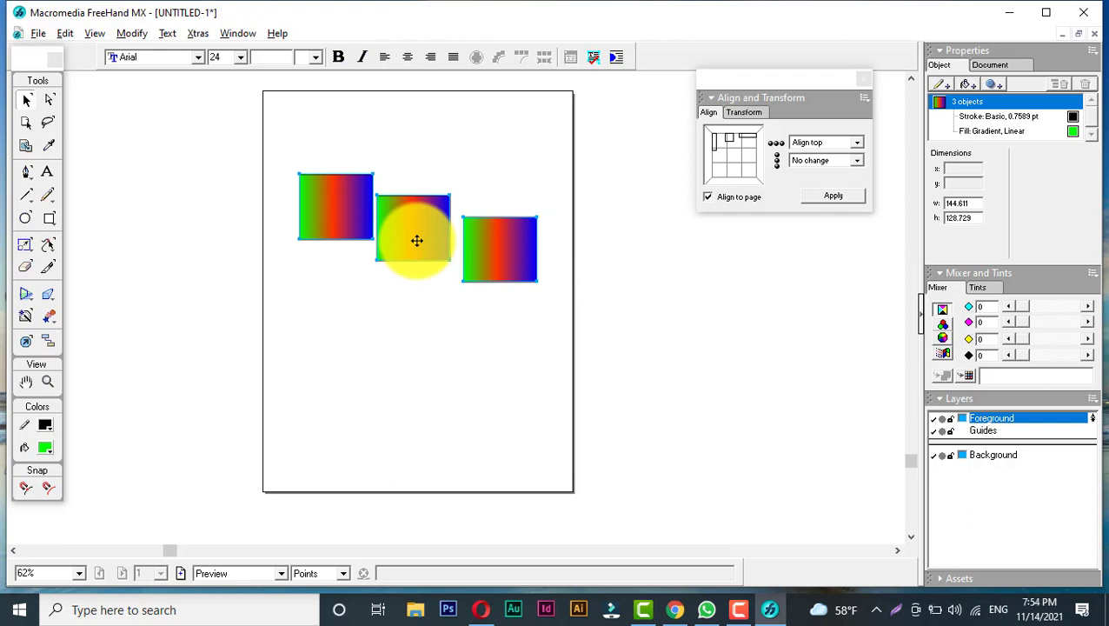
- Turn off Align to page in the Align panel and deselect the rectangles
click(740, 199)
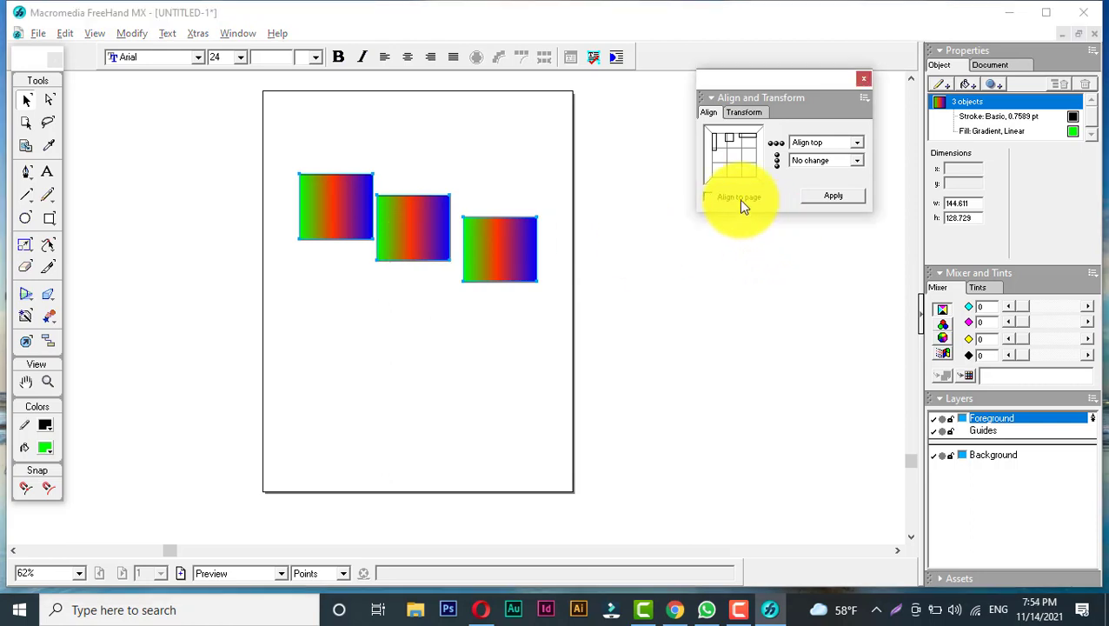
click(708, 114)
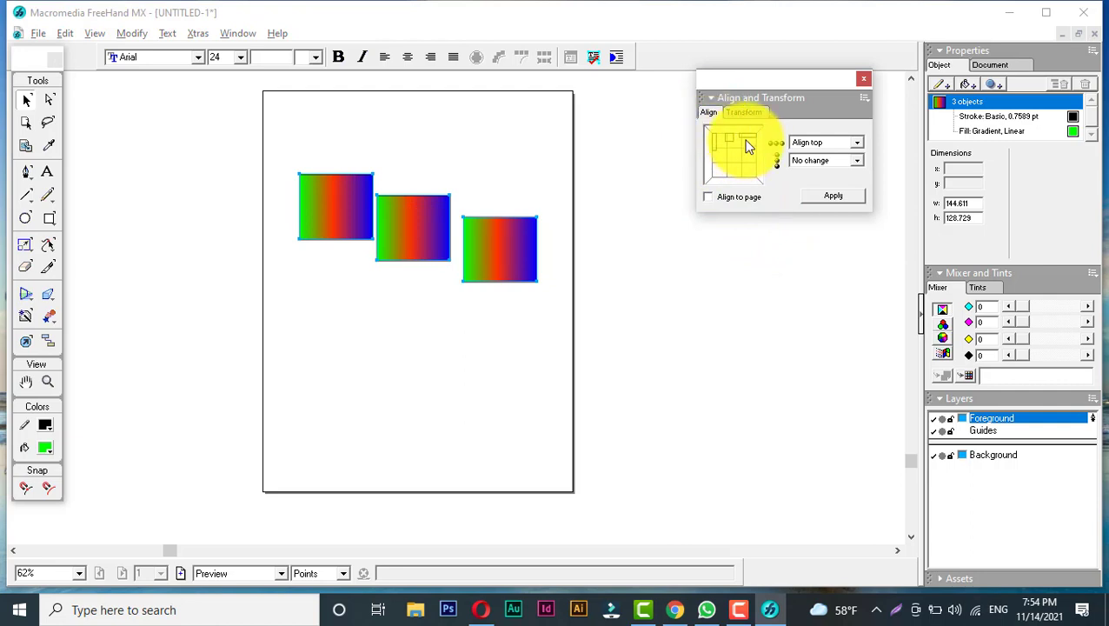
click(814, 142)
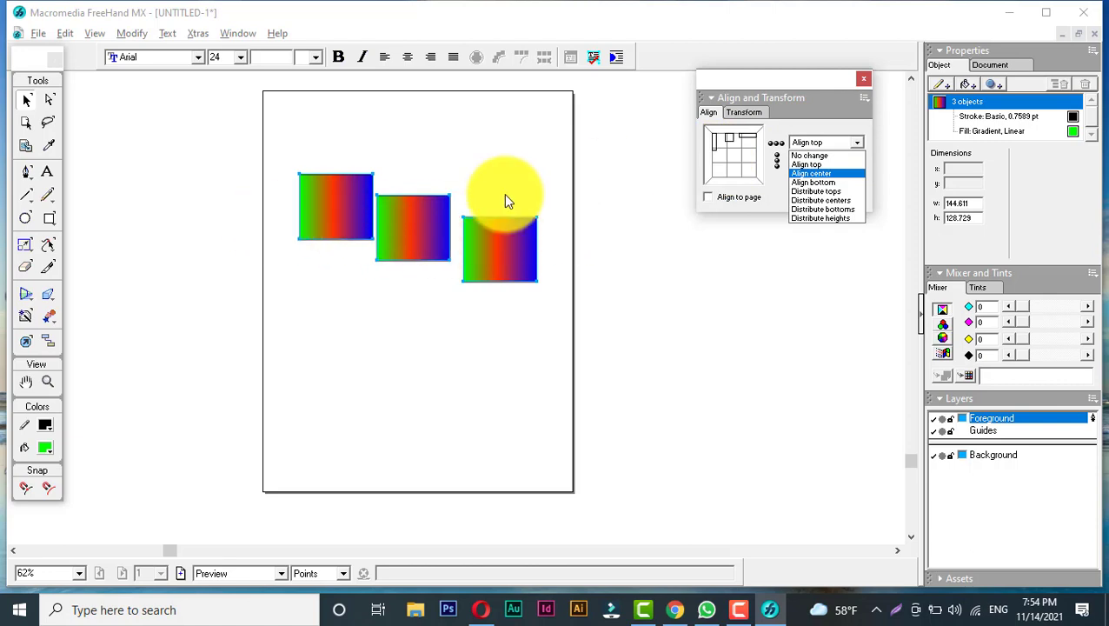
click(90, 36)
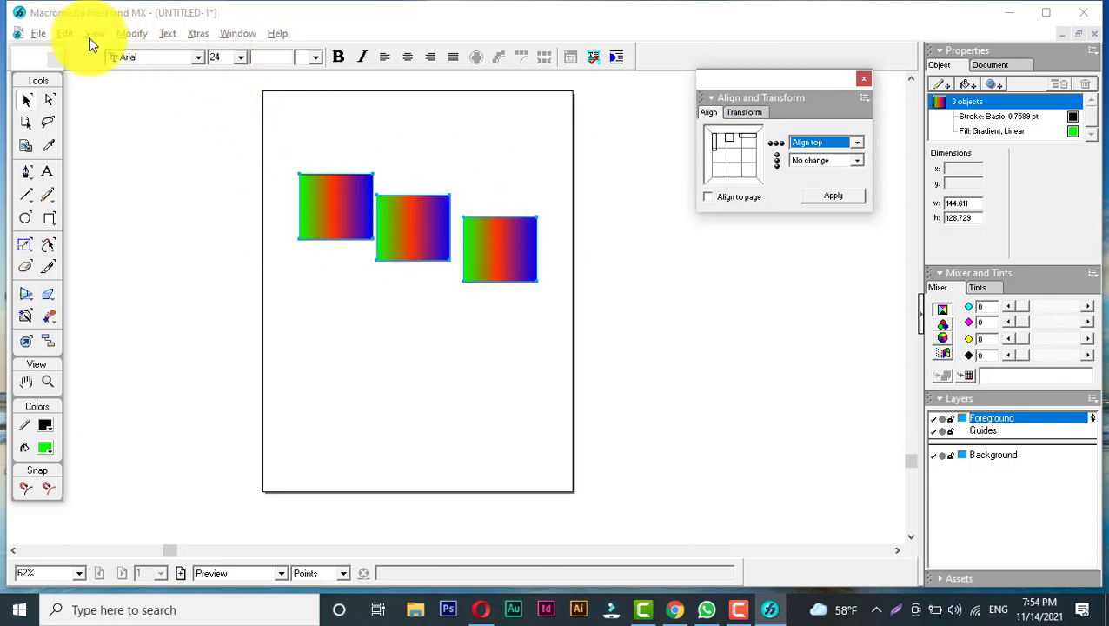
click(573, 252)
- Show the page rulers
click(95, 33)
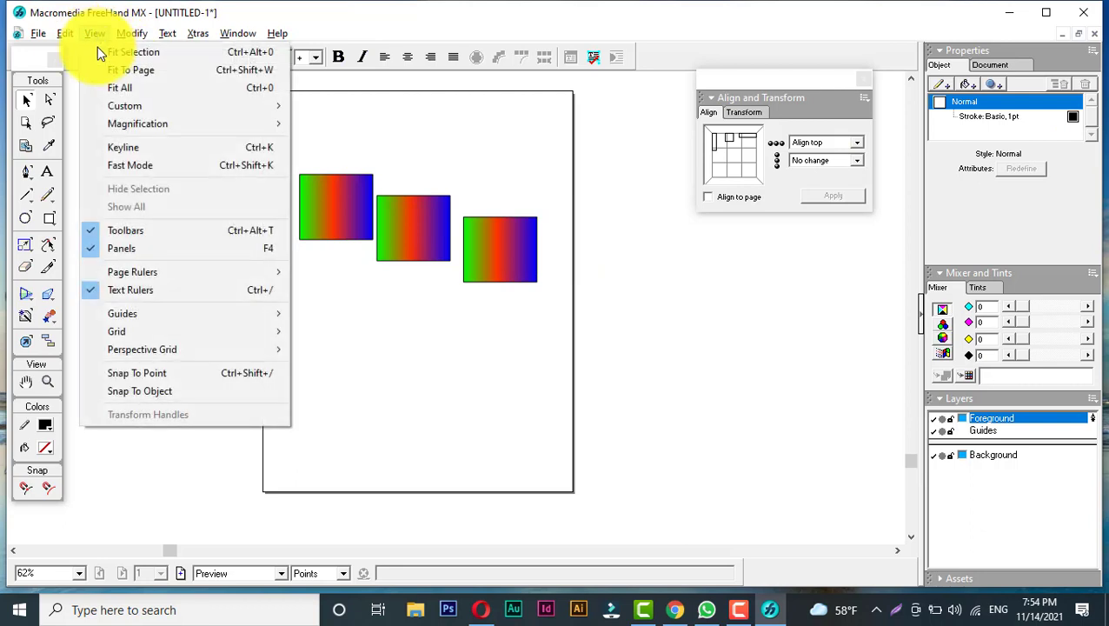
mouse_move(133, 272)
click(321, 273)
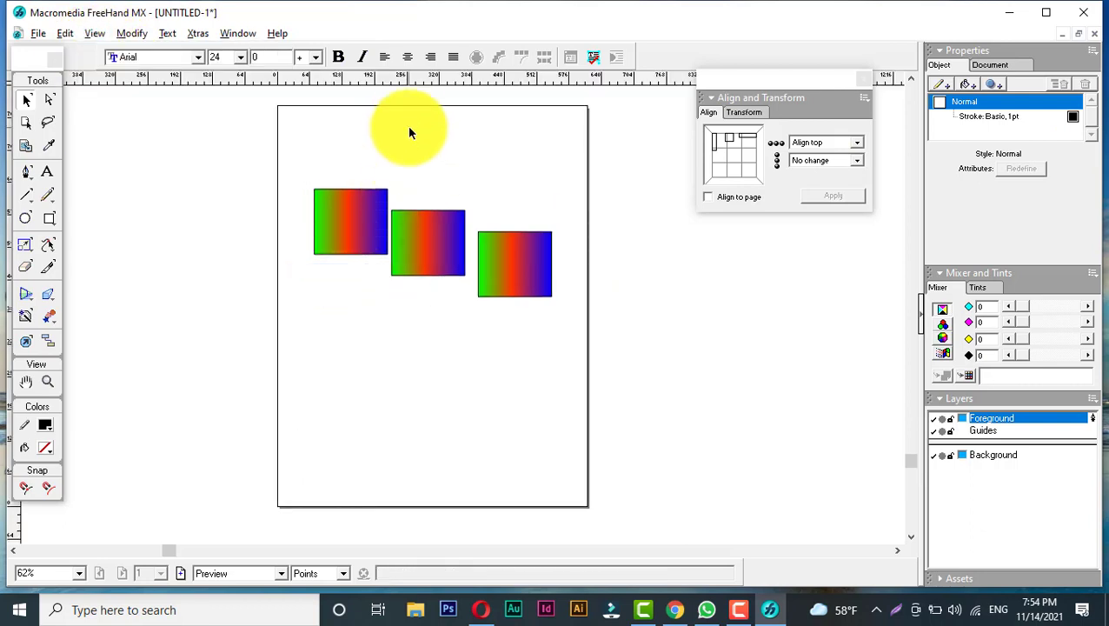
- Drag a horizontal guide from the ruler to the top edge of the left rectangle
drag(393, 138, 396, 188)
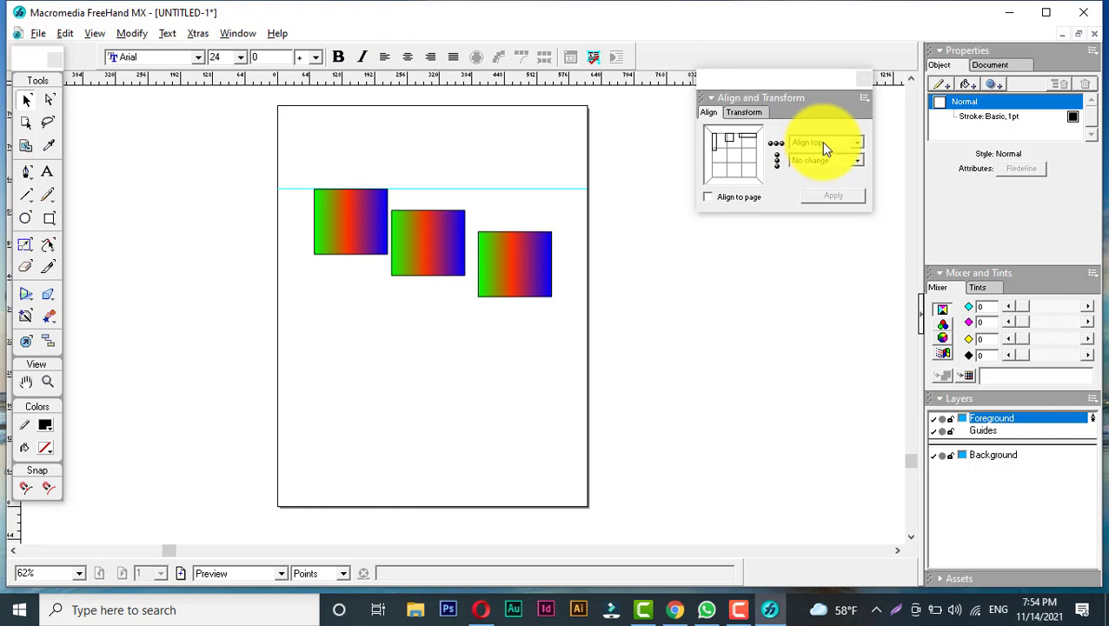
click(801, 149)
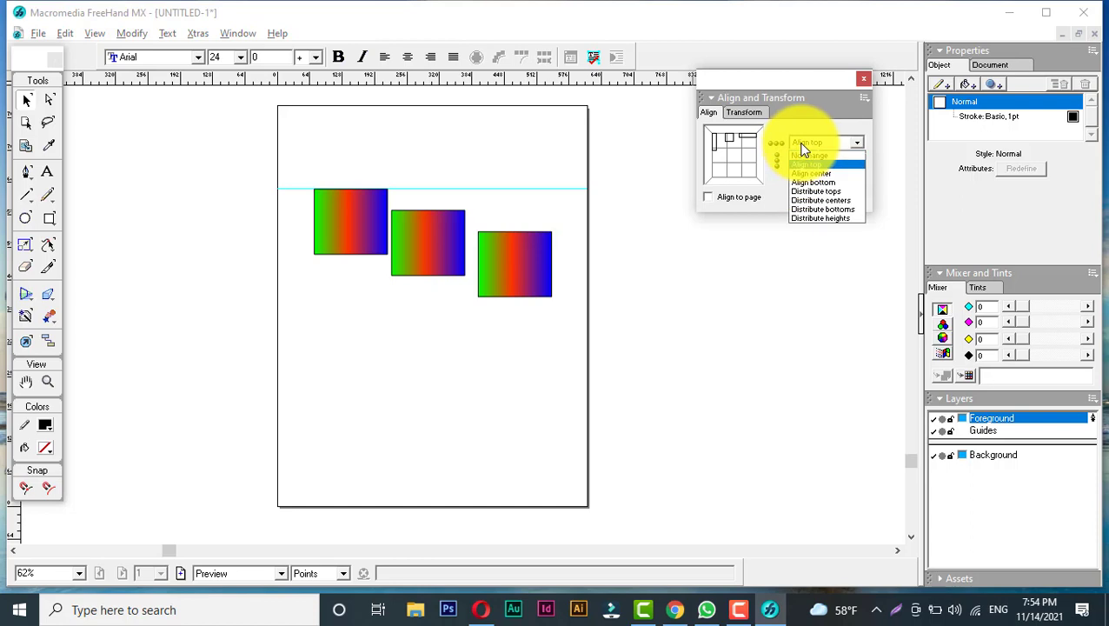
click(807, 163)
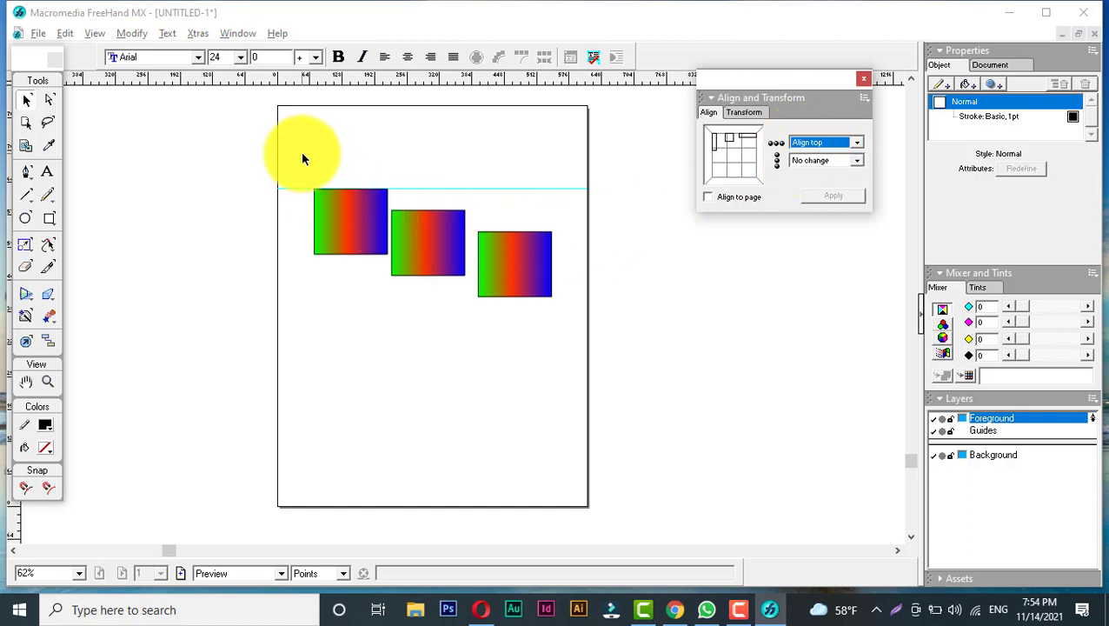
click(828, 143)
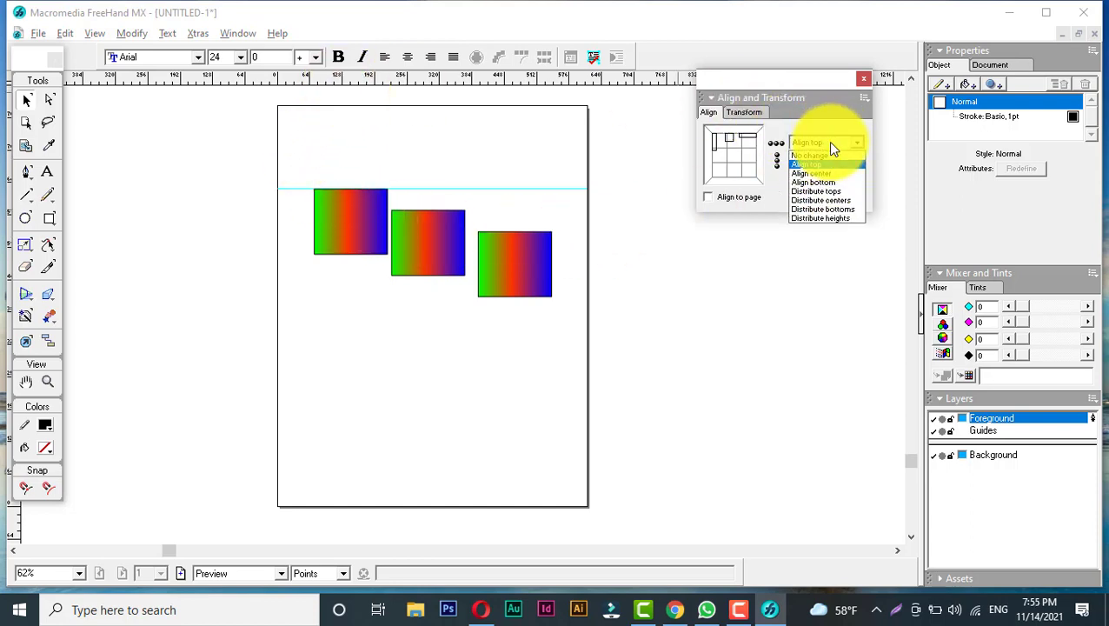
click(369, 110)
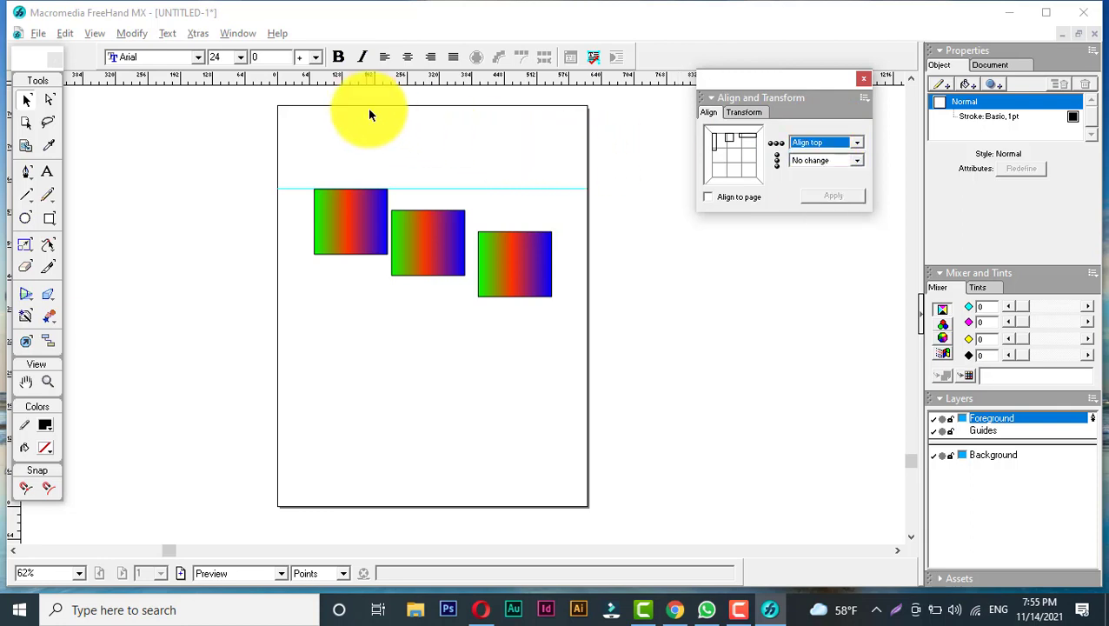
- Add two more horizontal guides across the rectangles
drag(319, 80, 427, 234)
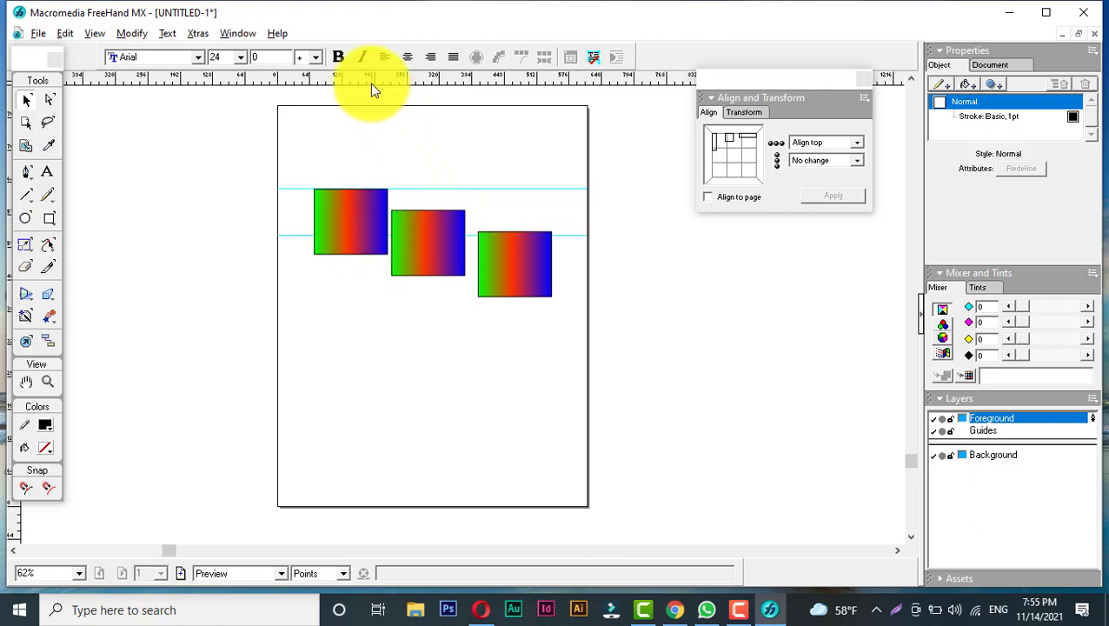
drag(372, 76, 523, 262)
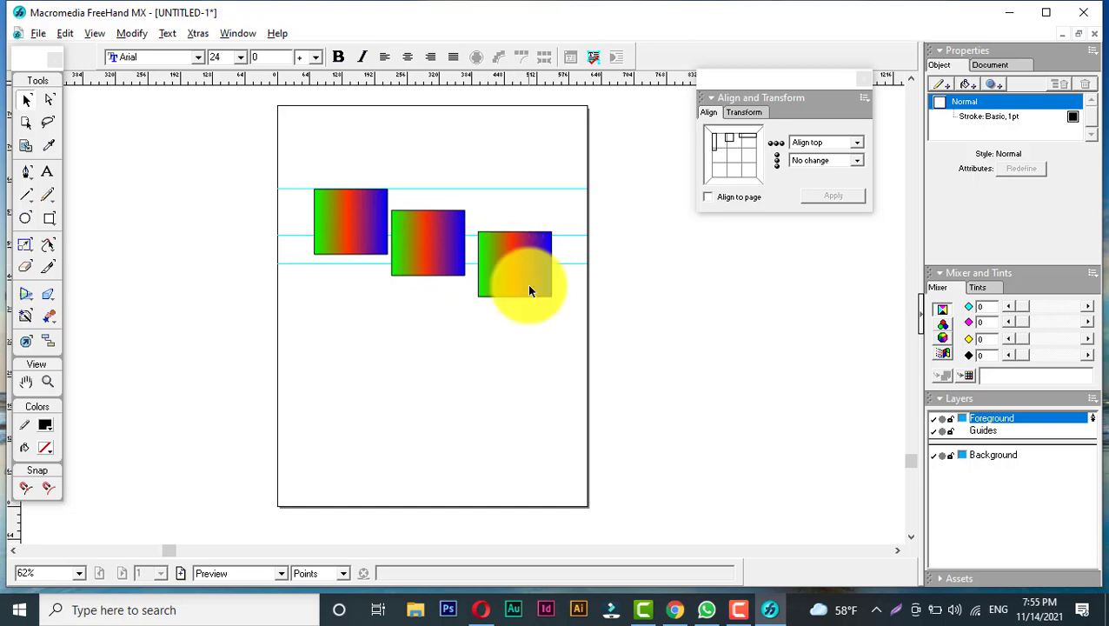
- Select the three rectangles, align them by their tops, and undo the alignment
drag(577, 323, 298, 162)
click(840, 143)
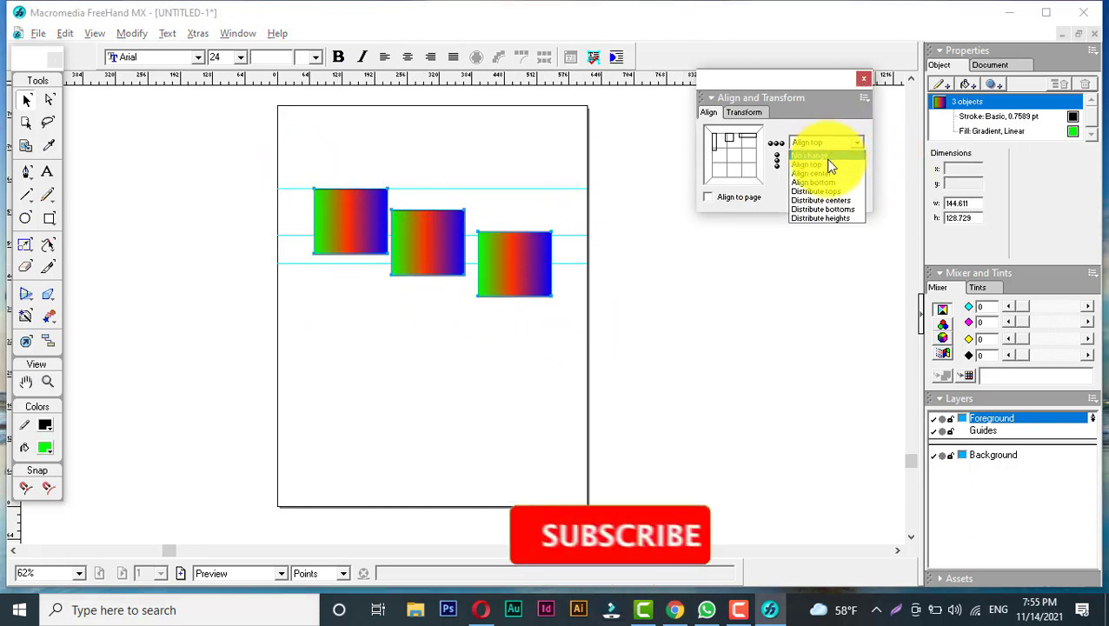
click(819, 164)
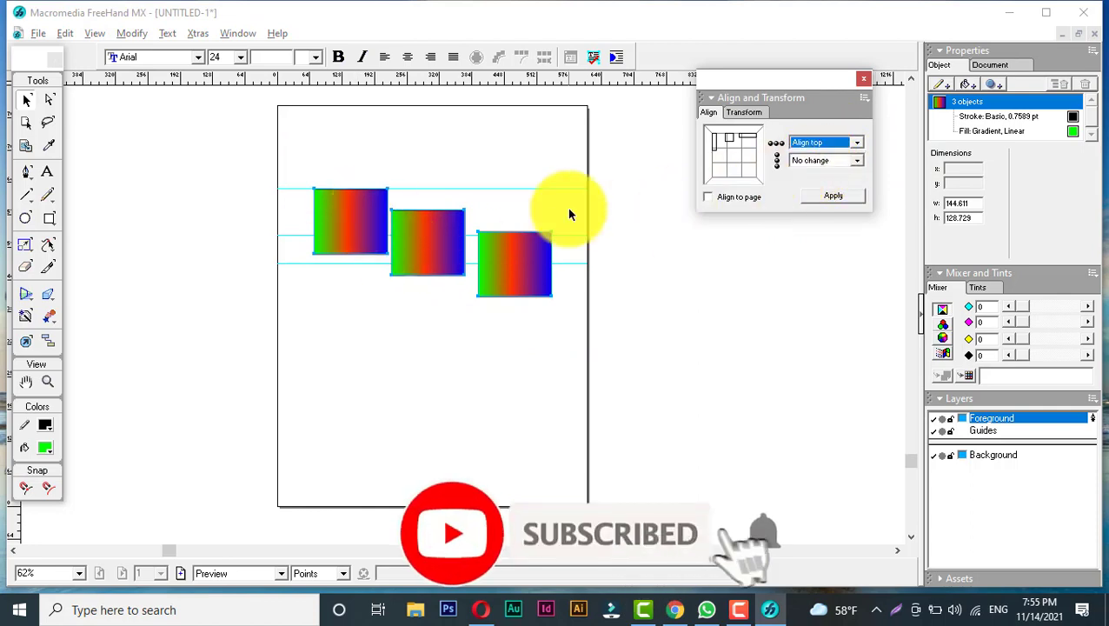
click(832, 196)
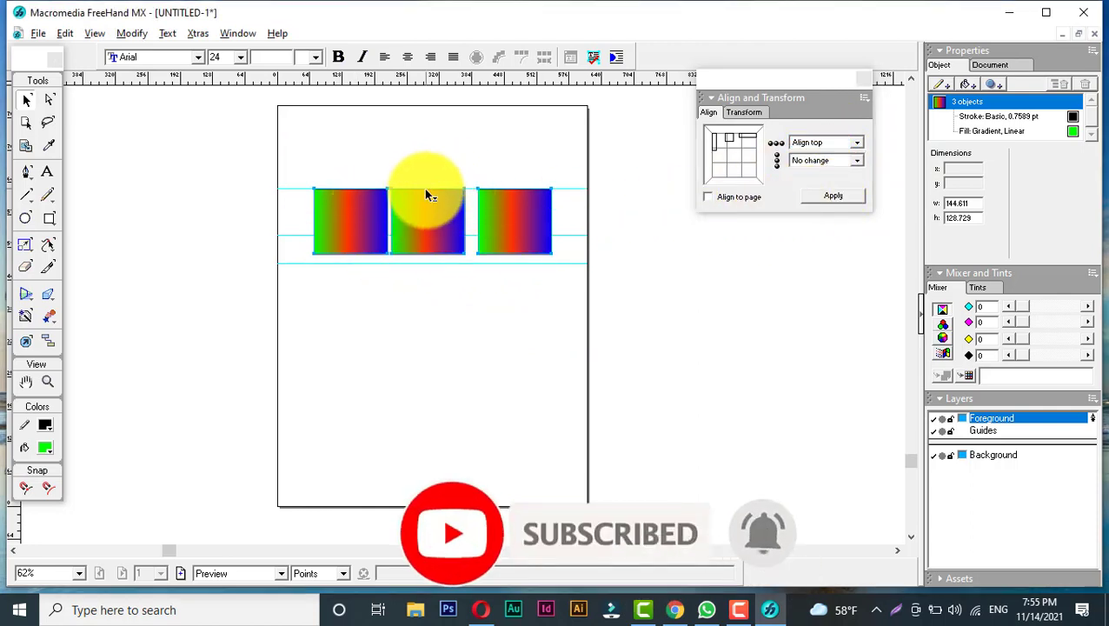
key(ctrl+z)
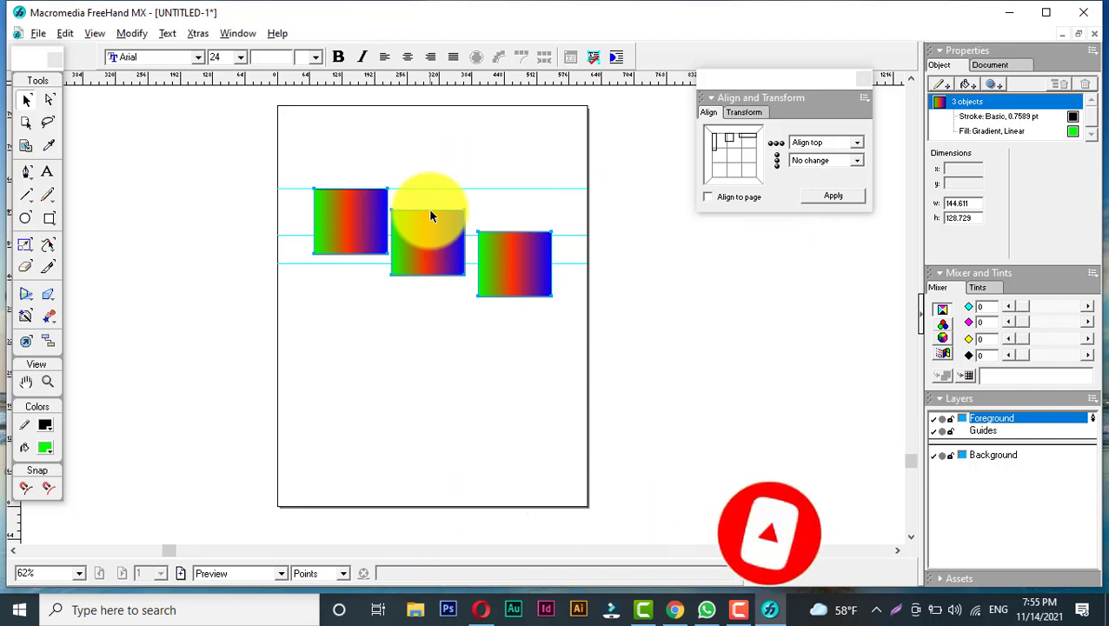
- Align the three rectangles by their centers and undo the alignment
click(808, 142)
click(820, 169)
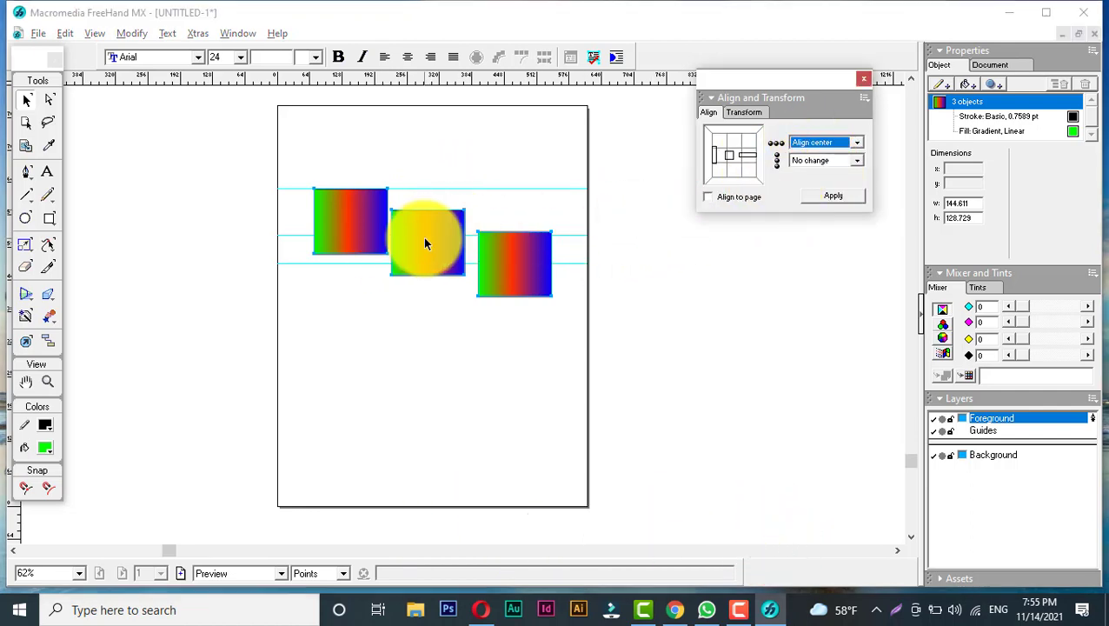
click(833, 198)
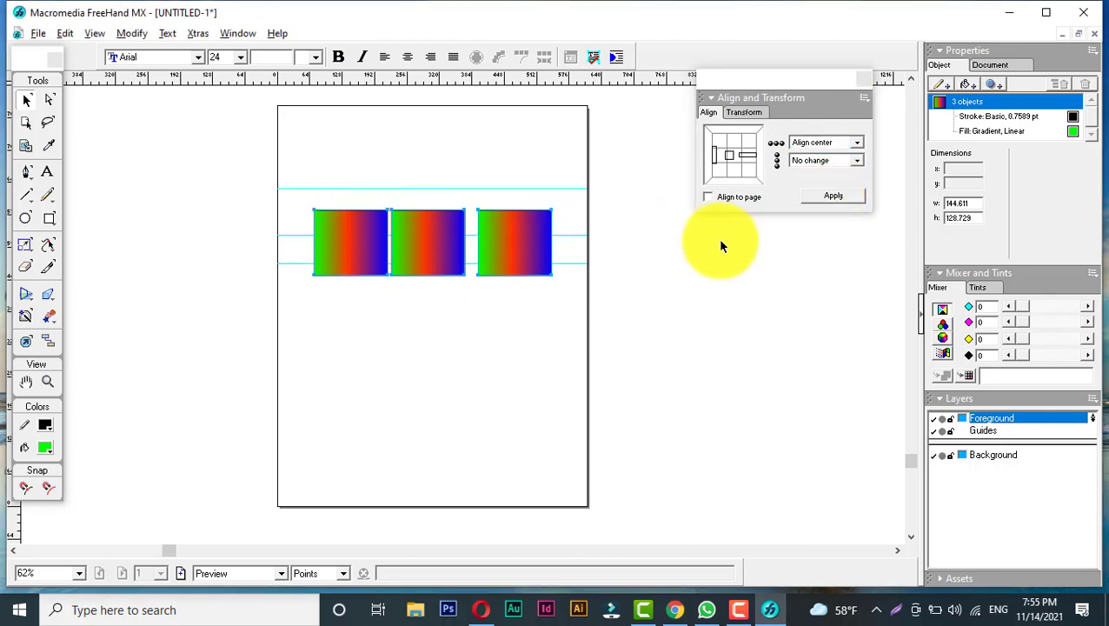
key(ctrl+z)
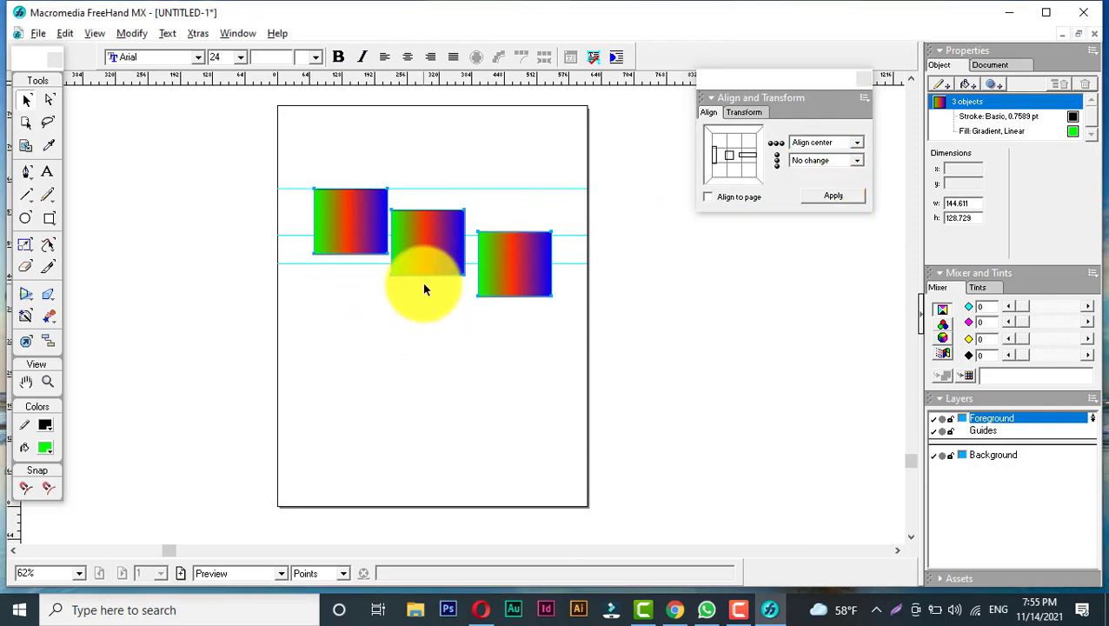
- Align the three rectangles by their bottoms
click(827, 142)
click(820, 183)
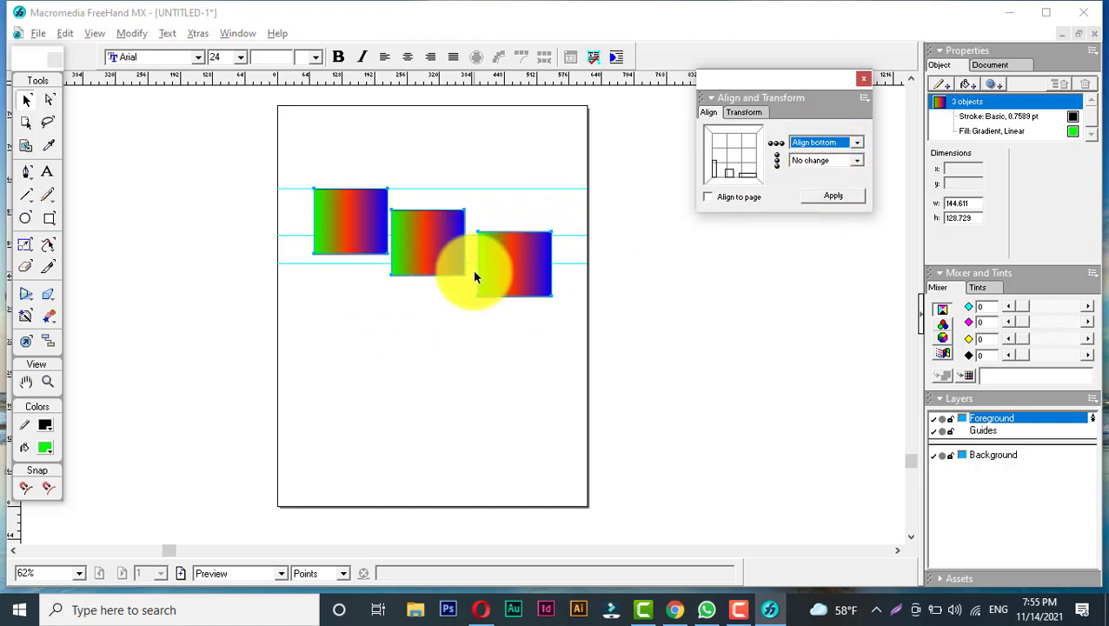
click(821, 196)
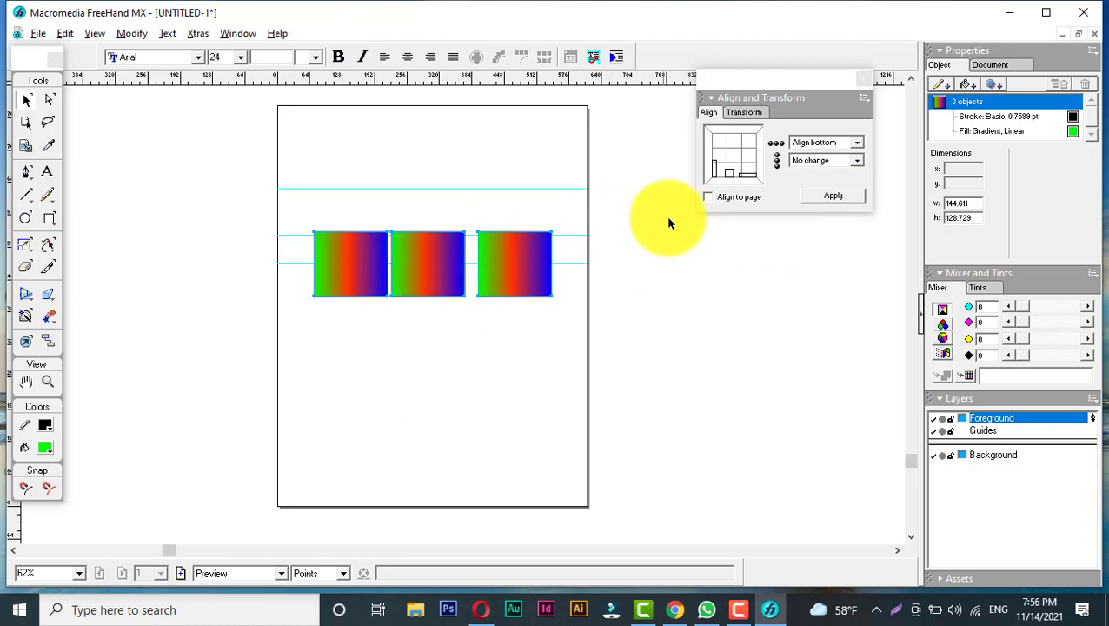
- Enable Align to page and align the rectangles' tops to the top of the page
click(817, 143)
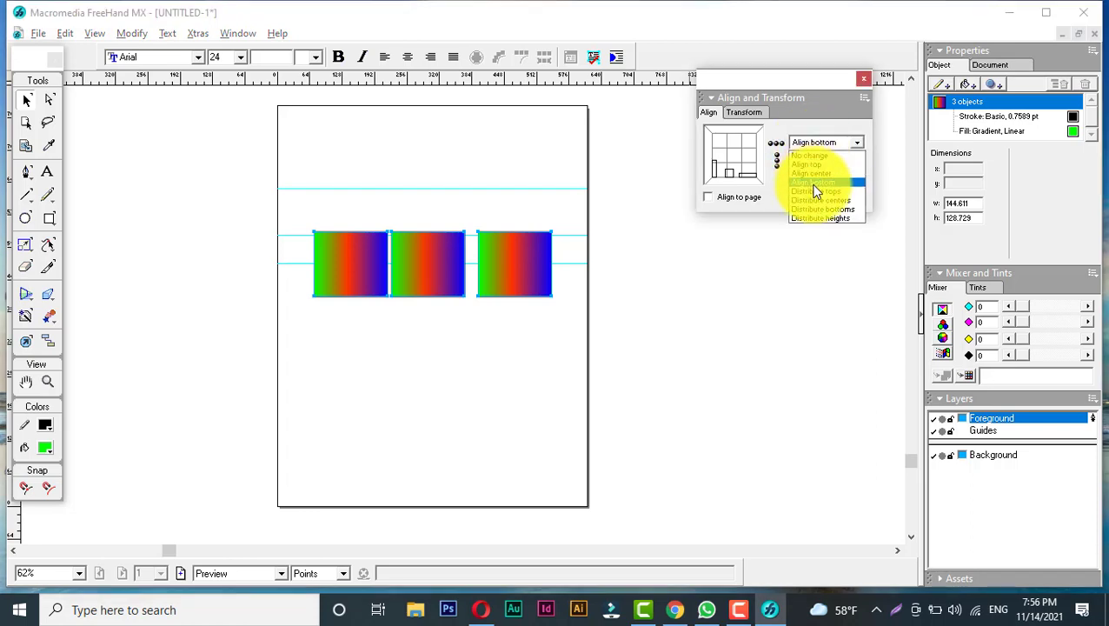
click(816, 182)
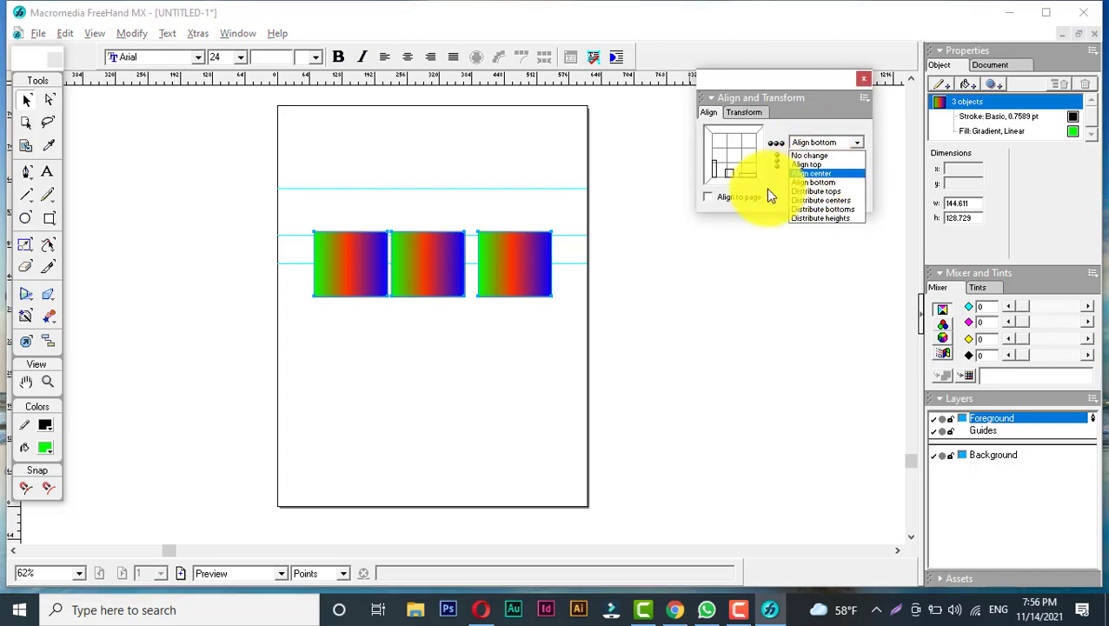
click(709, 198)
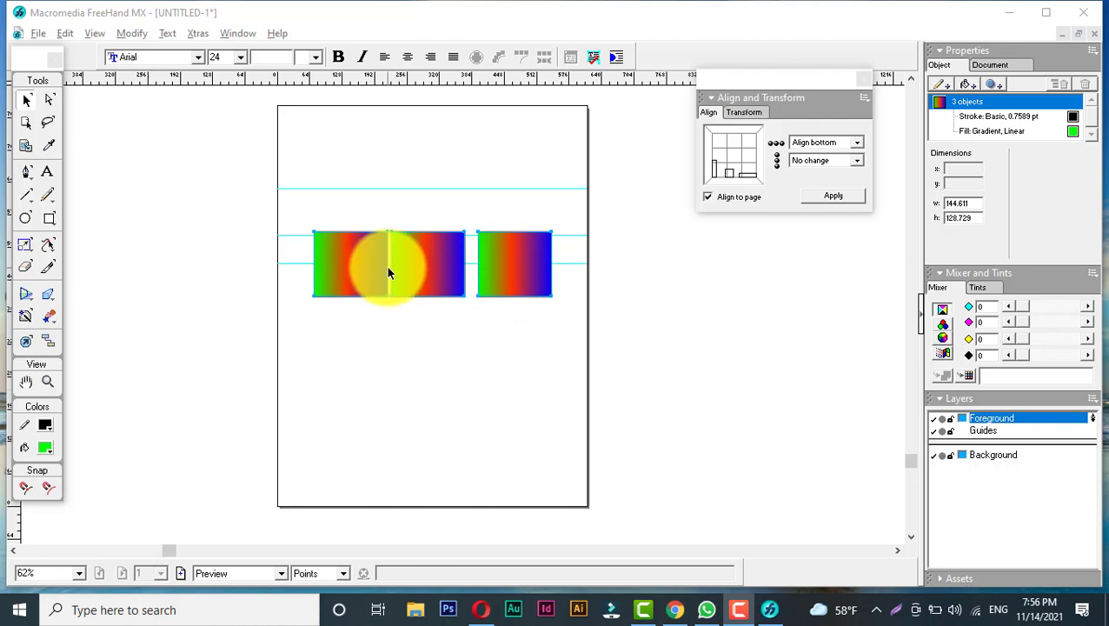
click(809, 145)
click(814, 168)
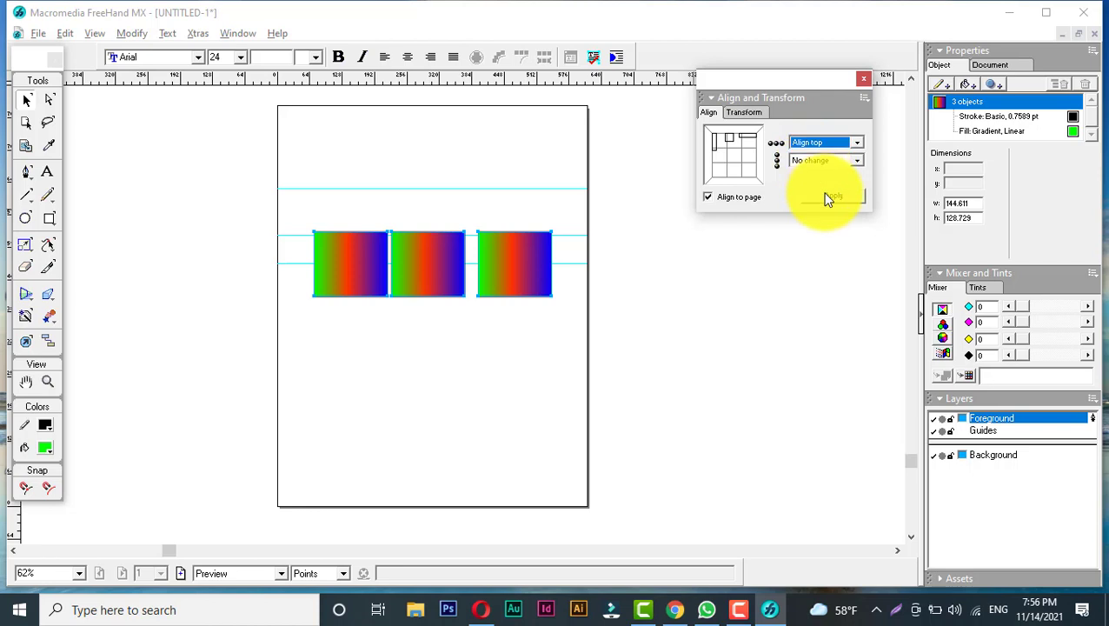
click(830, 202)
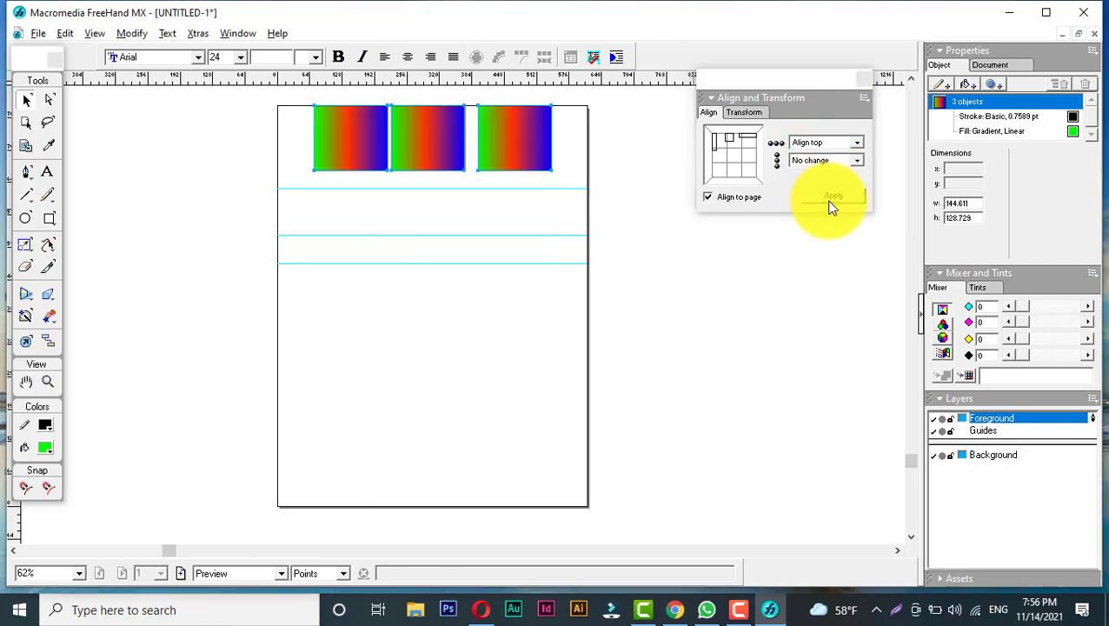
- Align the three rectangles' centers to the vertical center of the page
click(814, 141)
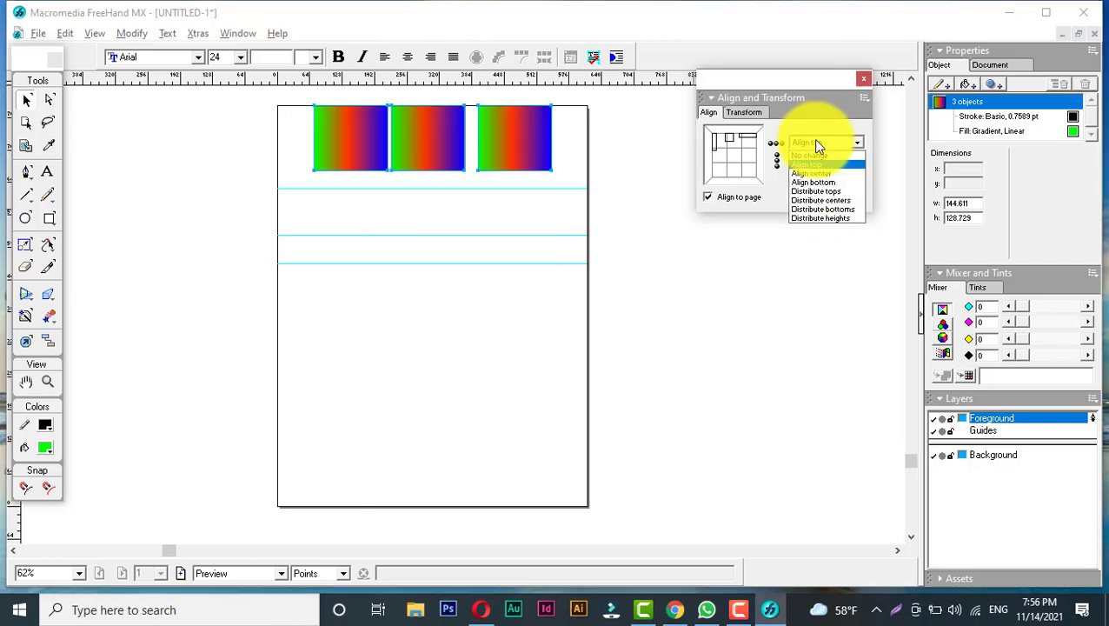
click(821, 173)
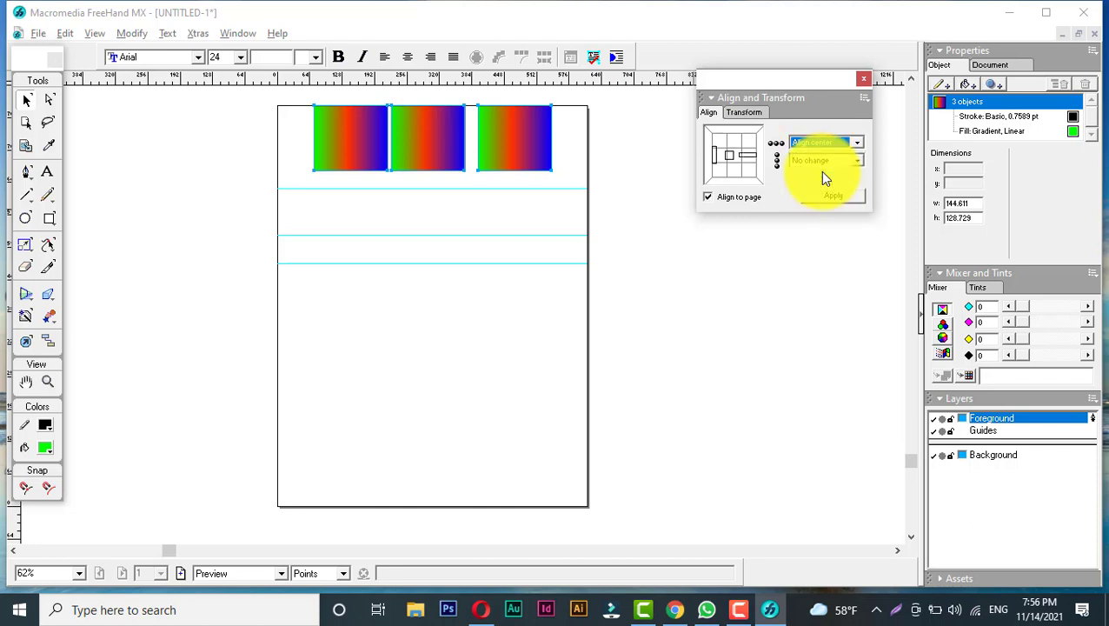
click(831, 196)
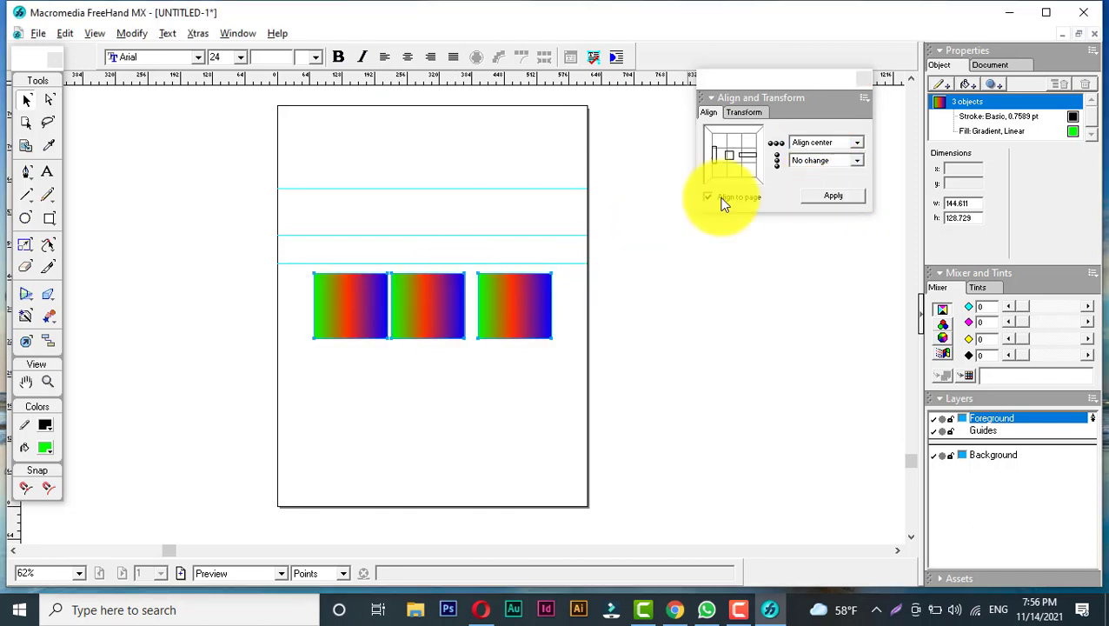
- Align the three rectangles' bottoms to the bottom of the page
click(814, 142)
click(828, 182)
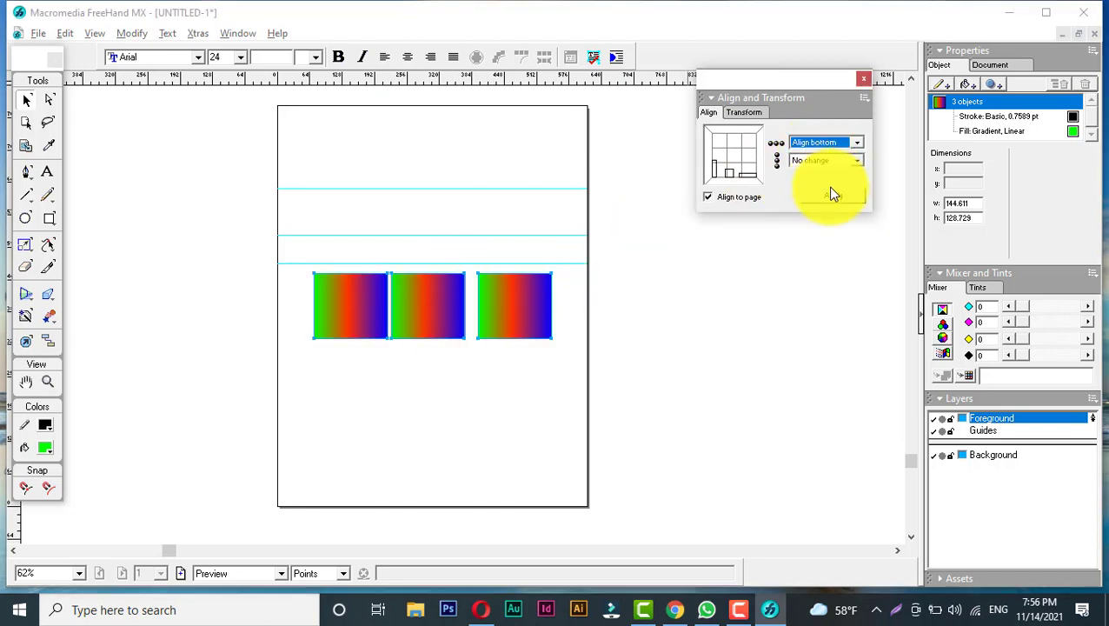
click(831, 199)
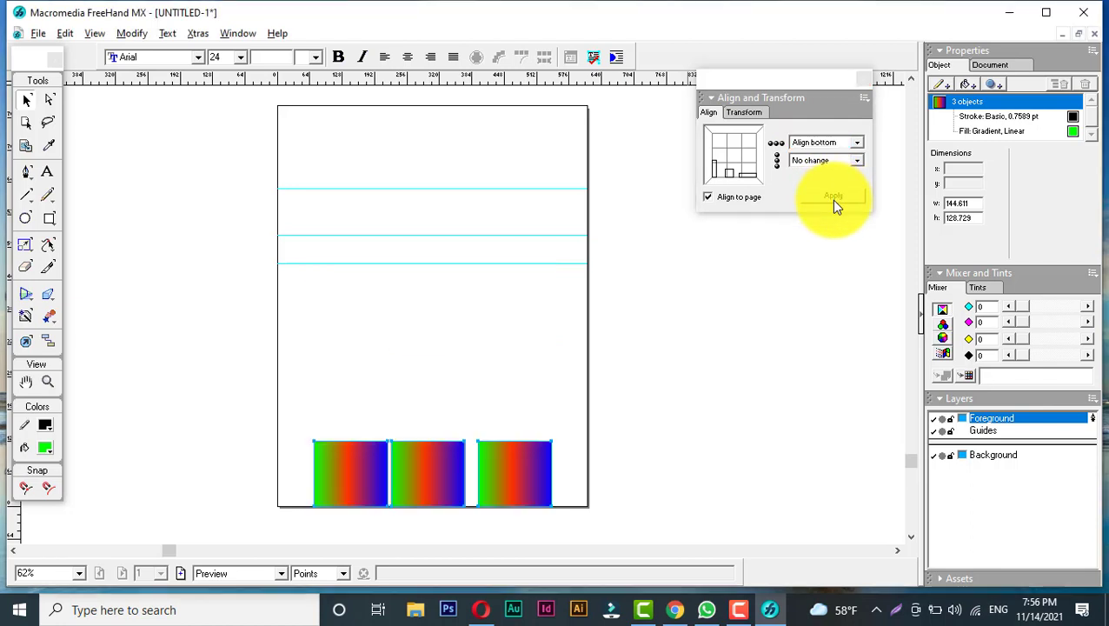
- Turn off Align to page and undo the three page alignments
click(709, 197)
key(ctrl+z)
key(ctrl+z)
key(ctrl+z)
key(ctrl+z)
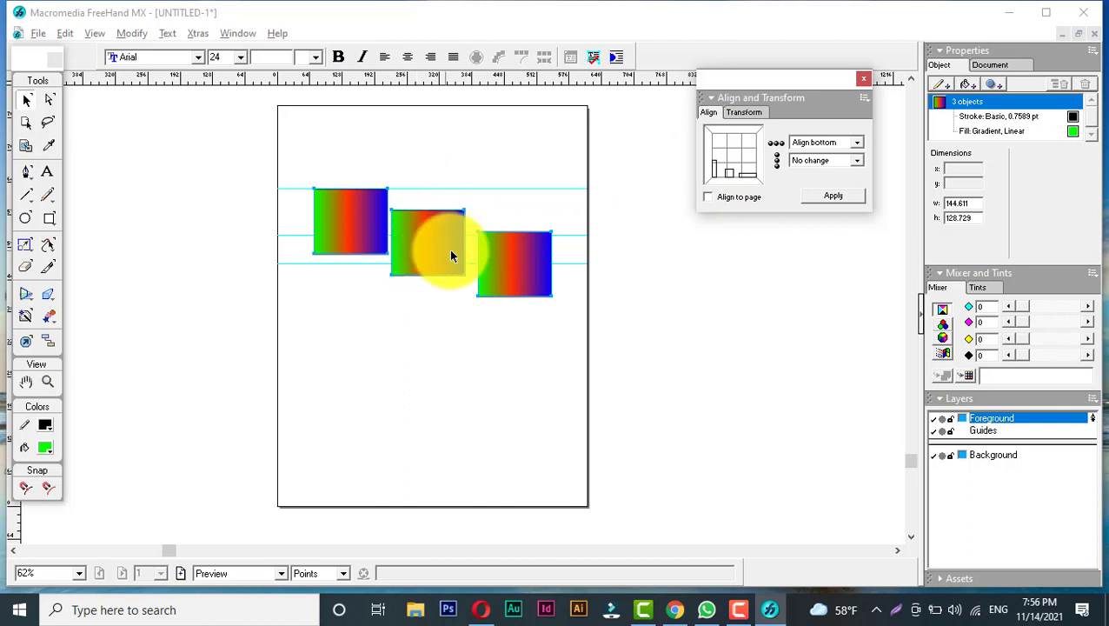
- Distribute the three rectangles vertically by their tops
click(815, 141)
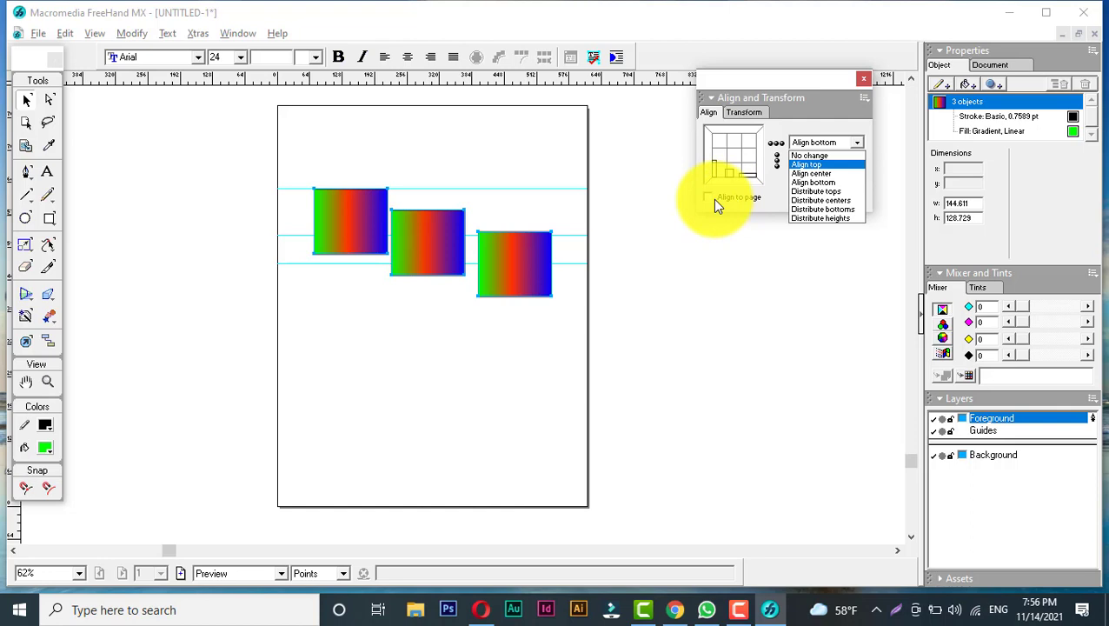
click(745, 184)
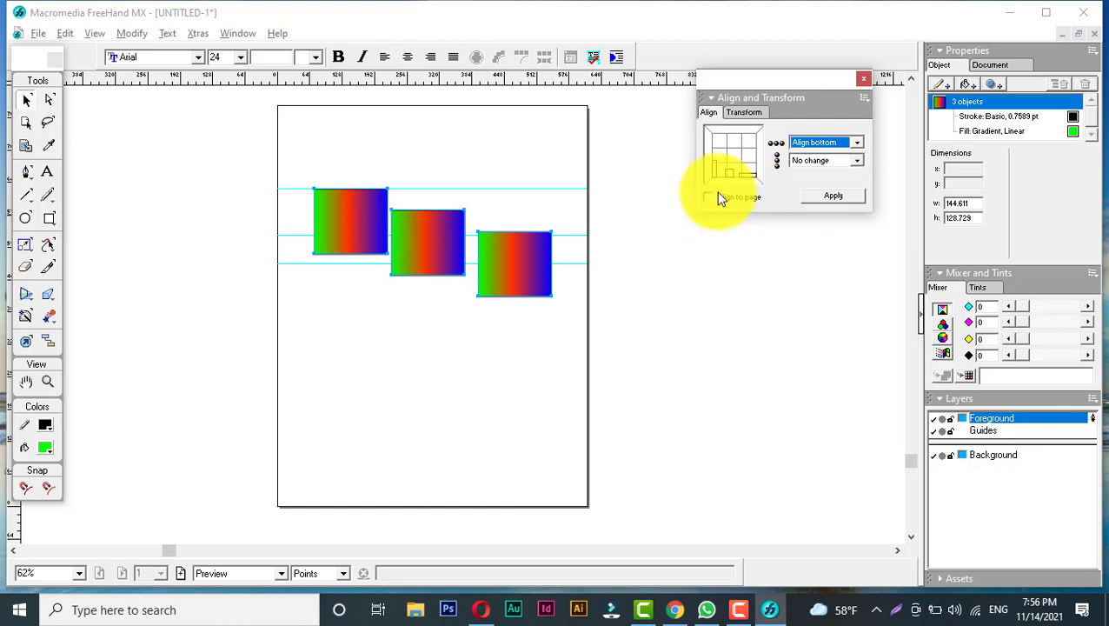
click(823, 143)
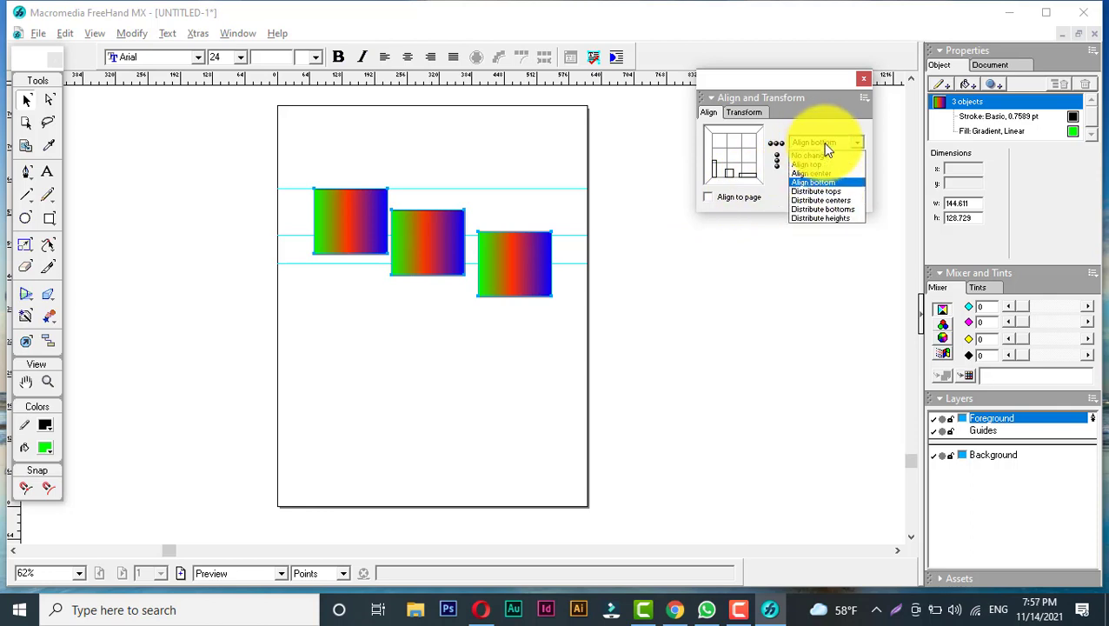
click(827, 191)
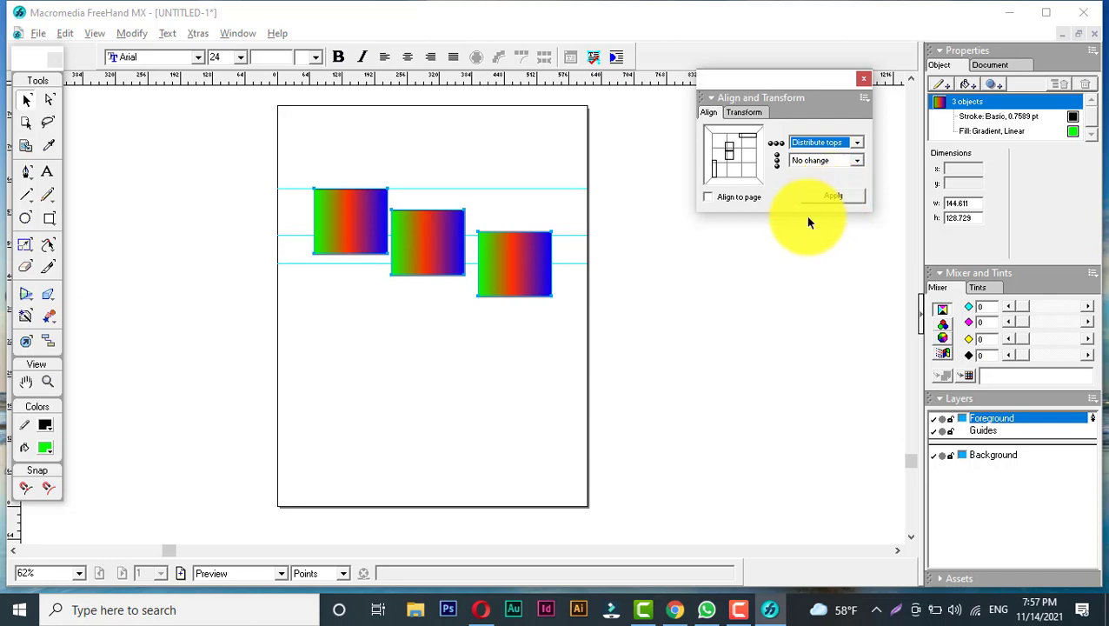
click(847, 199)
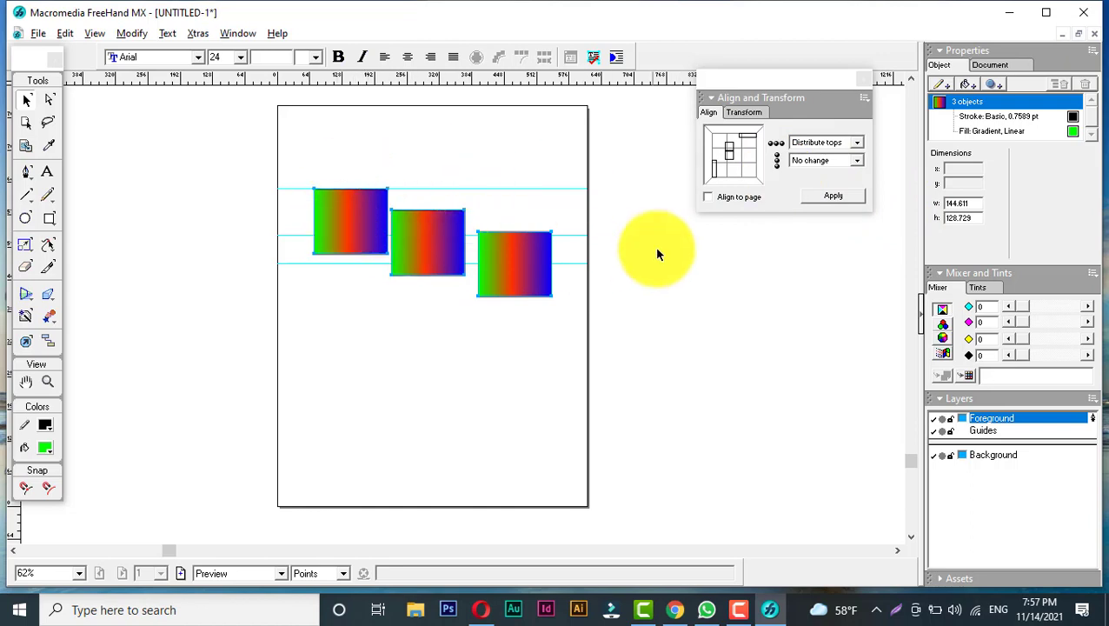
- Distribute the three rectangles vertically by their centers
click(830, 139)
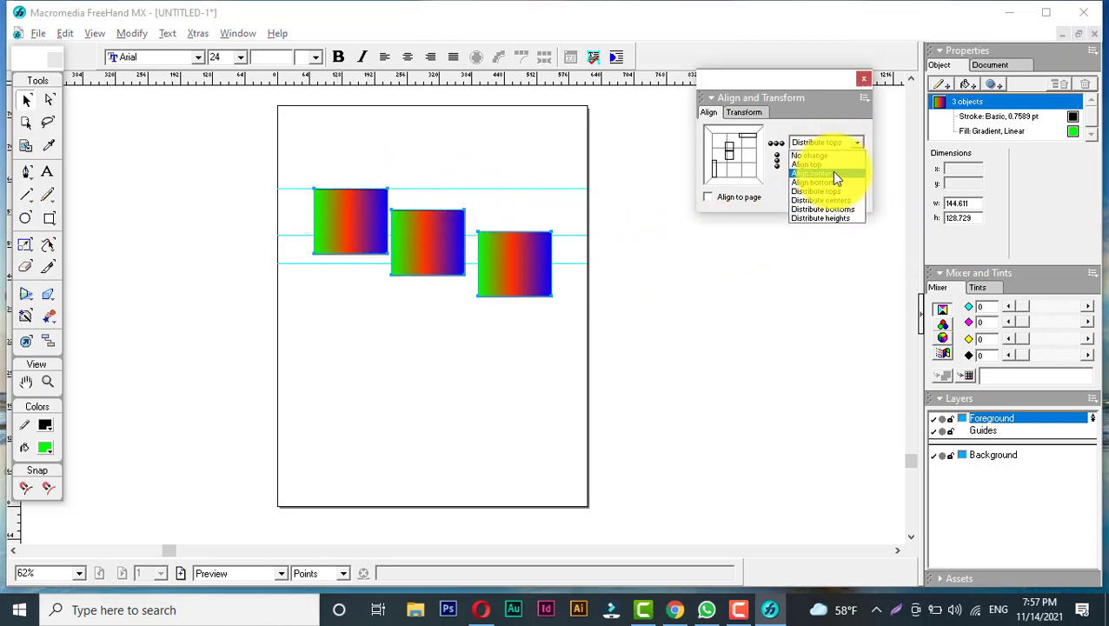
click(836, 200)
click(839, 202)
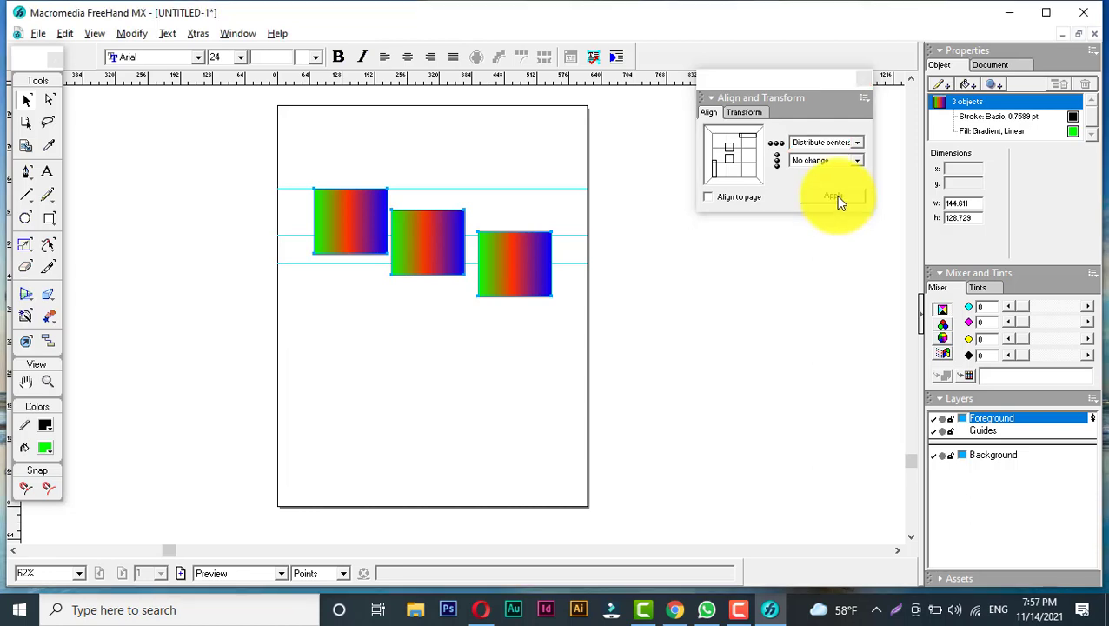
click(835, 197)
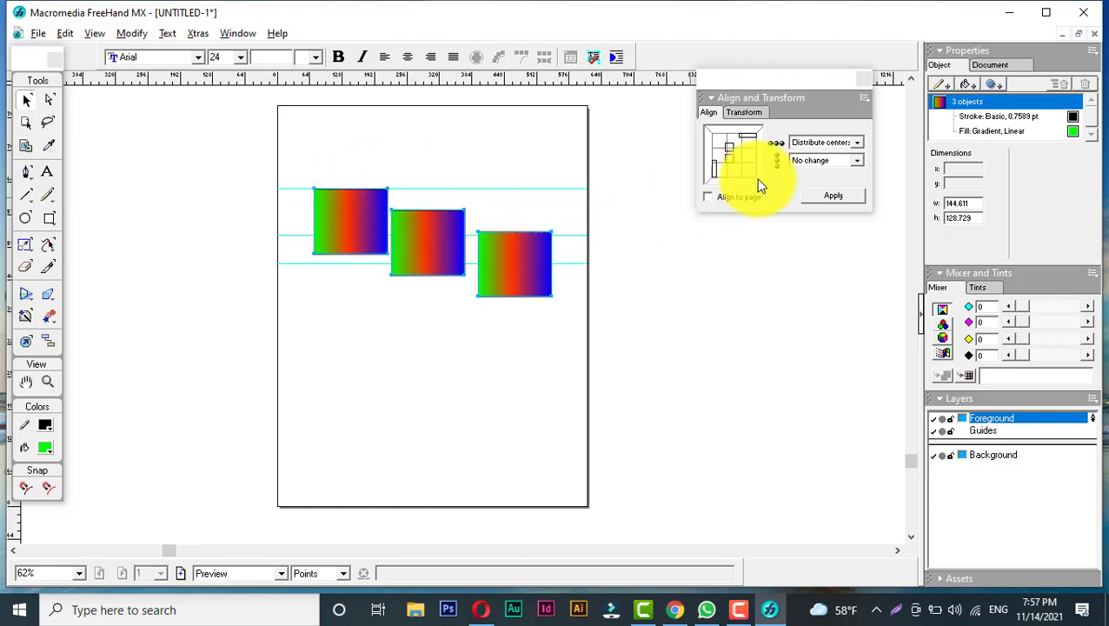
- Distribute the three rectangles horizontally by their left edges
click(817, 160)
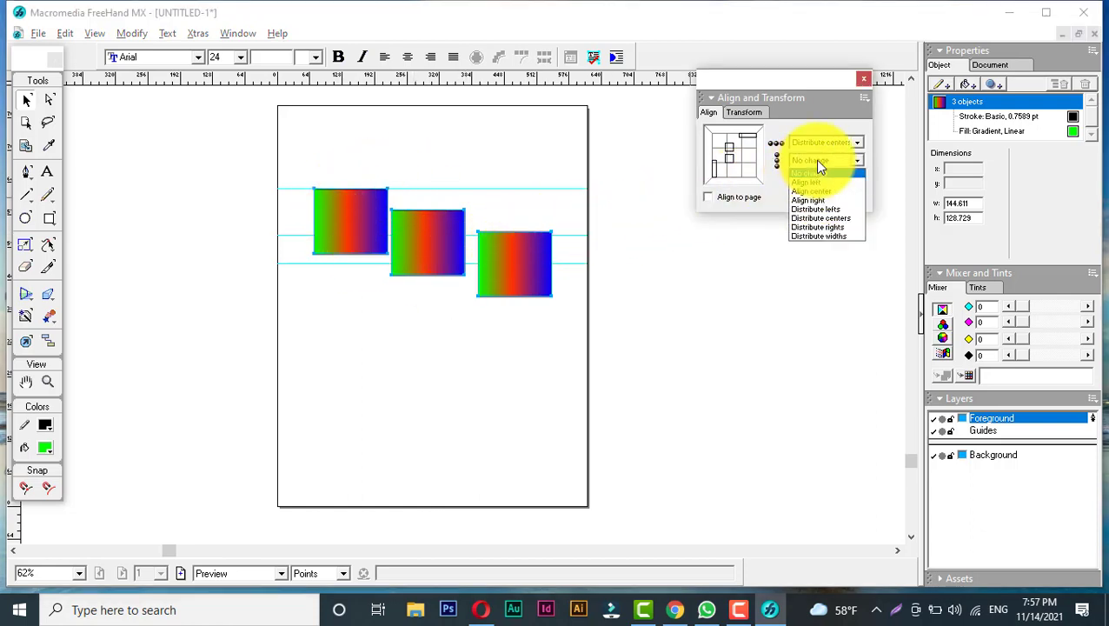
click(815, 159)
click(814, 140)
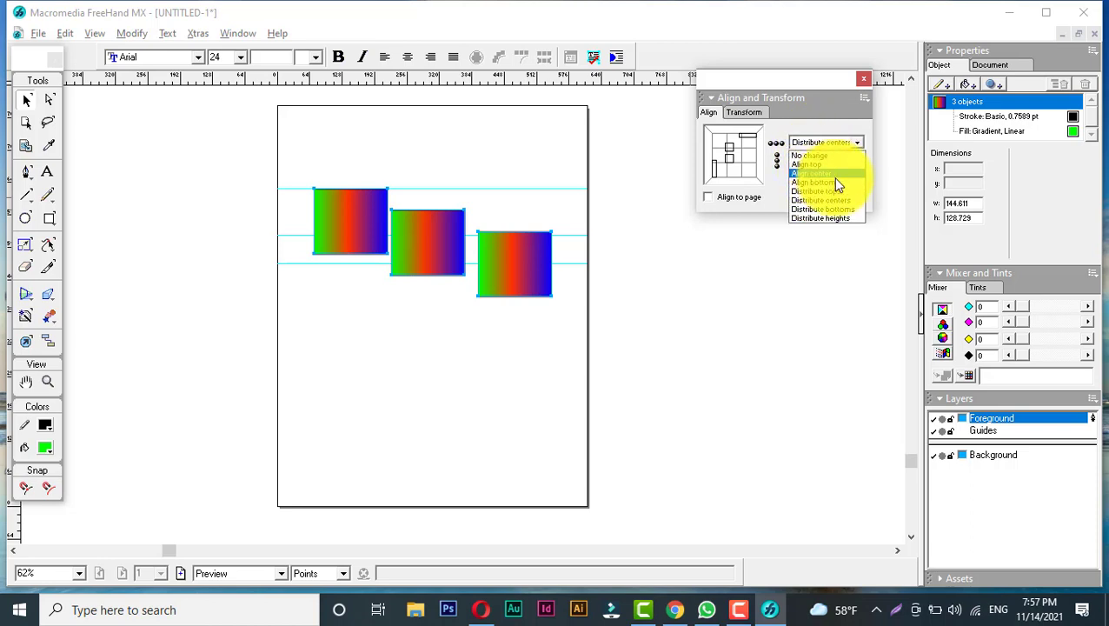
click(837, 184)
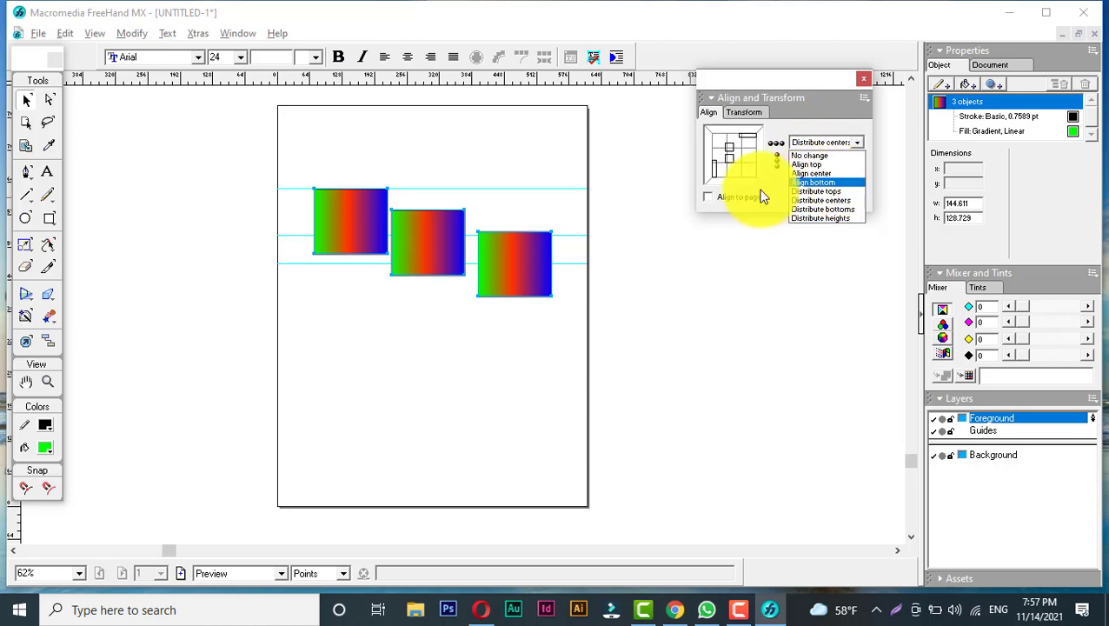
click(823, 161)
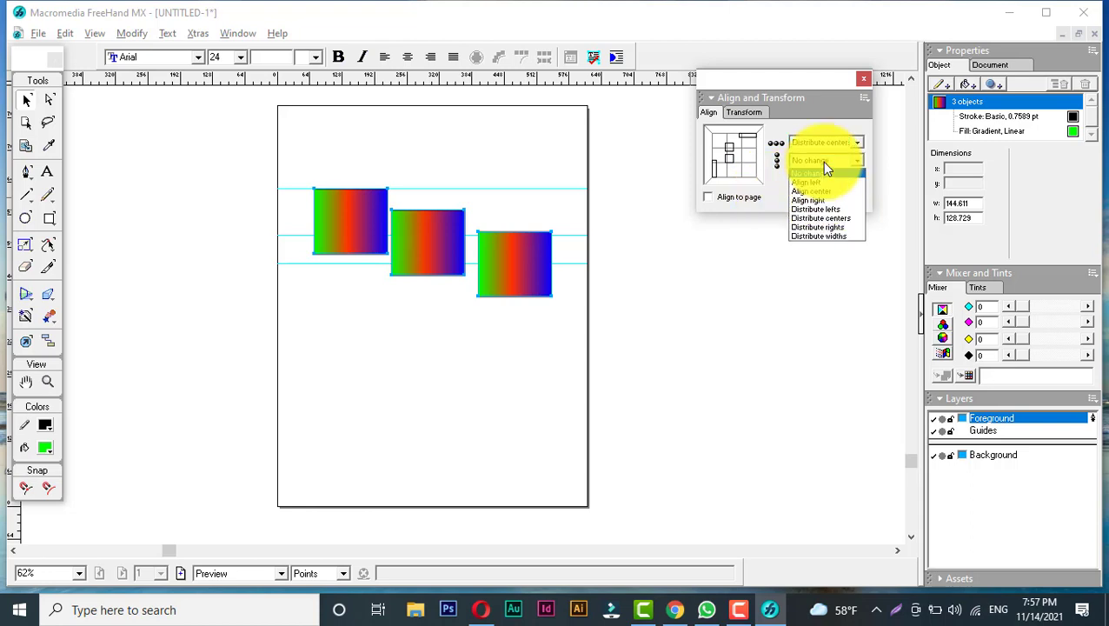
click(831, 218)
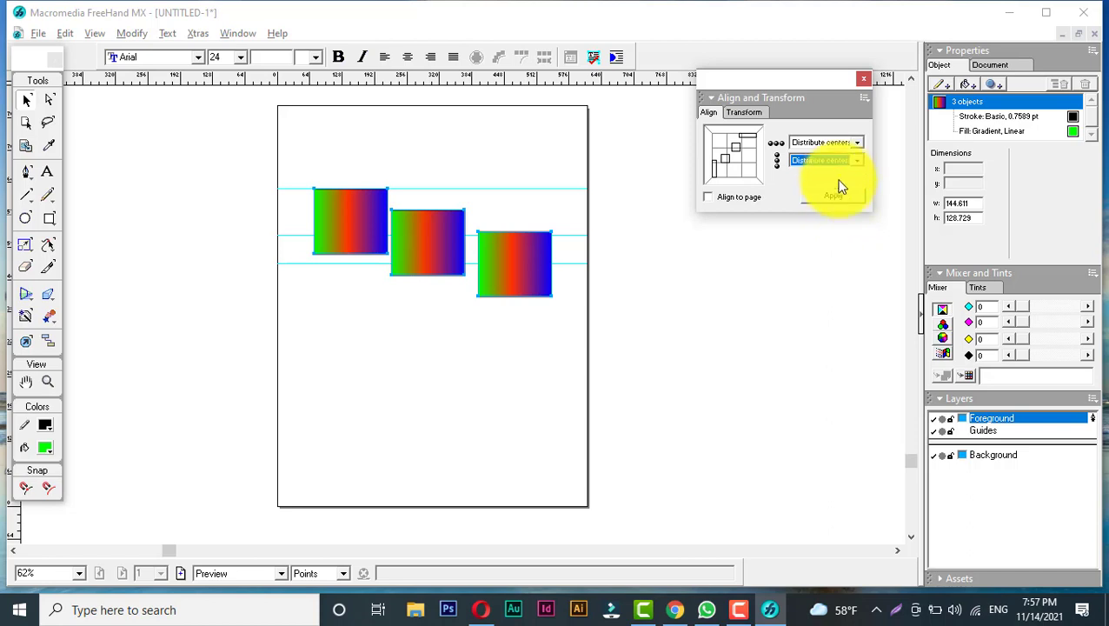
click(830, 160)
click(830, 210)
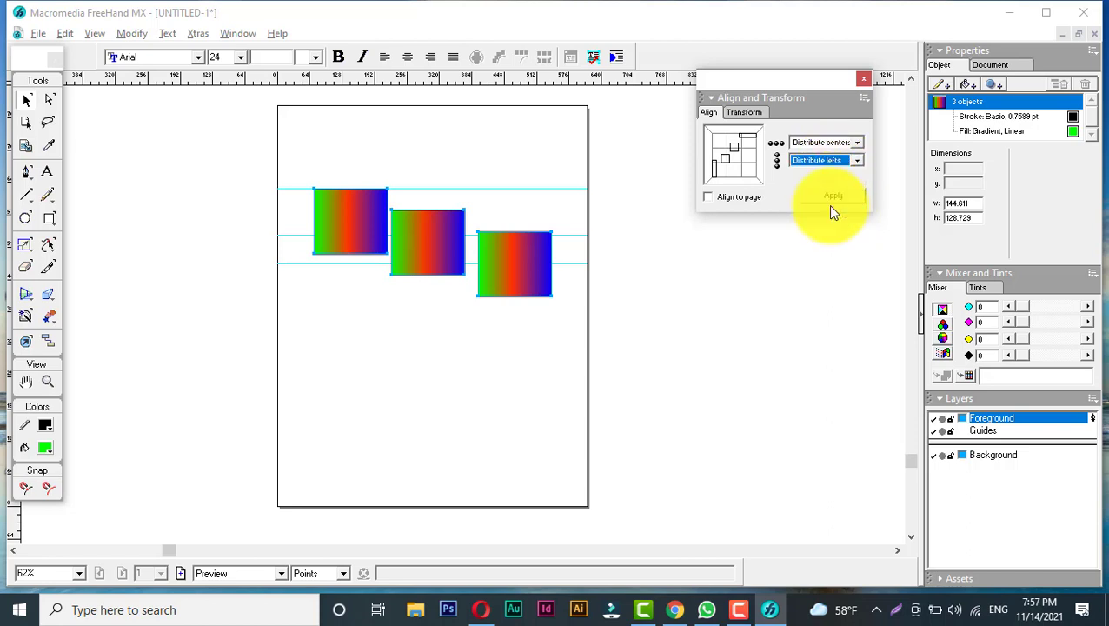
click(832, 197)
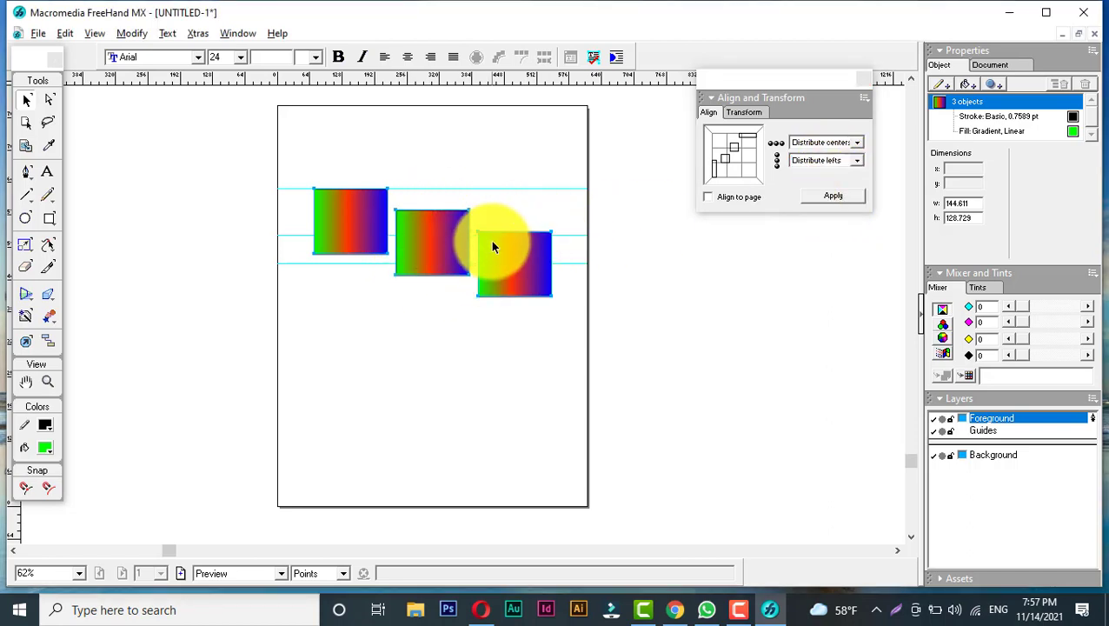
- Go through the horizontal distribution options and choose Distribute widths
click(805, 160)
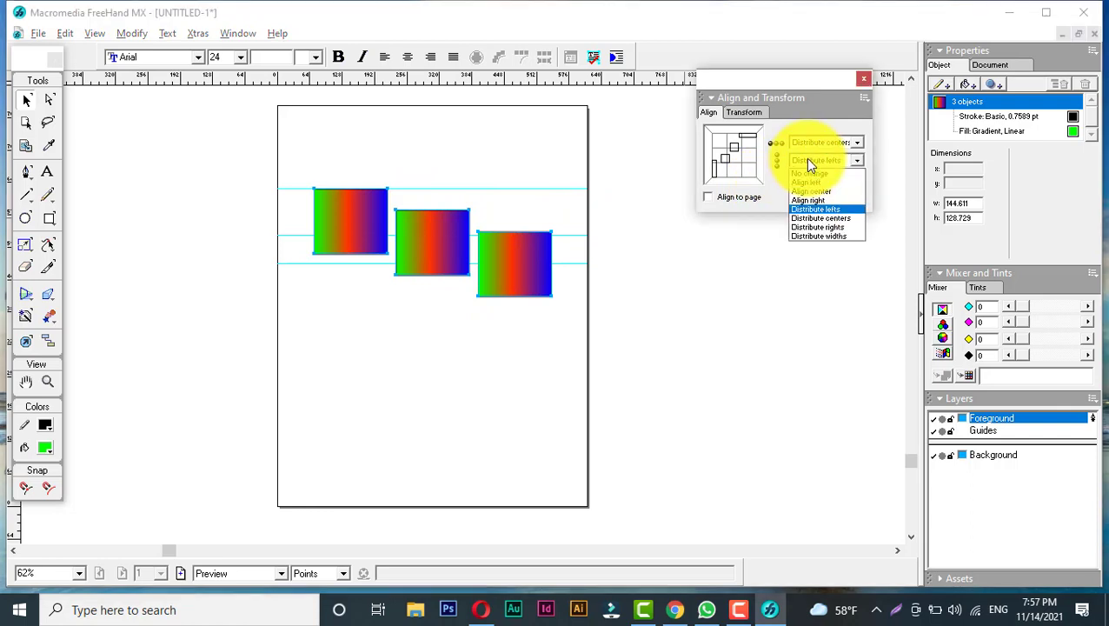
click(830, 217)
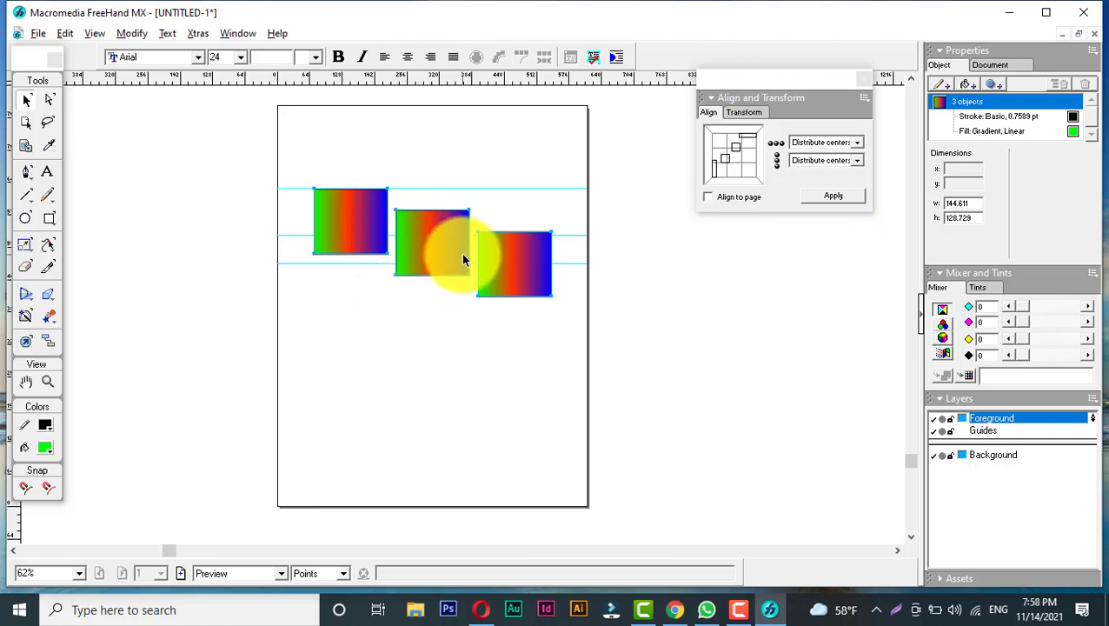
click(817, 161)
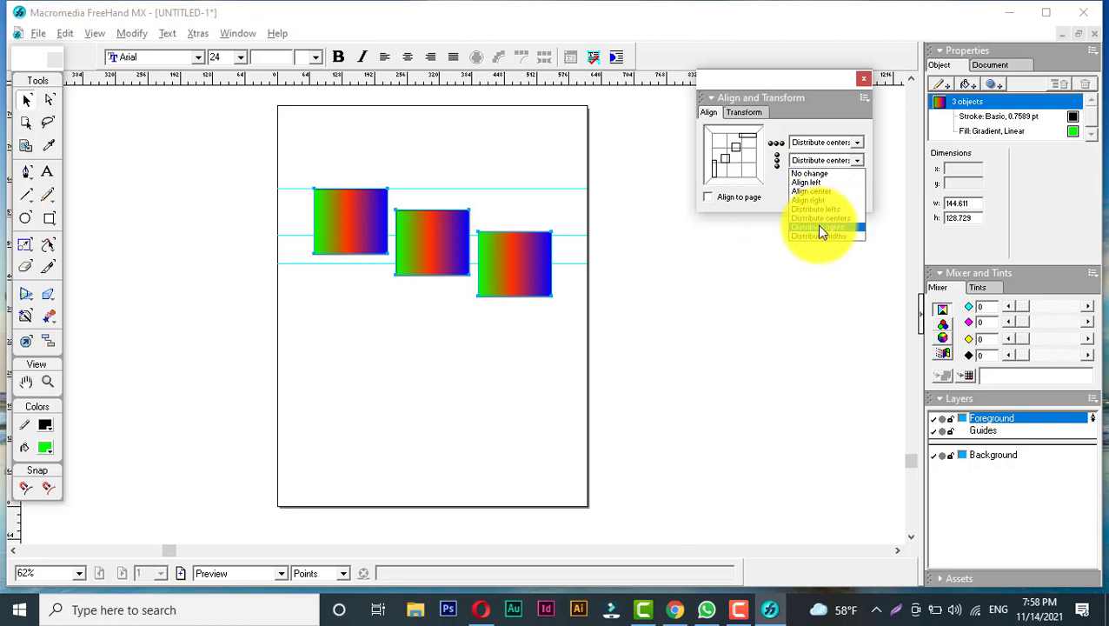
click(795, 217)
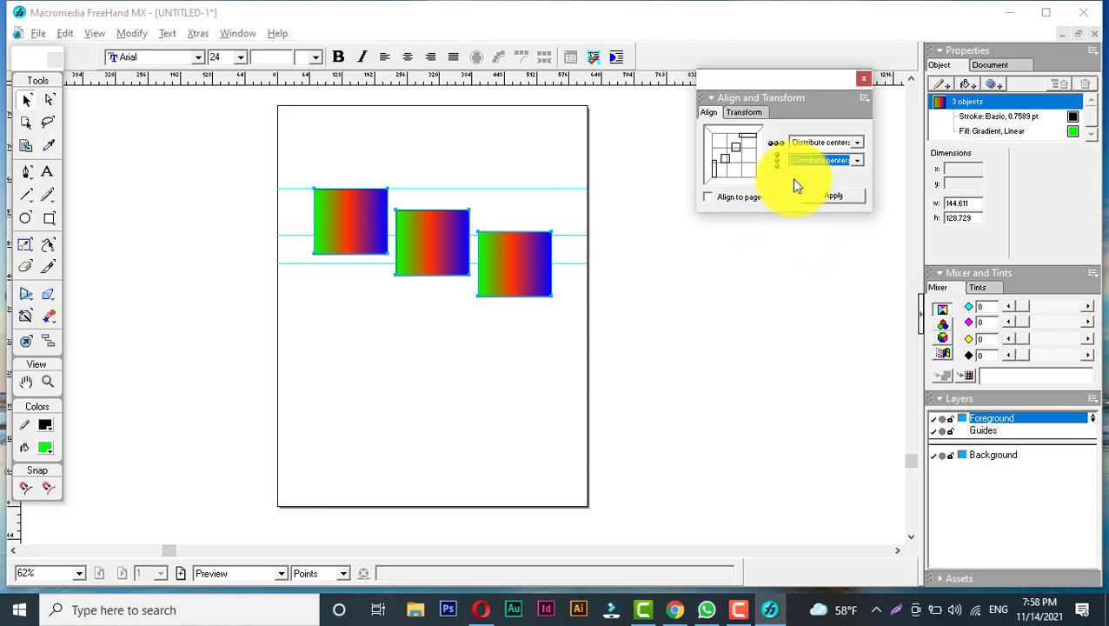
click(818, 162)
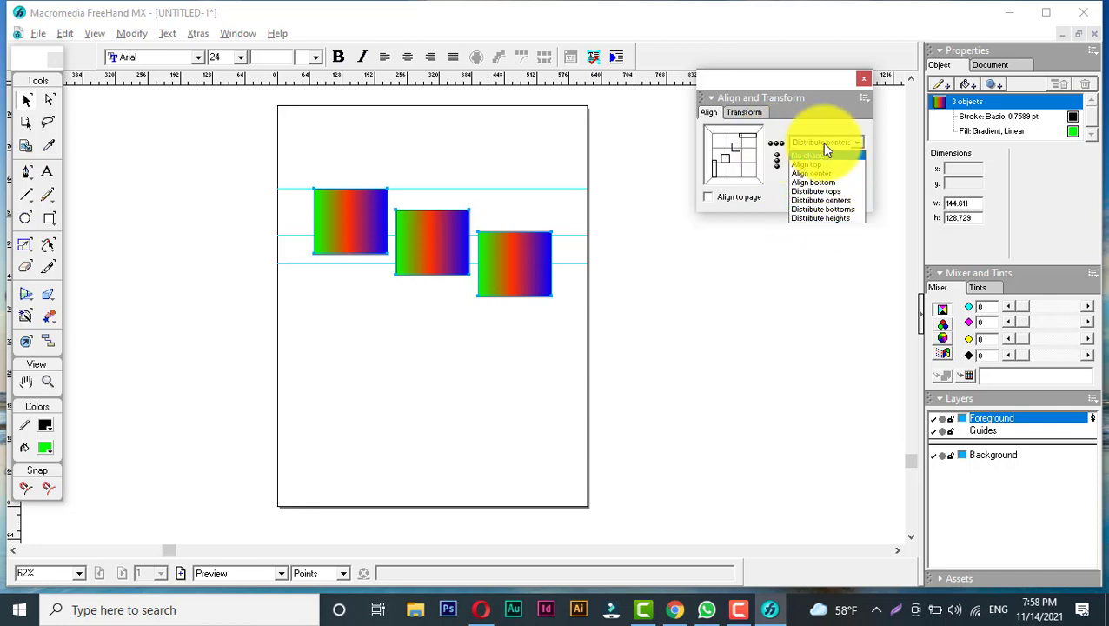
click(796, 130)
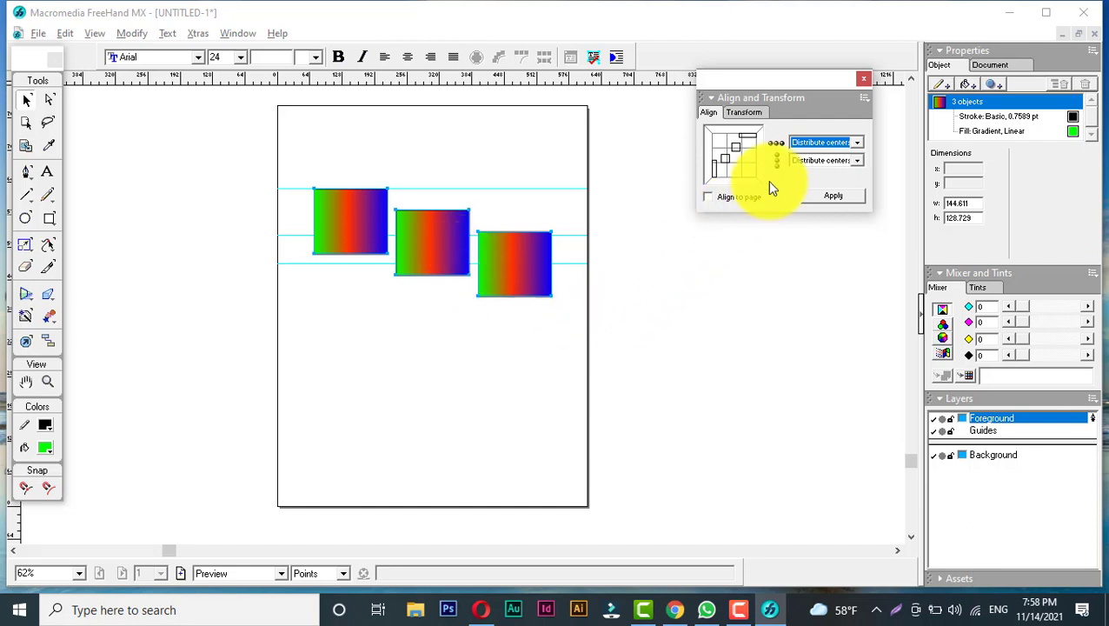
click(807, 162)
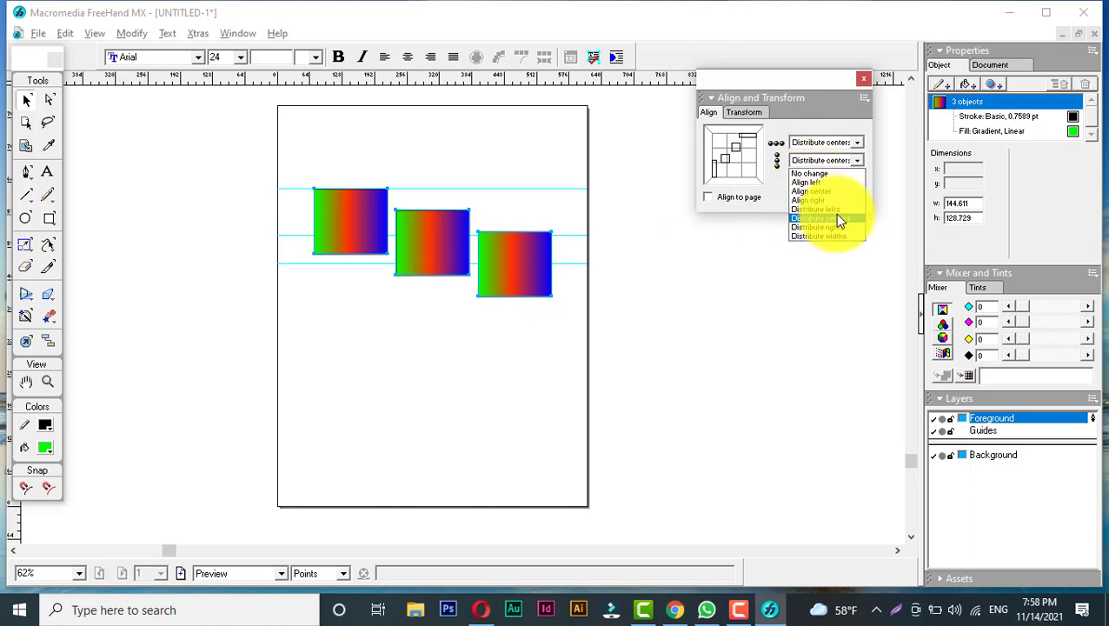
click(833, 235)
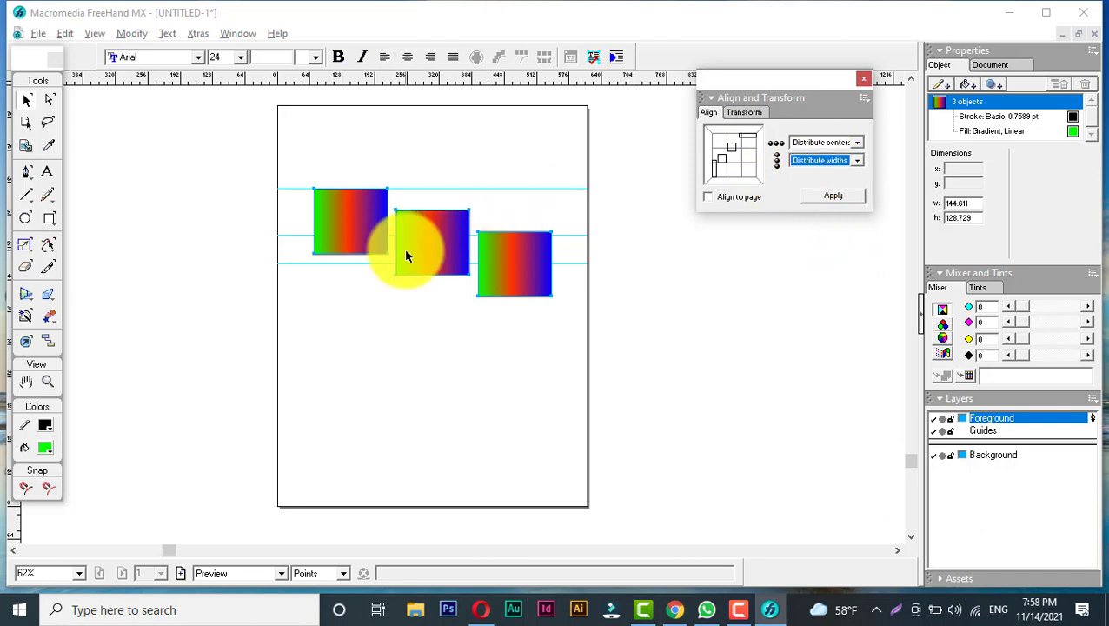
click(819, 162)
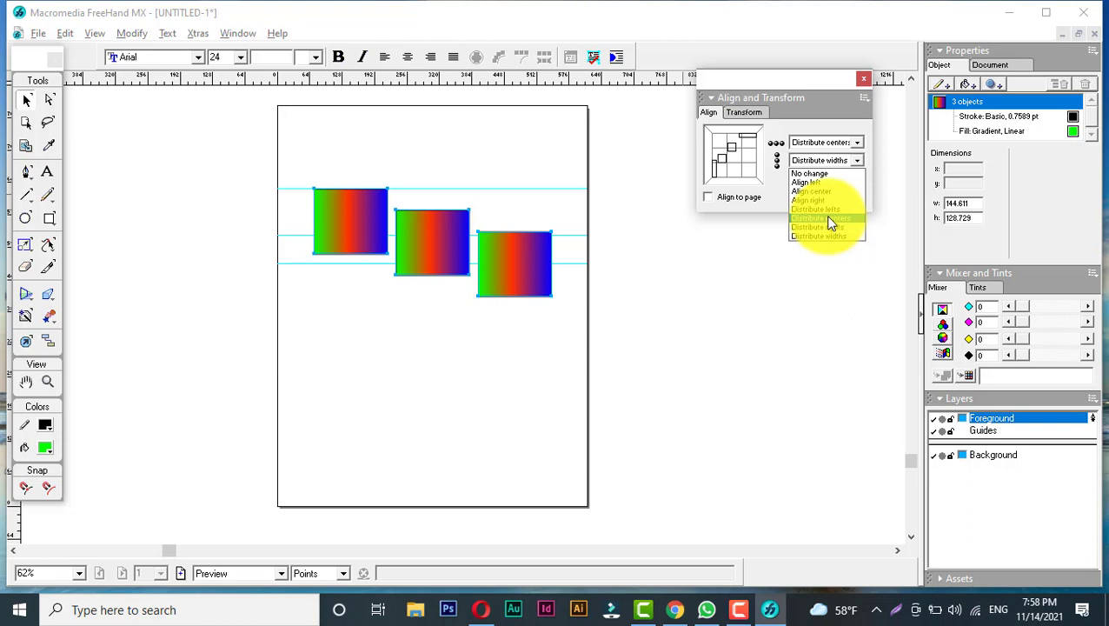
click(821, 161)
click(821, 161)
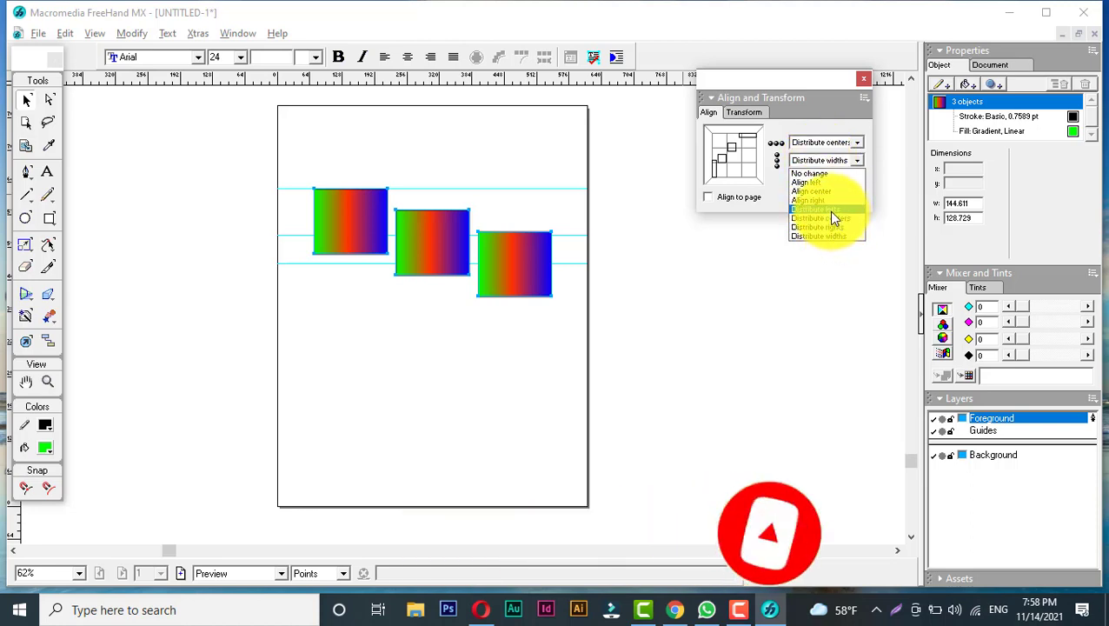
click(772, 193)
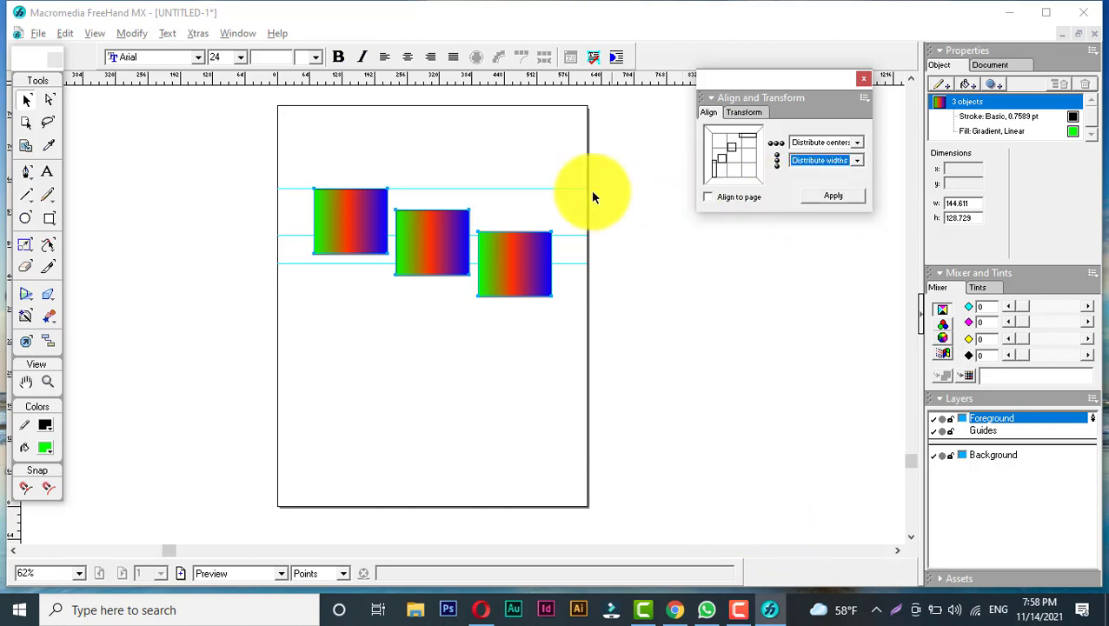
- Set the vertical alignment option to Align center
click(831, 140)
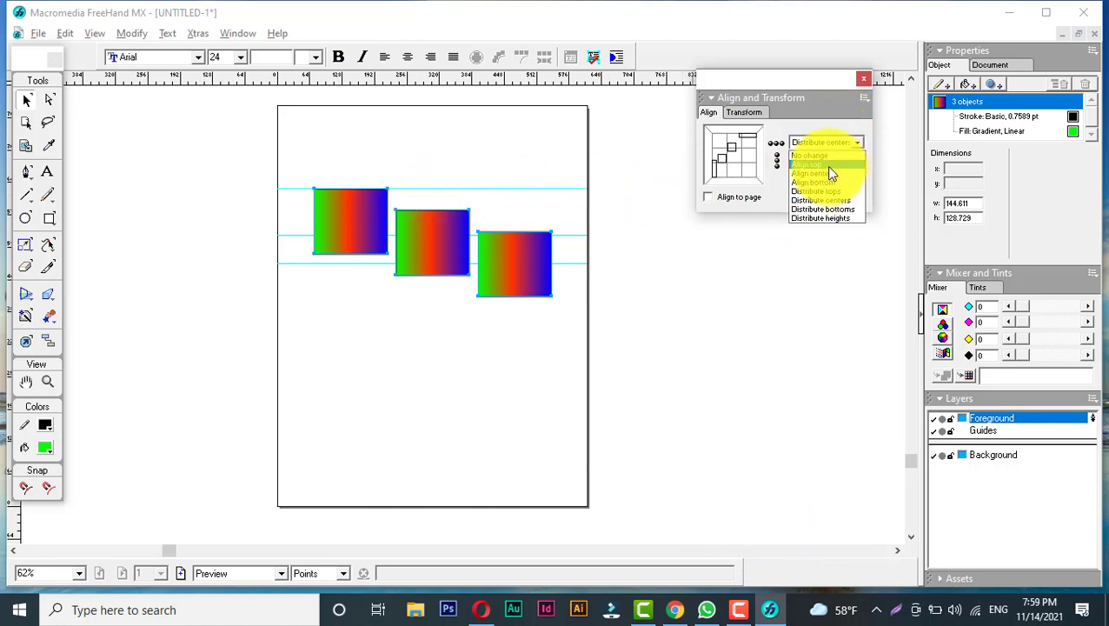
click(829, 165)
click(828, 143)
click(827, 173)
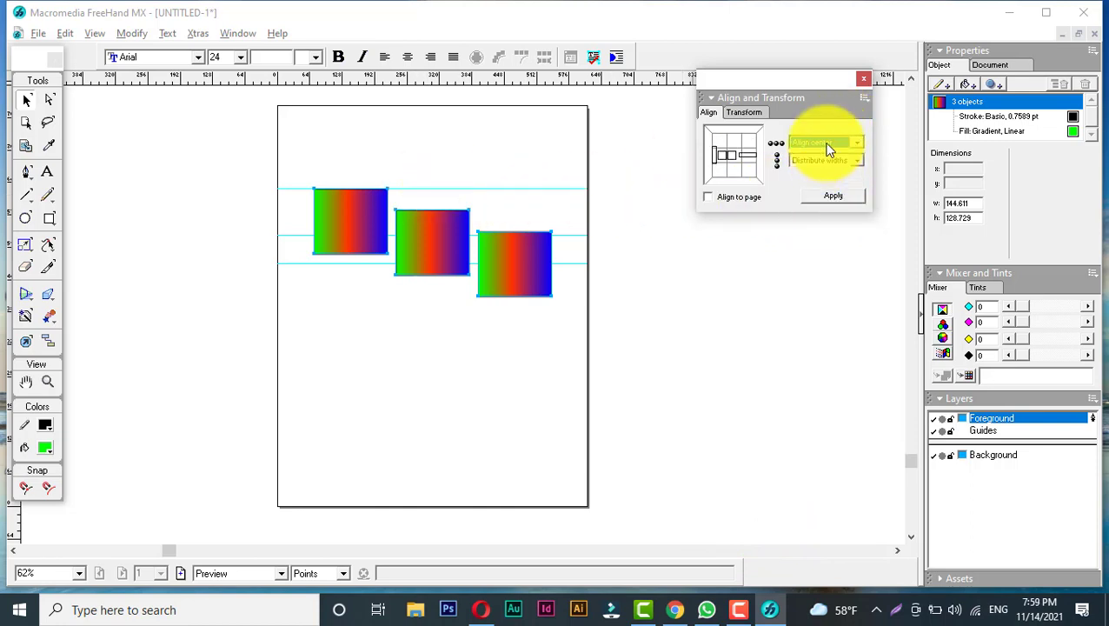
click(827, 144)
click(826, 176)
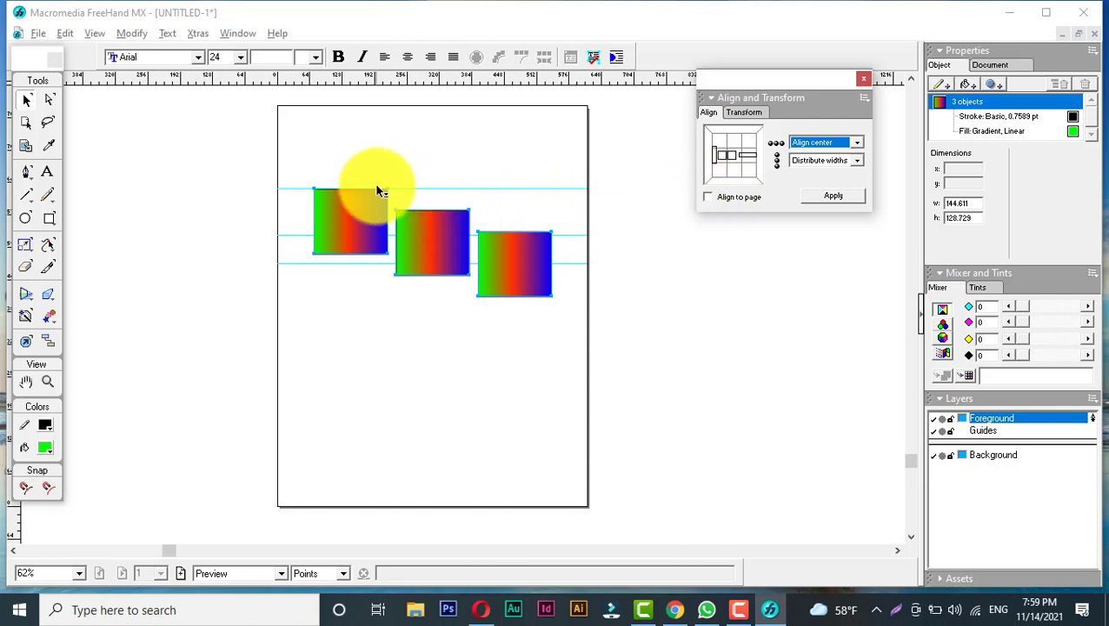
- Deselect, then move the middle and right rectangles down below the guides into a staggered layout
click(436, 309)
drag(428, 232, 396, 294)
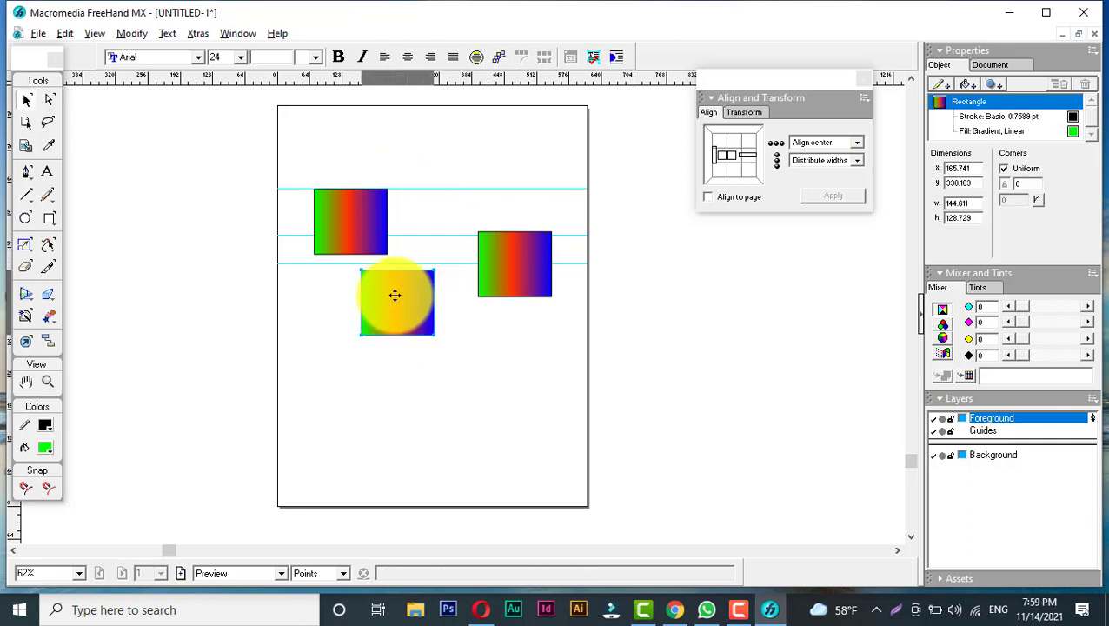
drag(505, 263, 424, 389)
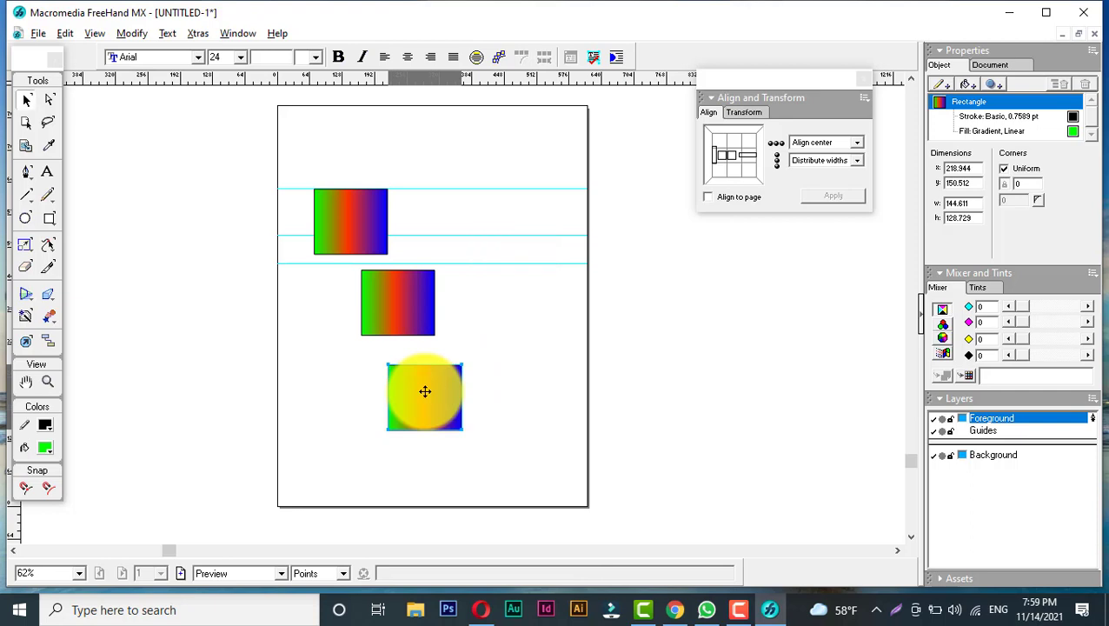
- Copy and paste the lowest rectangle, place the copy near the page's top, and nudge the original slightly lower
right_click(425, 393)
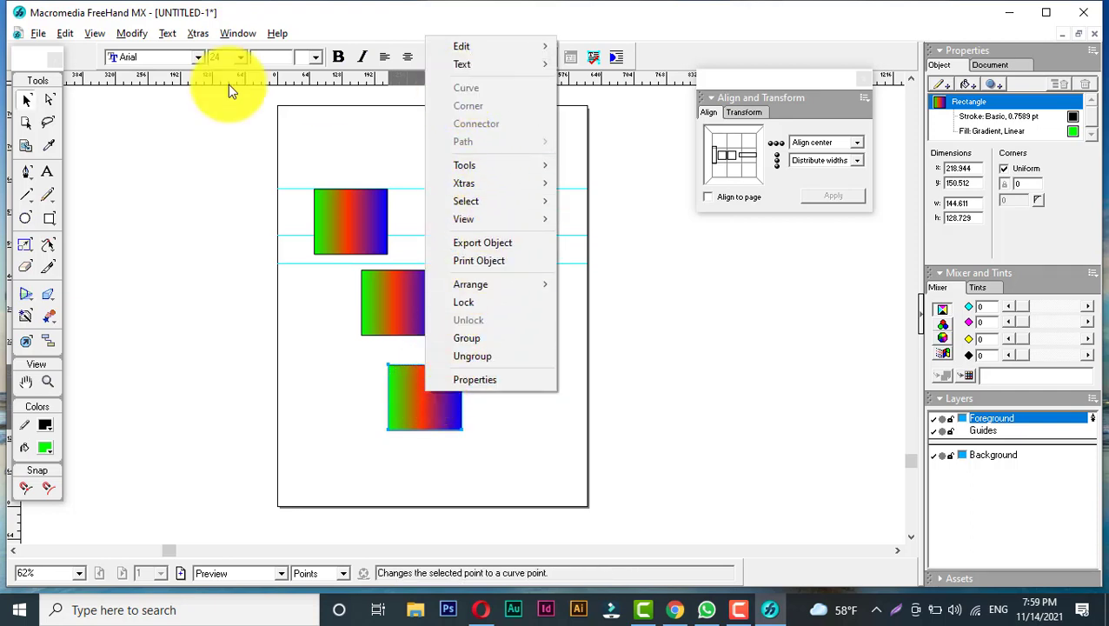
click(70, 33)
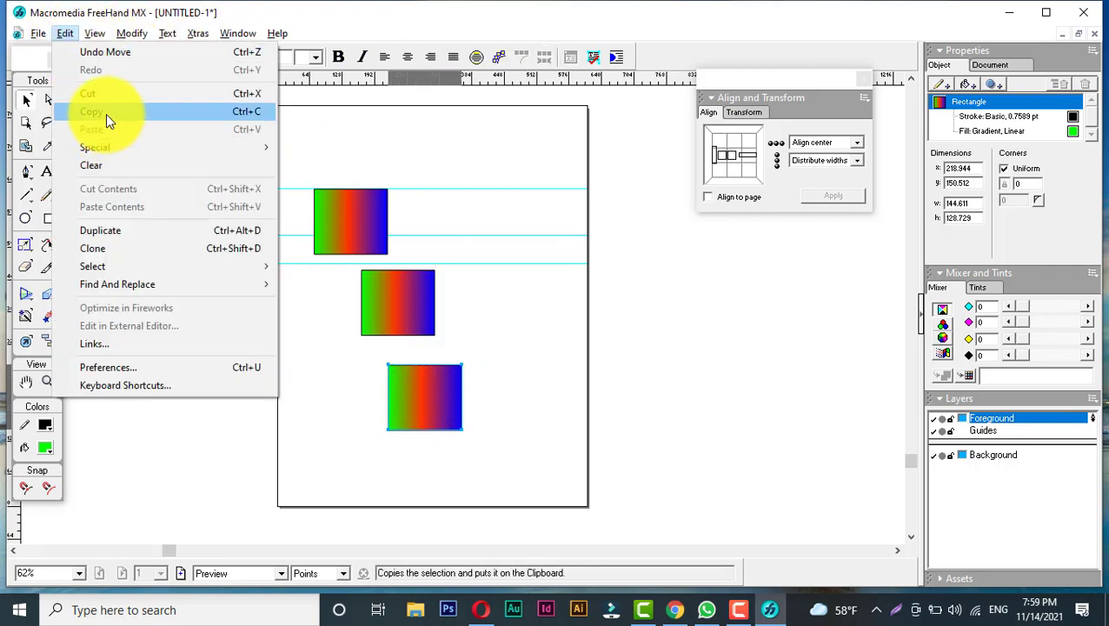
click(106, 116)
click(66, 33)
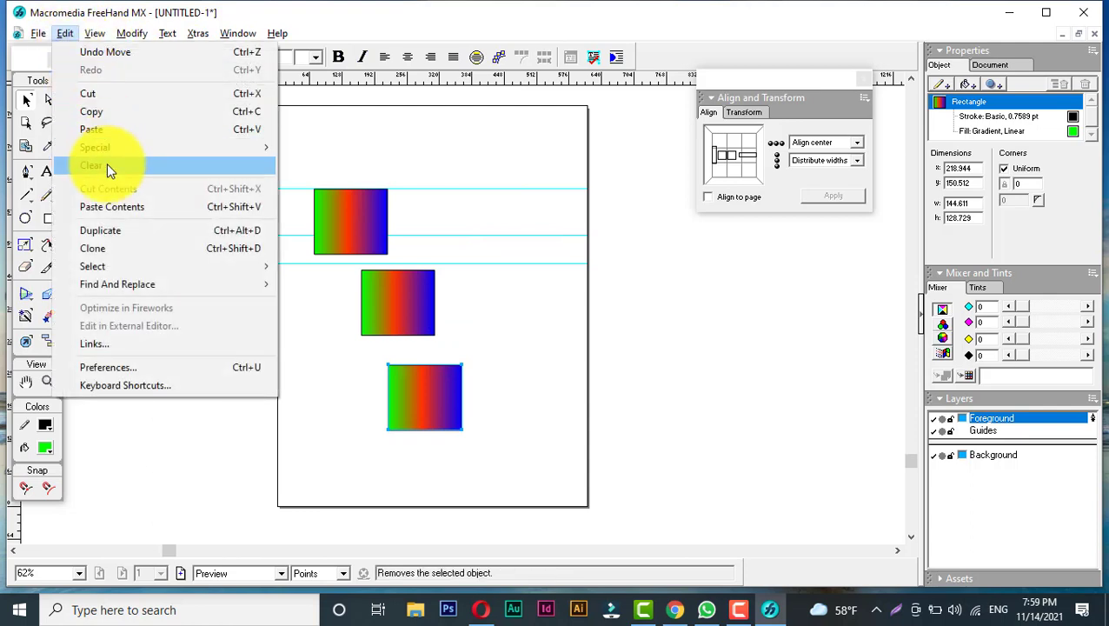
click(101, 131)
drag(455, 302, 420, 149)
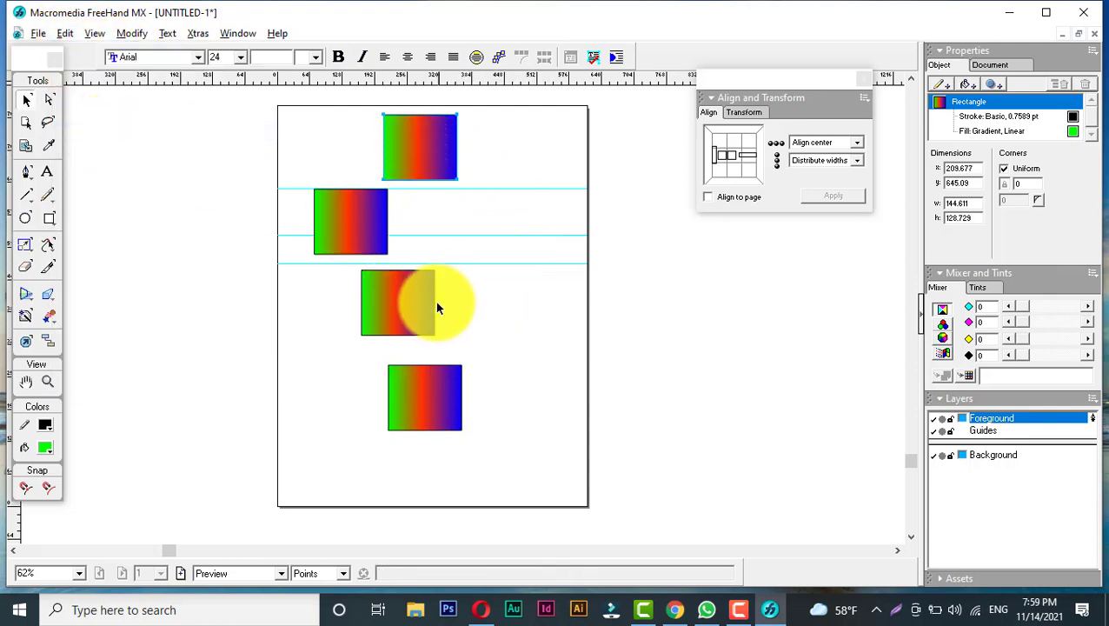
click(428, 391)
drag(432, 387, 431, 412)
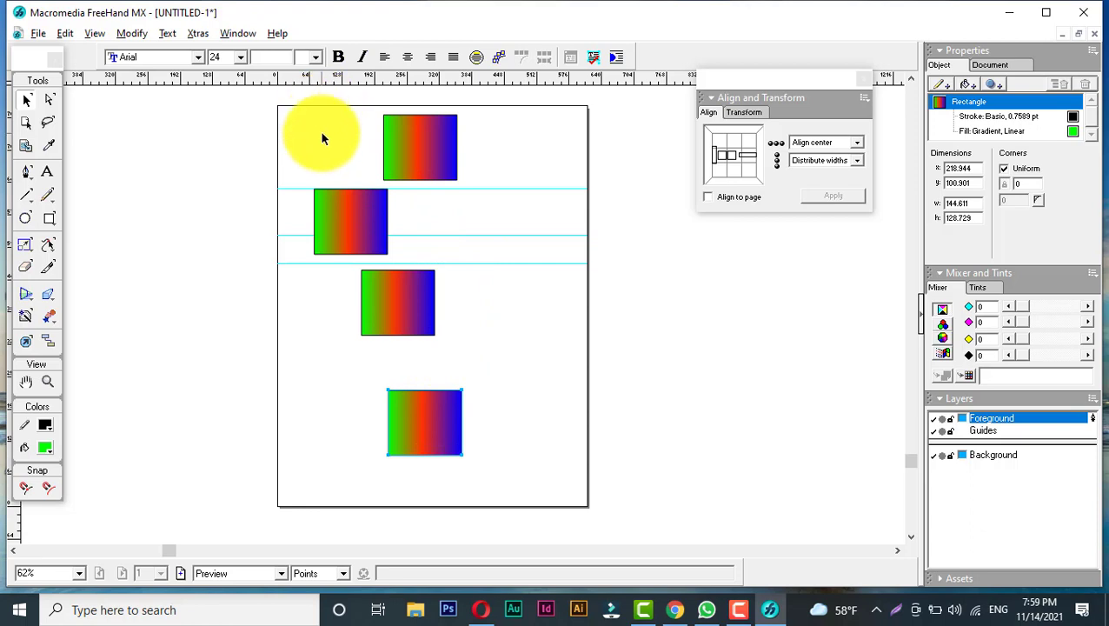
- Add four vertical guides across the page and shift the top and bottom rectangles to the right
drag(12, 530, 337, 311)
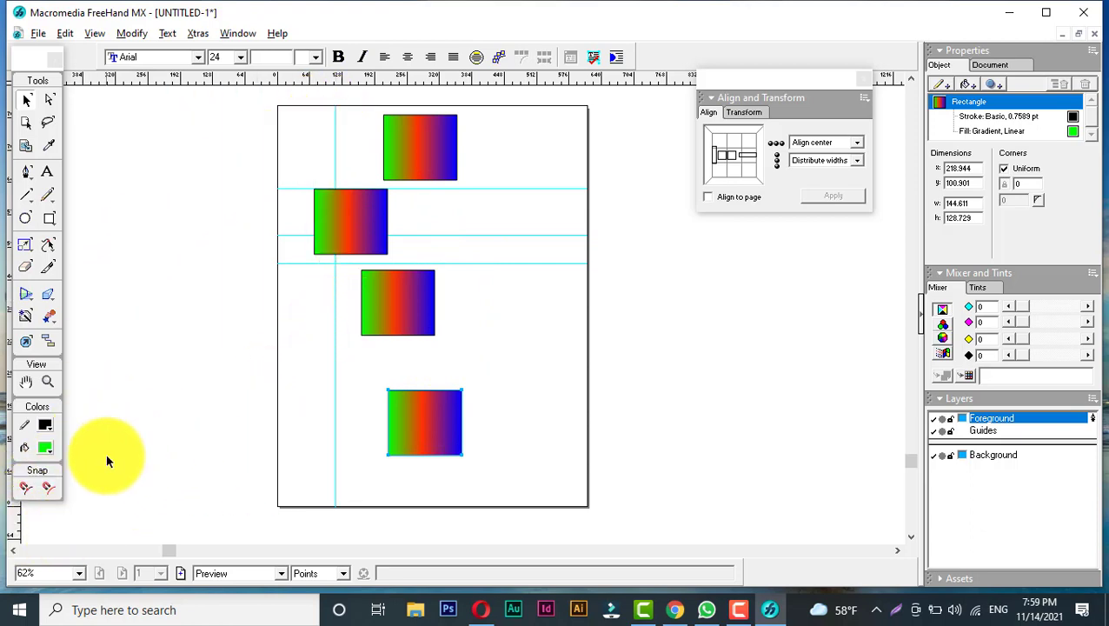
drag(16, 523, 393, 308)
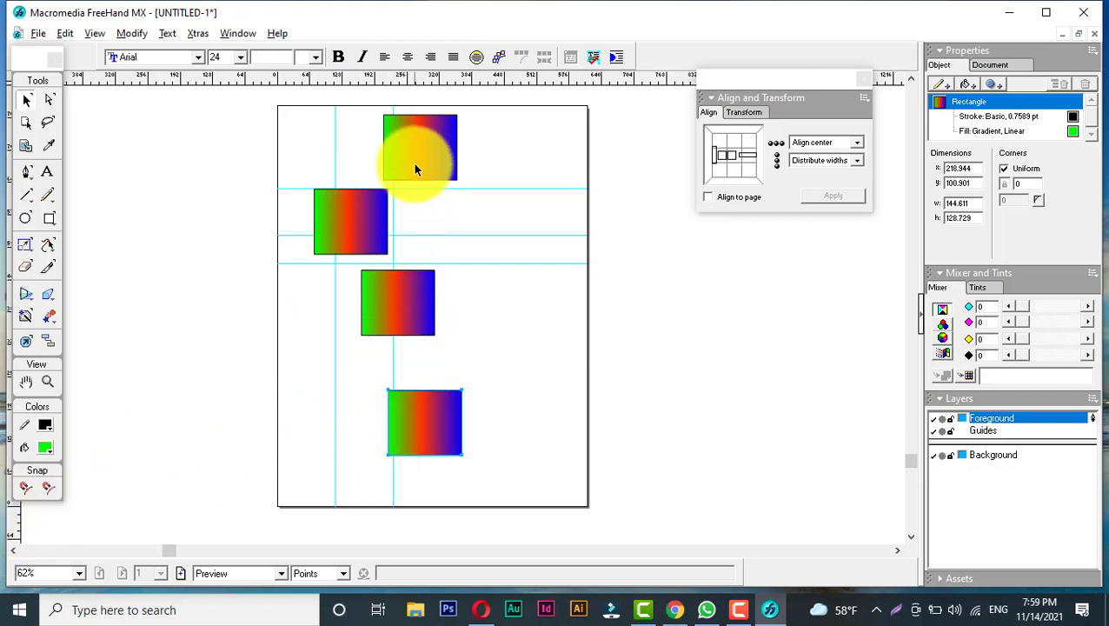
drag(414, 163, 454, 163)
drag(437, 408, 525, 404)
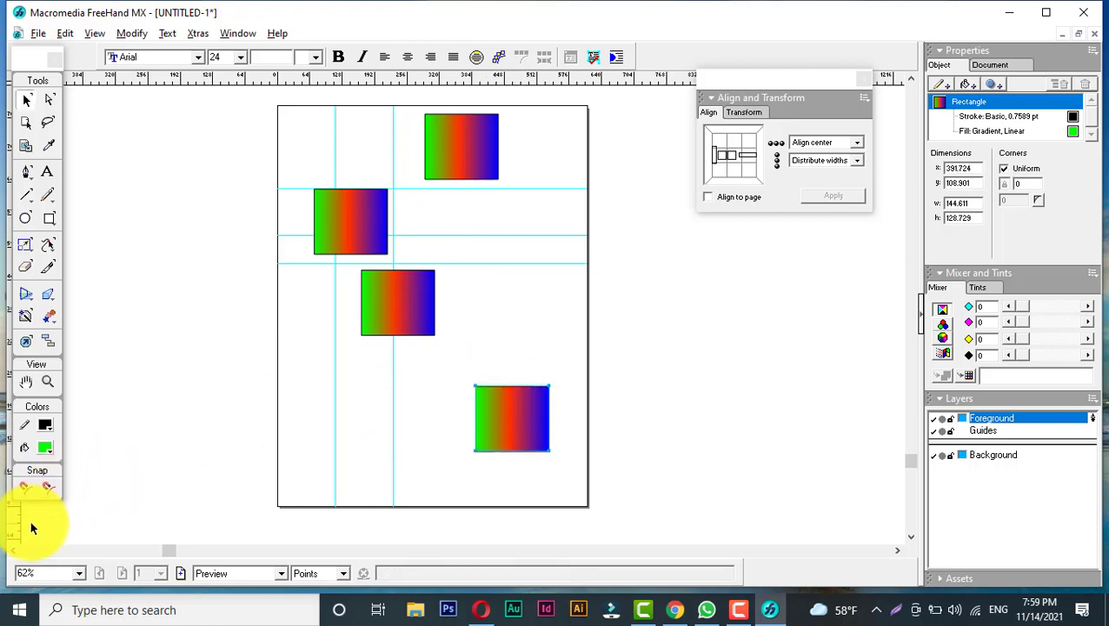
drag(15, 529, 464, 239)
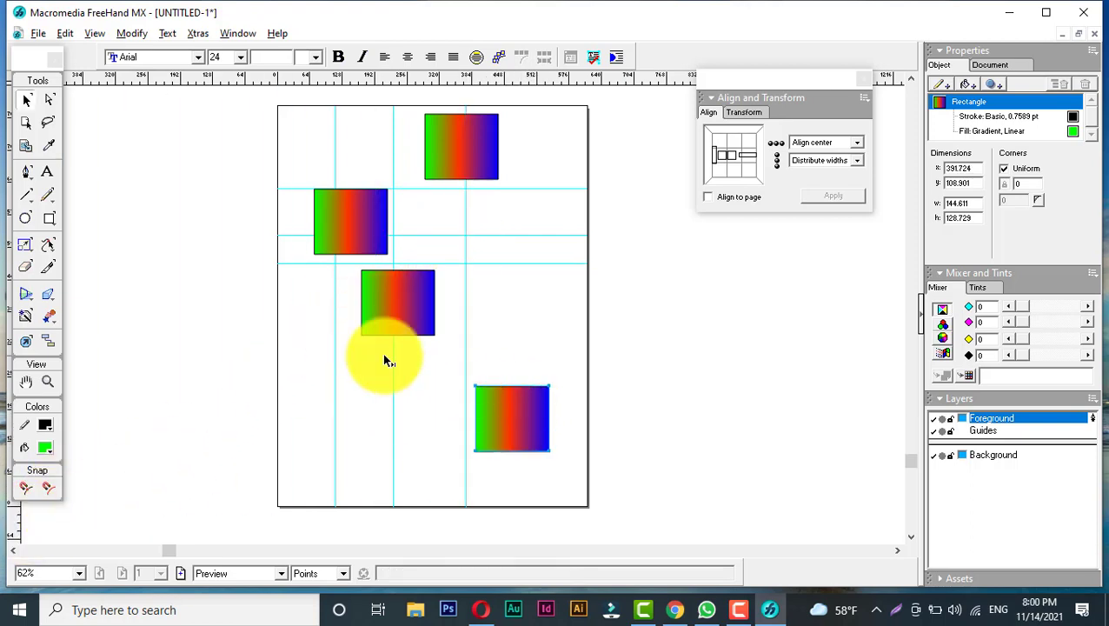
drag(19, 531, 515, 436)
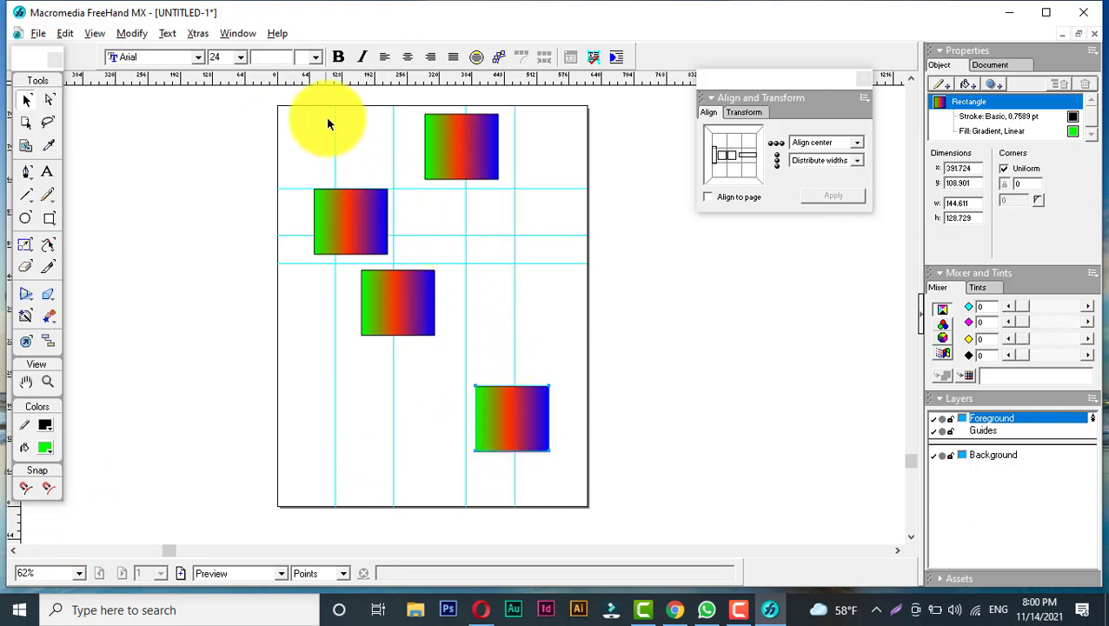
- Select all four rectangles and align them to the page with vertical Align center and horizontal Align left
drag(293, 89, 566, 469)
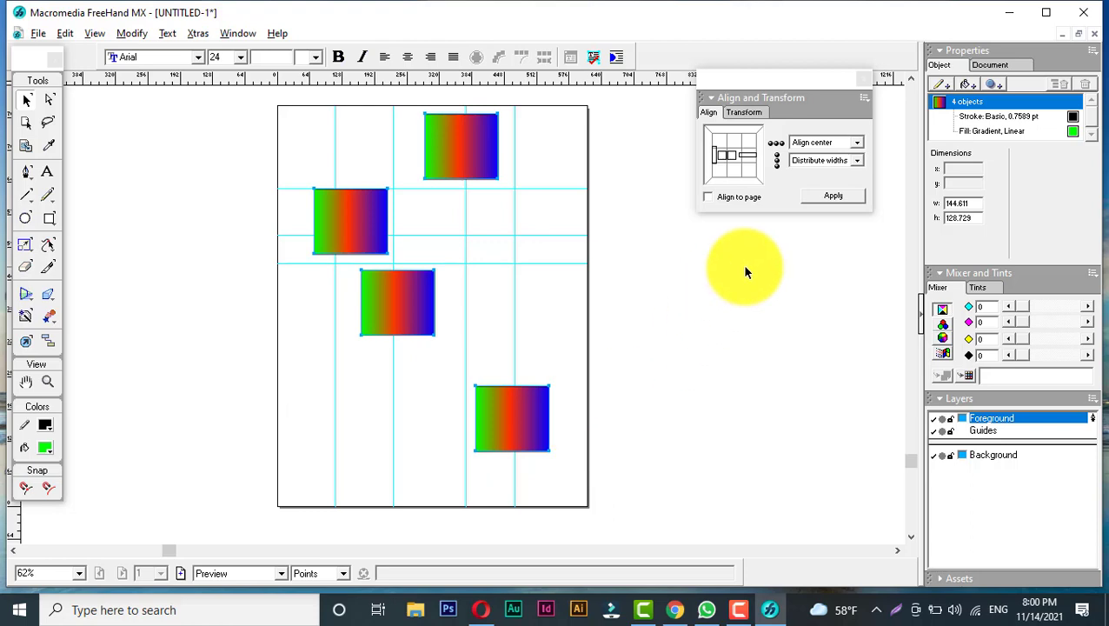
click(822, 142)
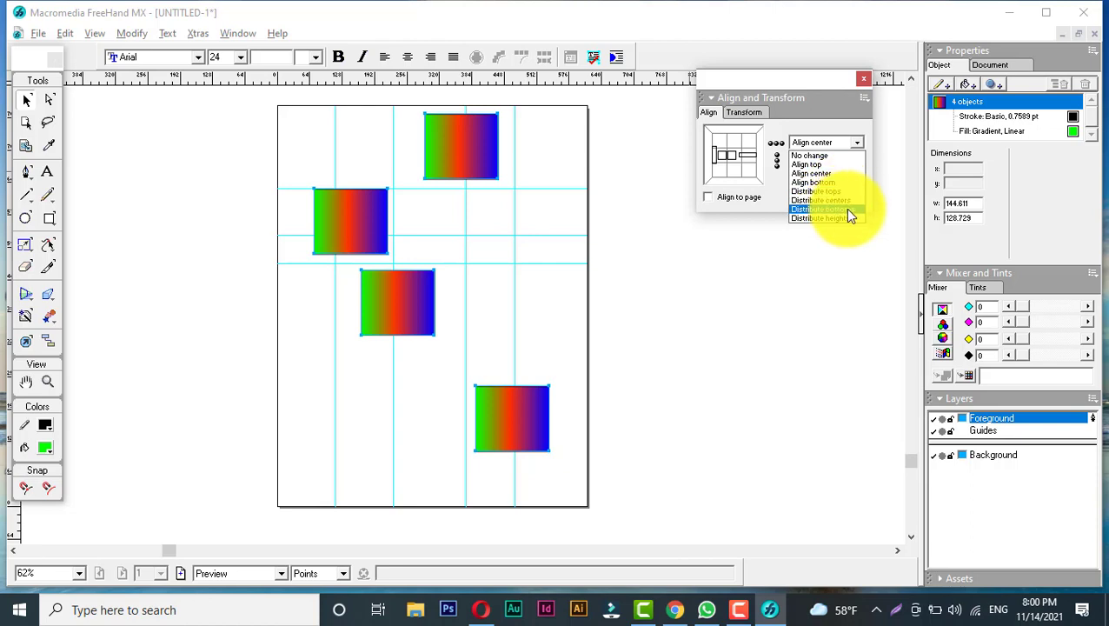
click(802, 115)
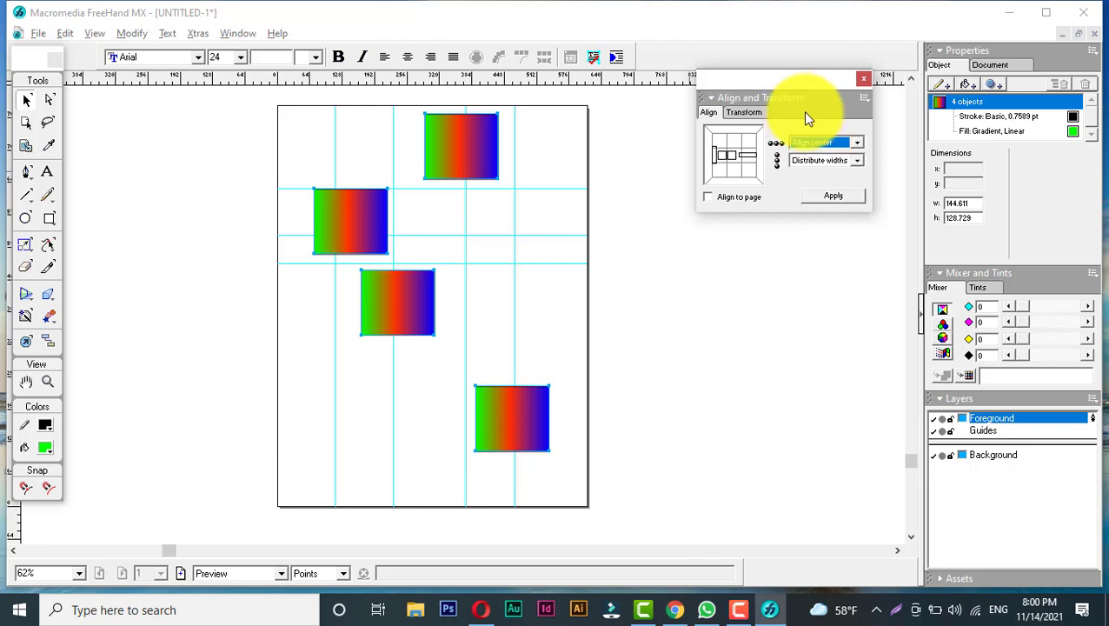
click(817, 160)
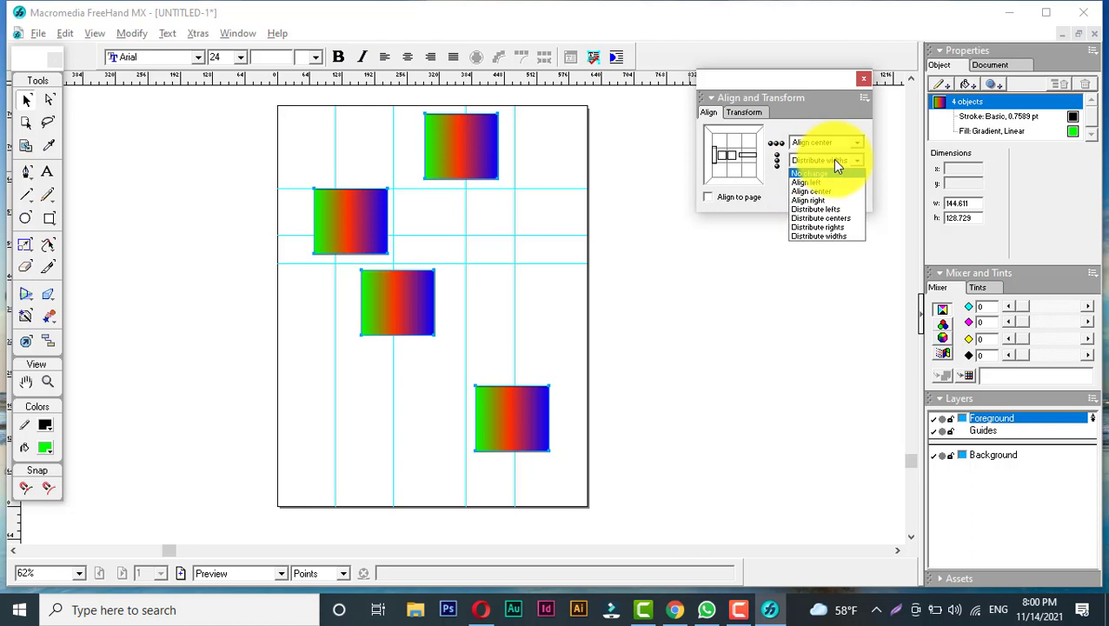
click(808, 181)
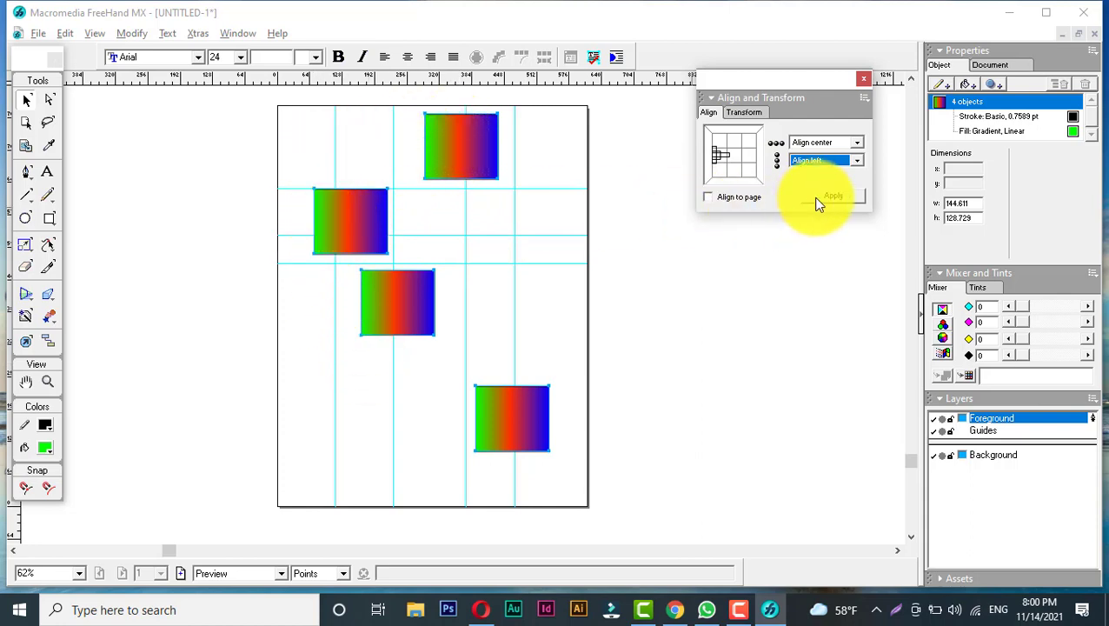
click(726, 202)
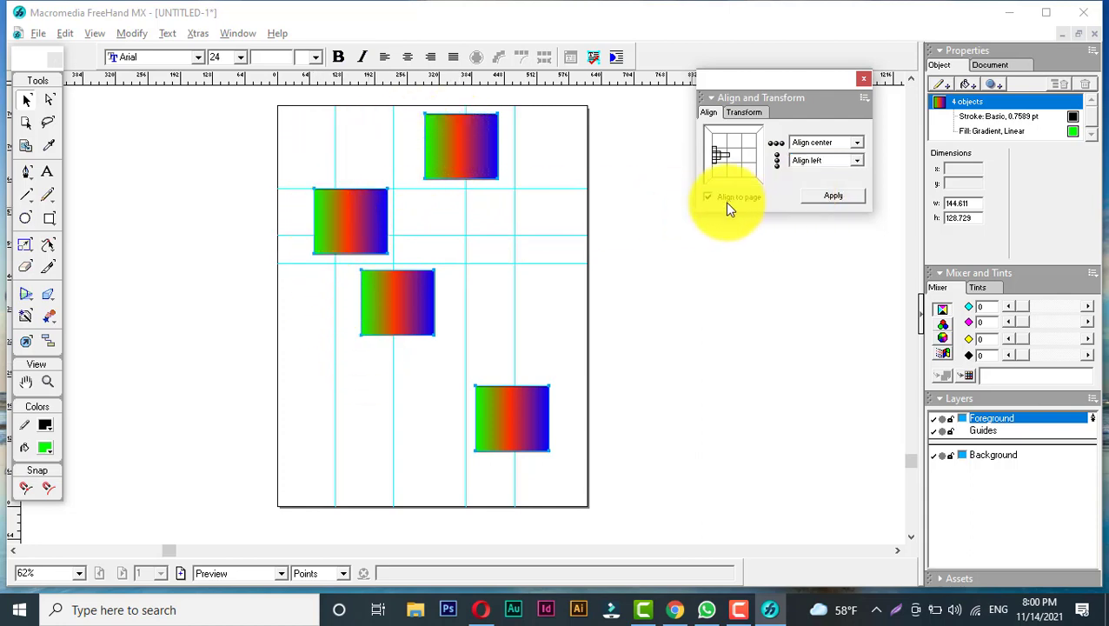
click(830, 198)
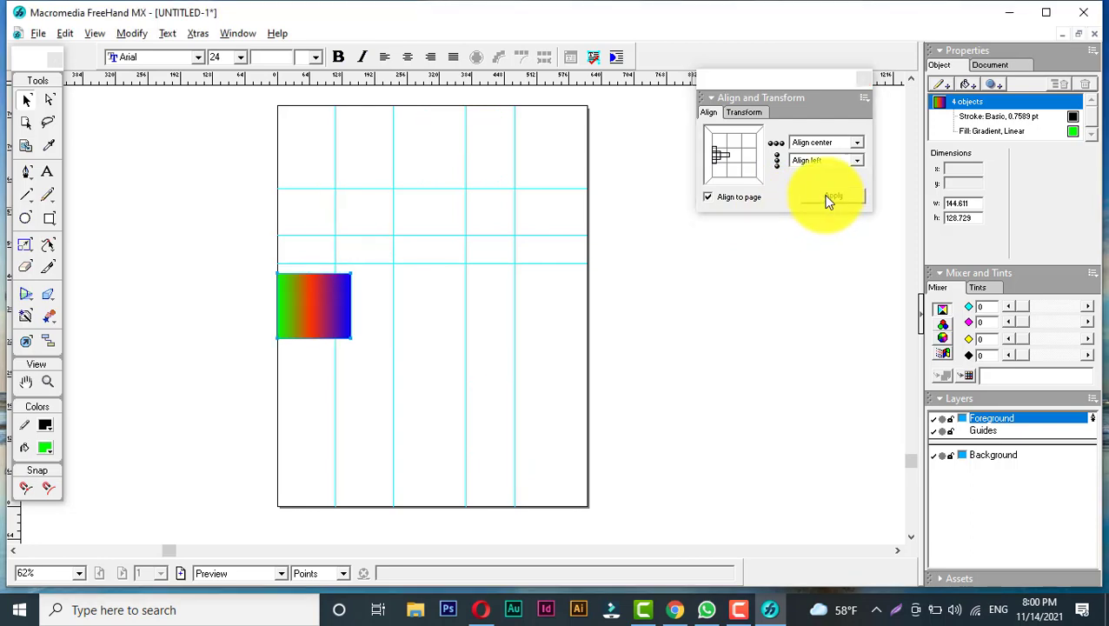
- Undo the page alignment of the four rectangles
click(809, 139)
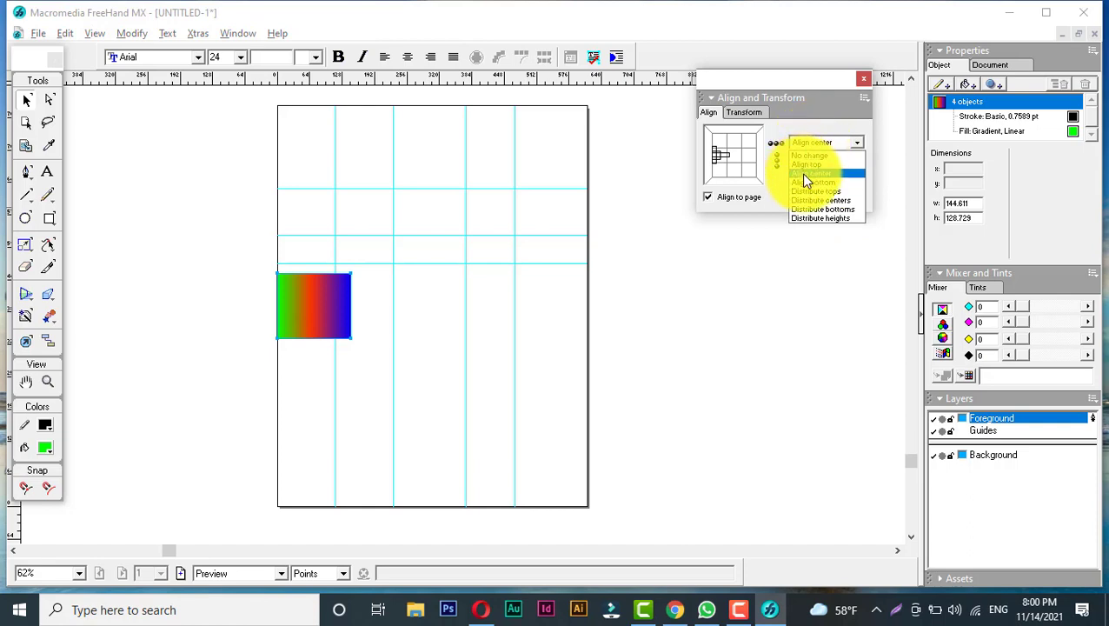
click(804, 175)
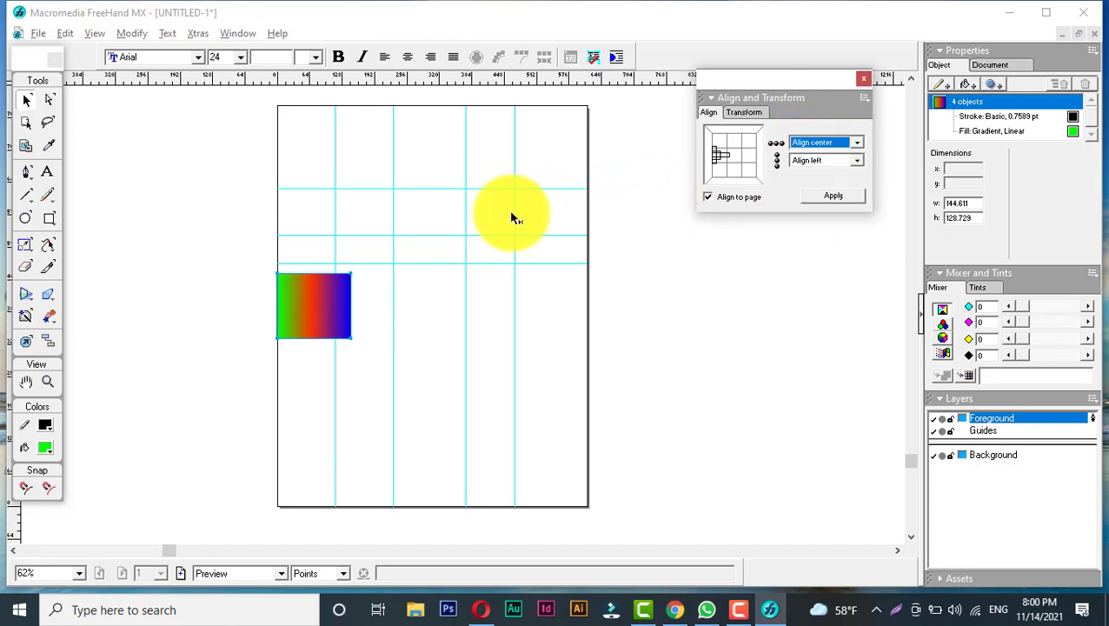
key(ctrl+z)
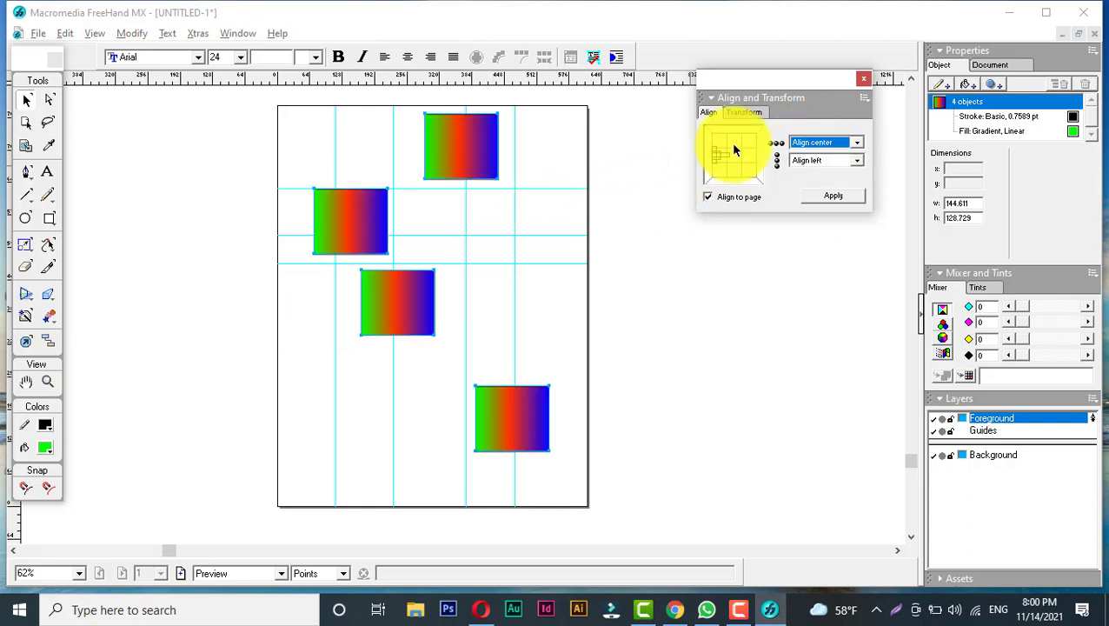
- Set vertical alignment to No change, align the rectangles to the page's left edge, and undo it
click(804, 140)
click(804, 155)
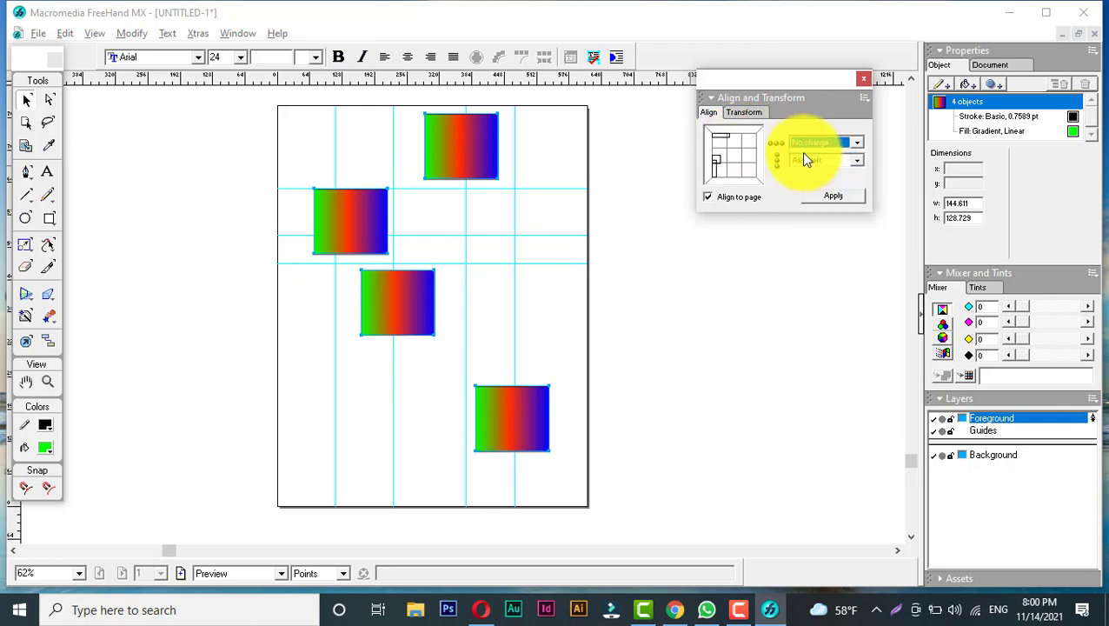
click(837, 196)
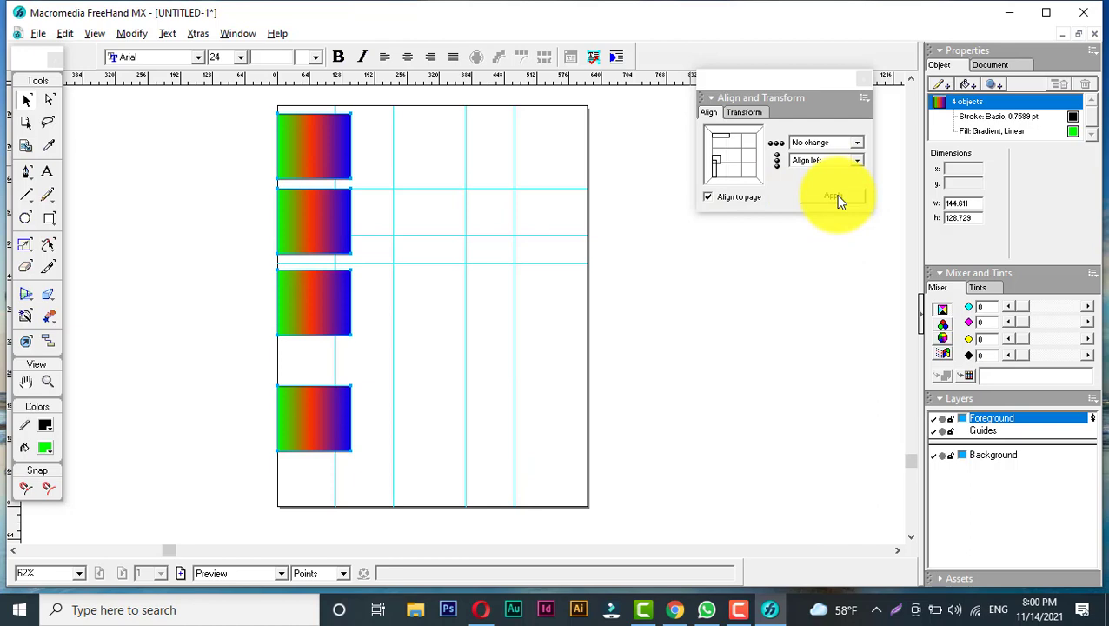
key(ctrl+z)
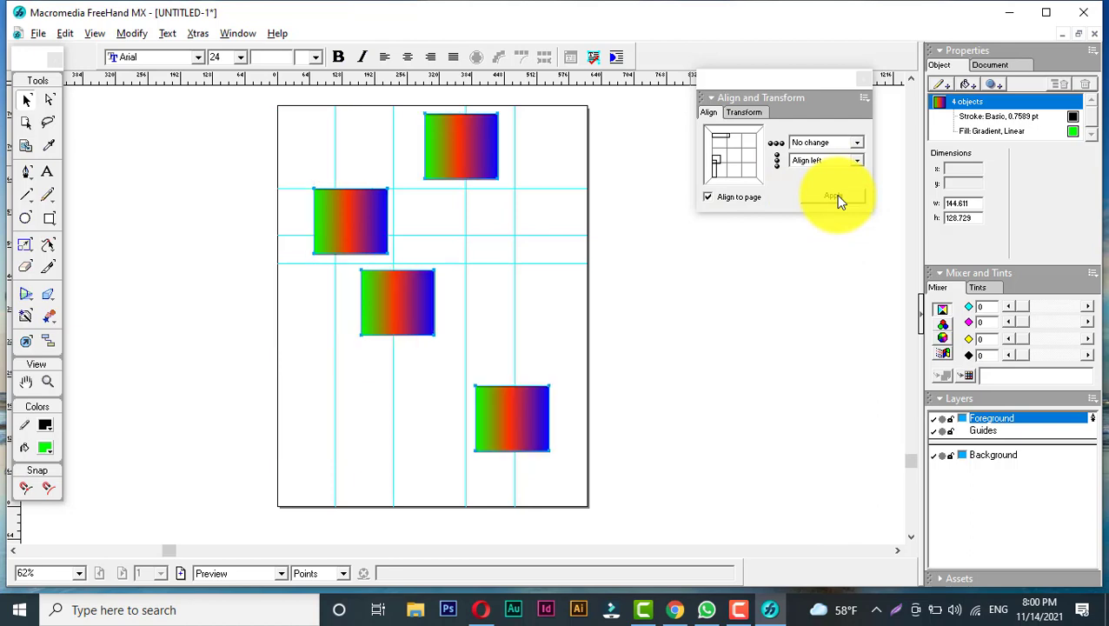
- Align the rectangles to the page's horizontal center with Align center, and undo it
click(830, 162)
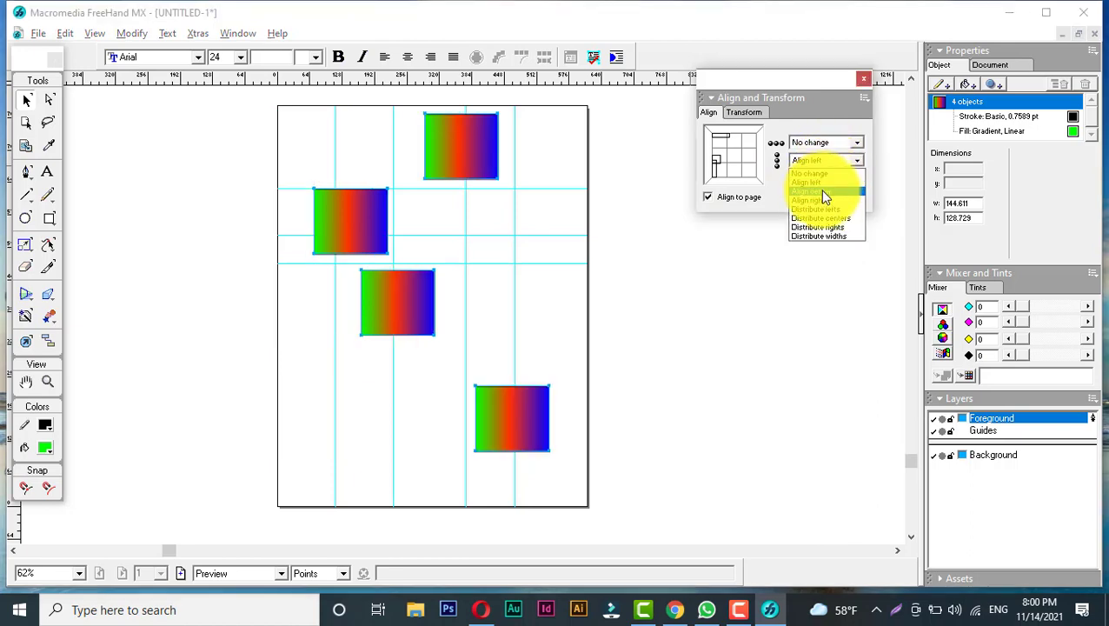
click(823, 191)
click(833, 197)
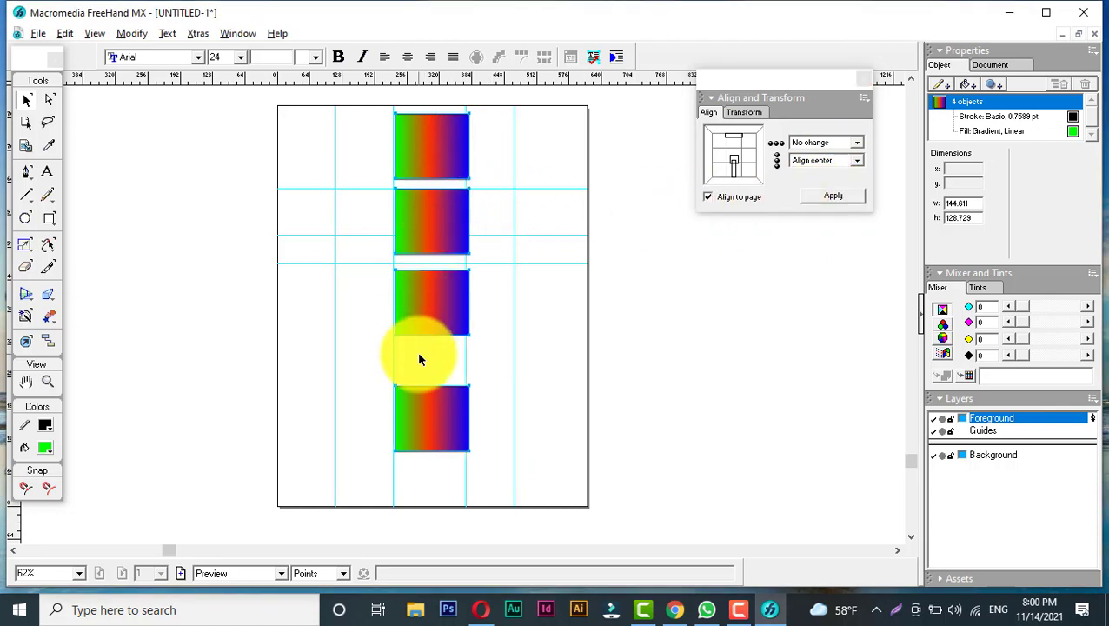
key(ctrl+z)
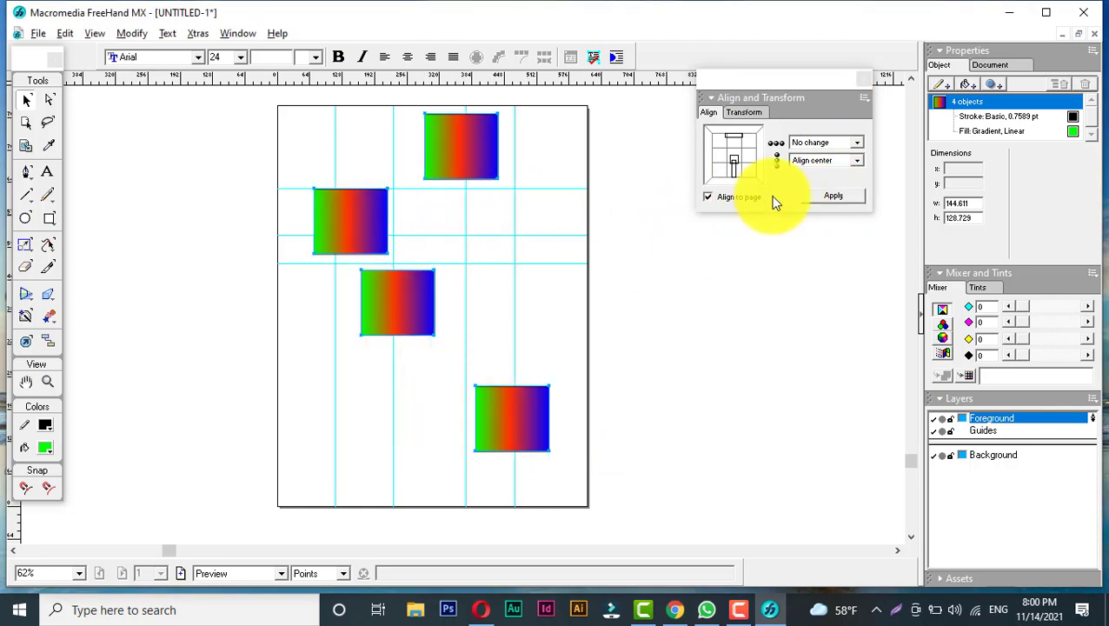
- Align the four rectangles to the page's right edge with Align right
click(817, 162)
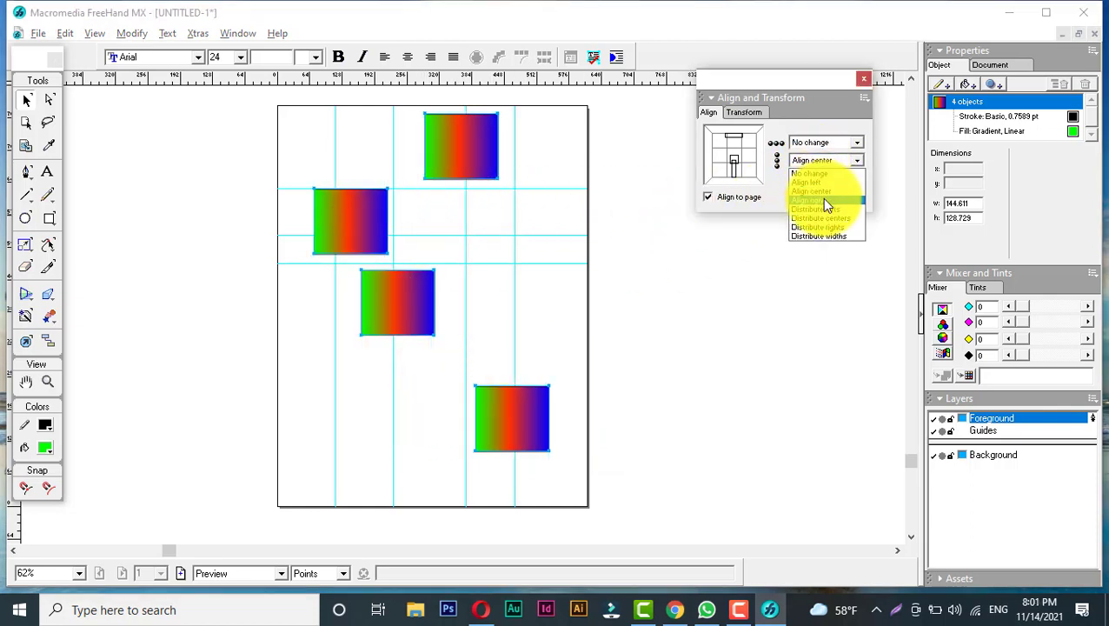
click(824, 202)
click(832, 196)
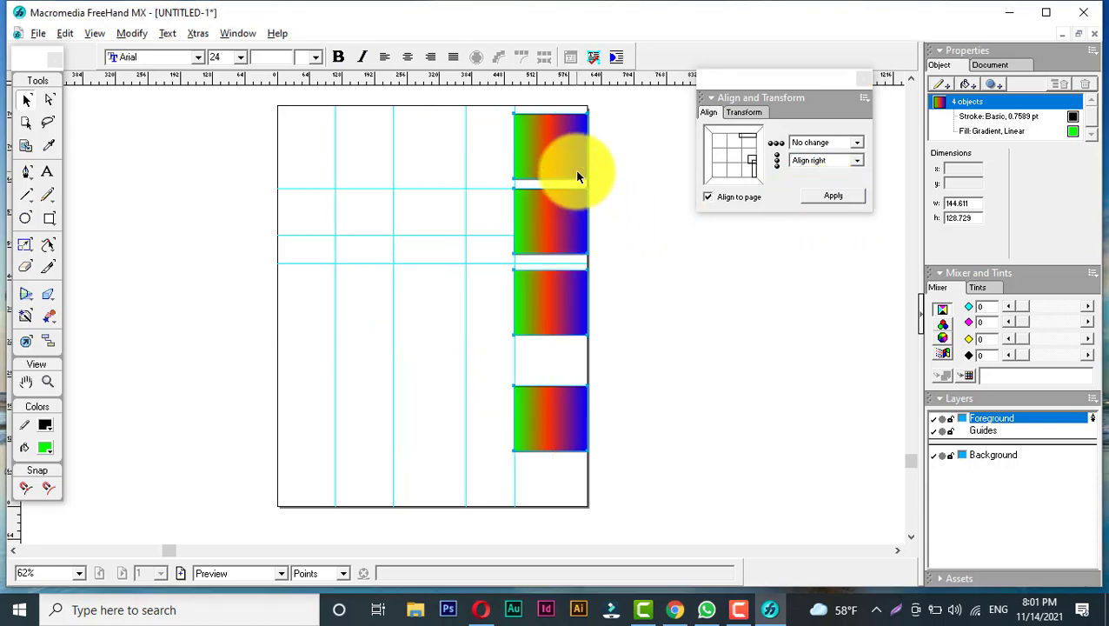
- Turn off Align to page and undo the right alignment
click(709, 199)
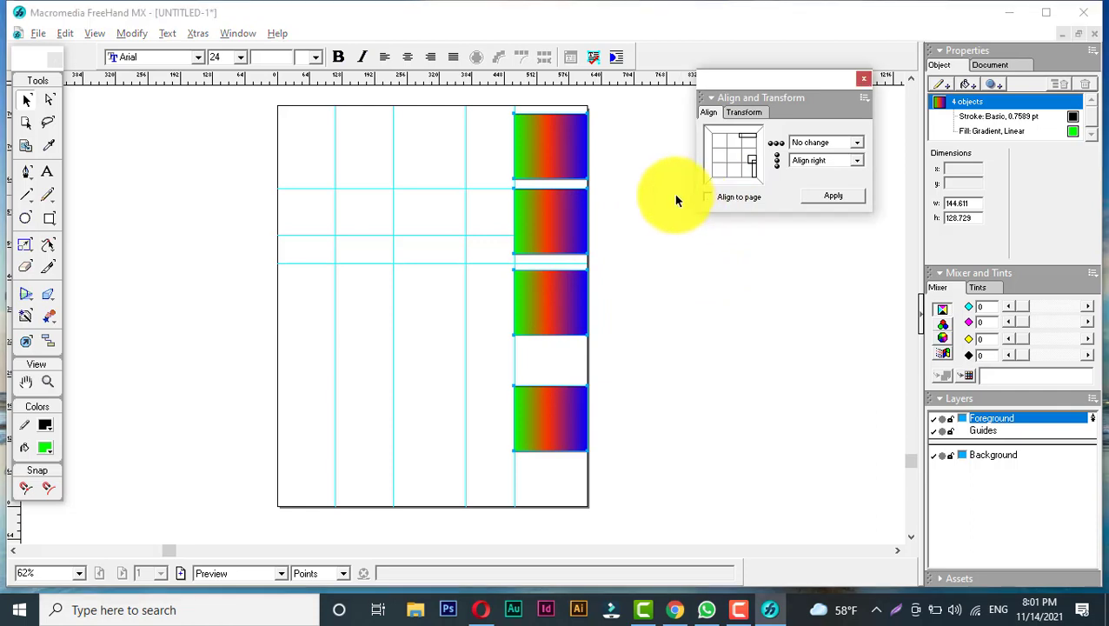
key(ctrl+z)
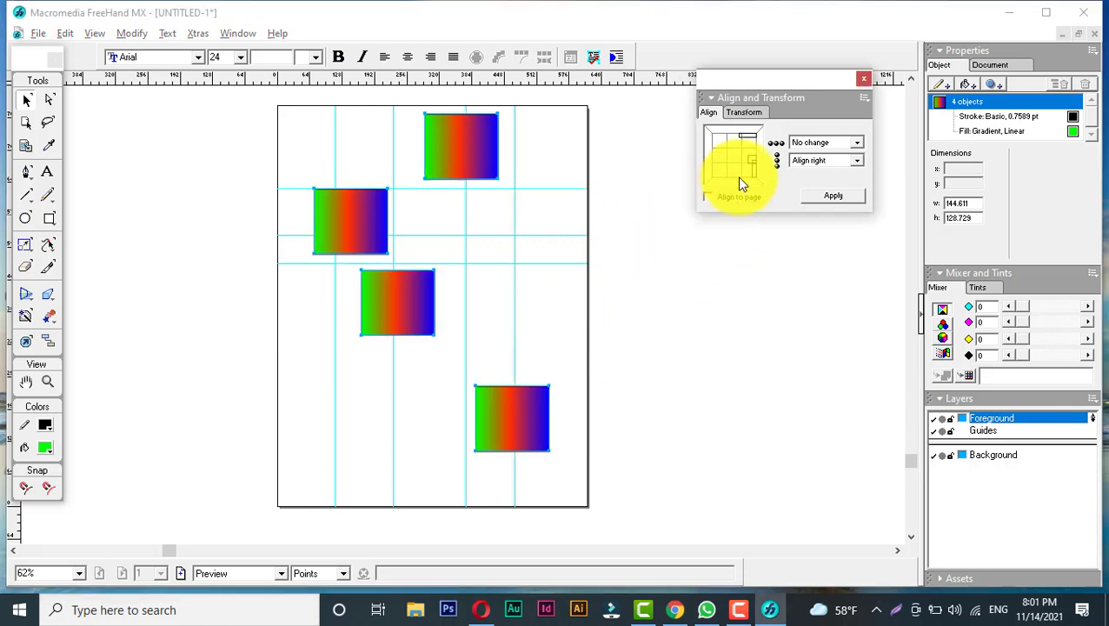
- Align the four rectangles to each other's left edge with Align left, and undo it
click(818, 163)
click(818, 182)
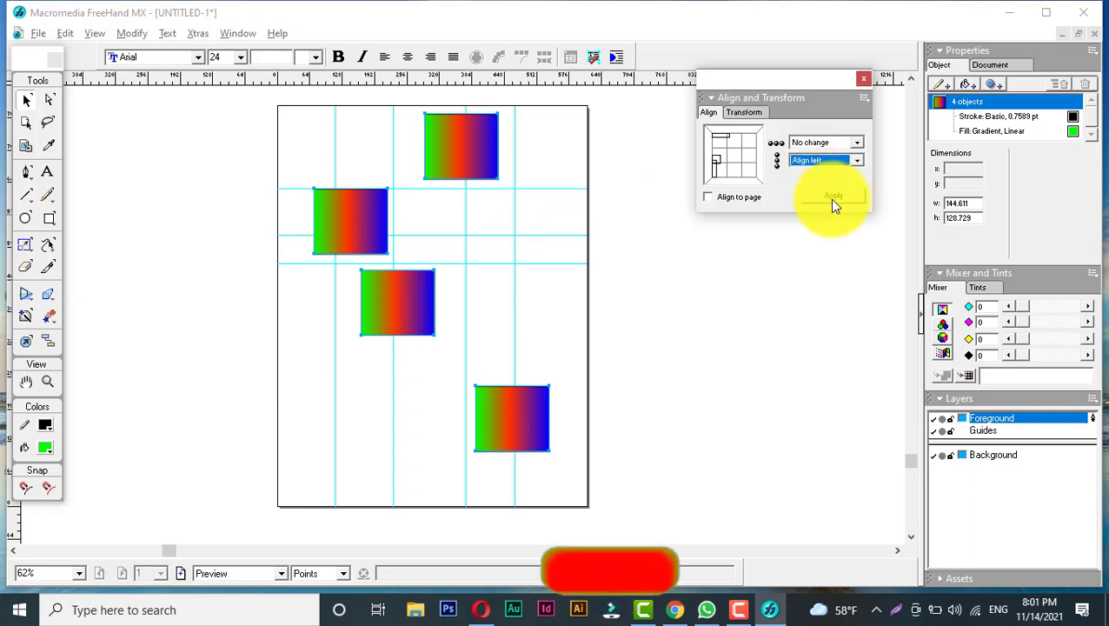
click(830, 198)
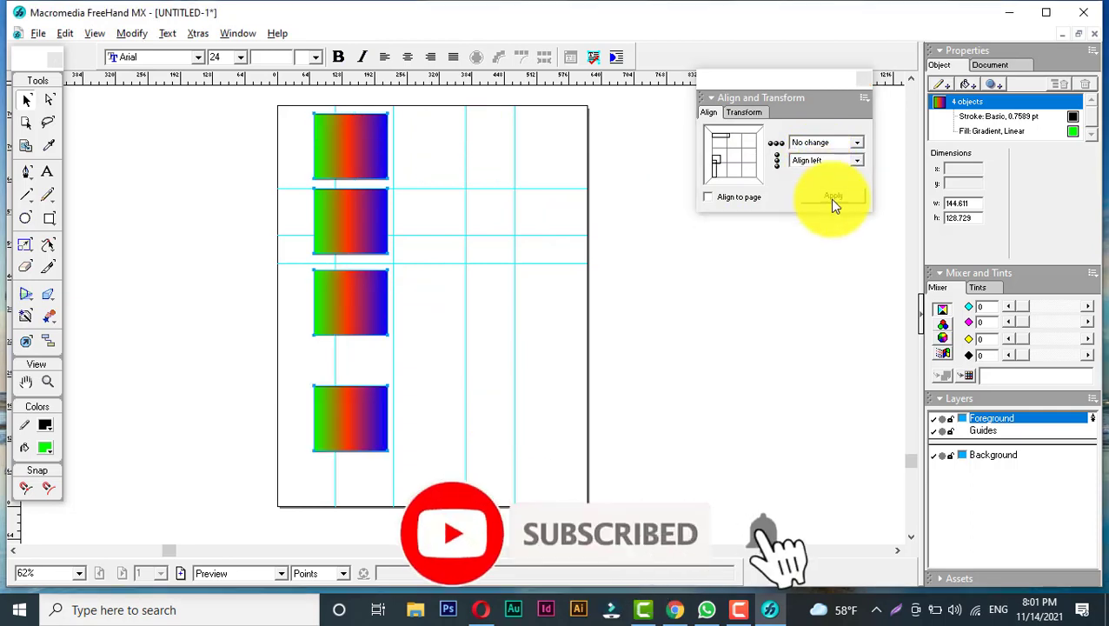
key(ctrl+z)
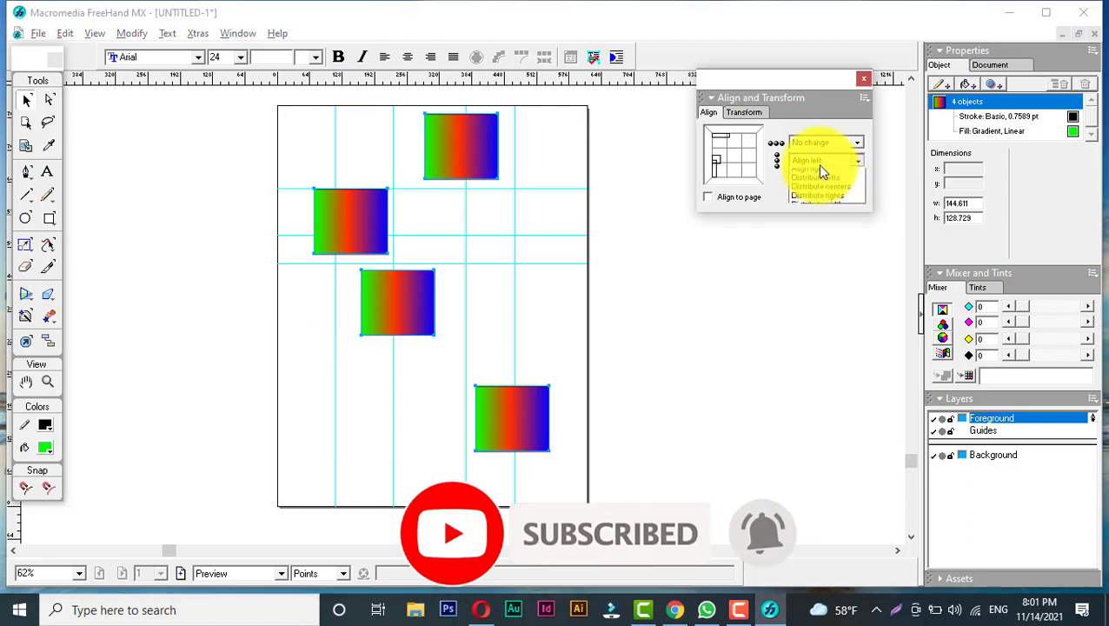
- Align the rectangles on their shared horizontal center with Align center, and undo it
click(817, 162)
click(814, 188)
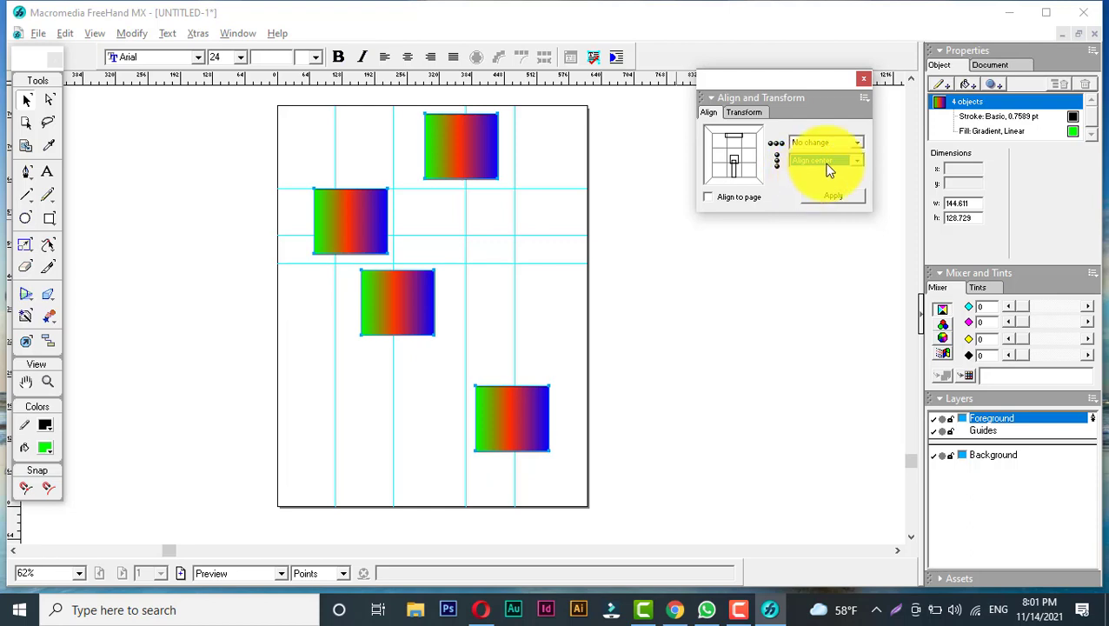
click(831, 197)
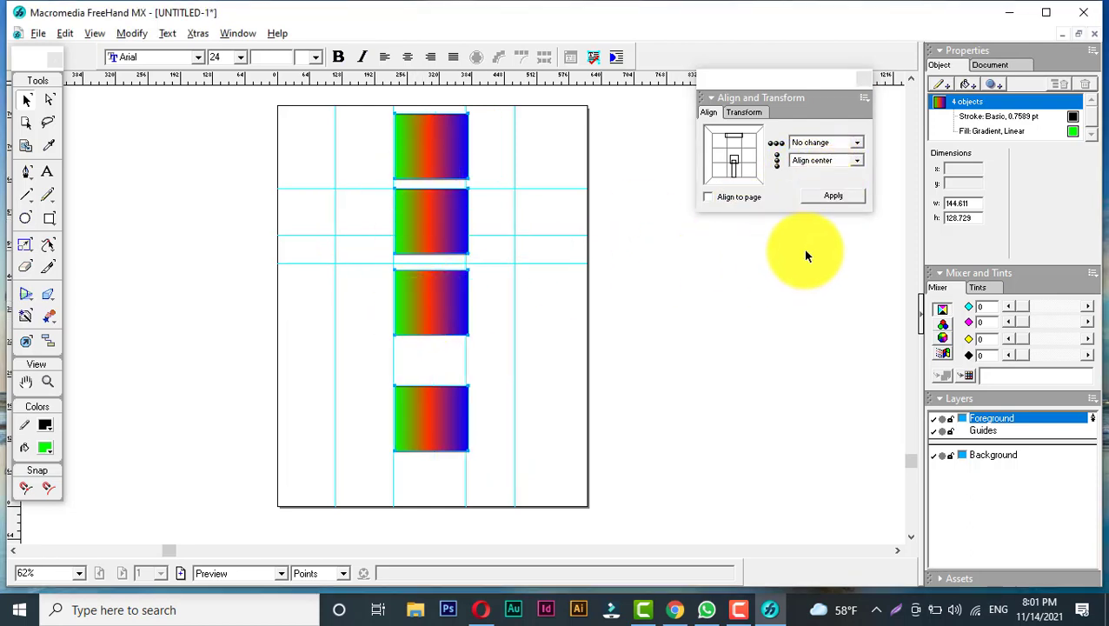
key(ctrl+z)
- Align the rectangles to the rightmost edge with Align right, and undo it
click(856, 160)
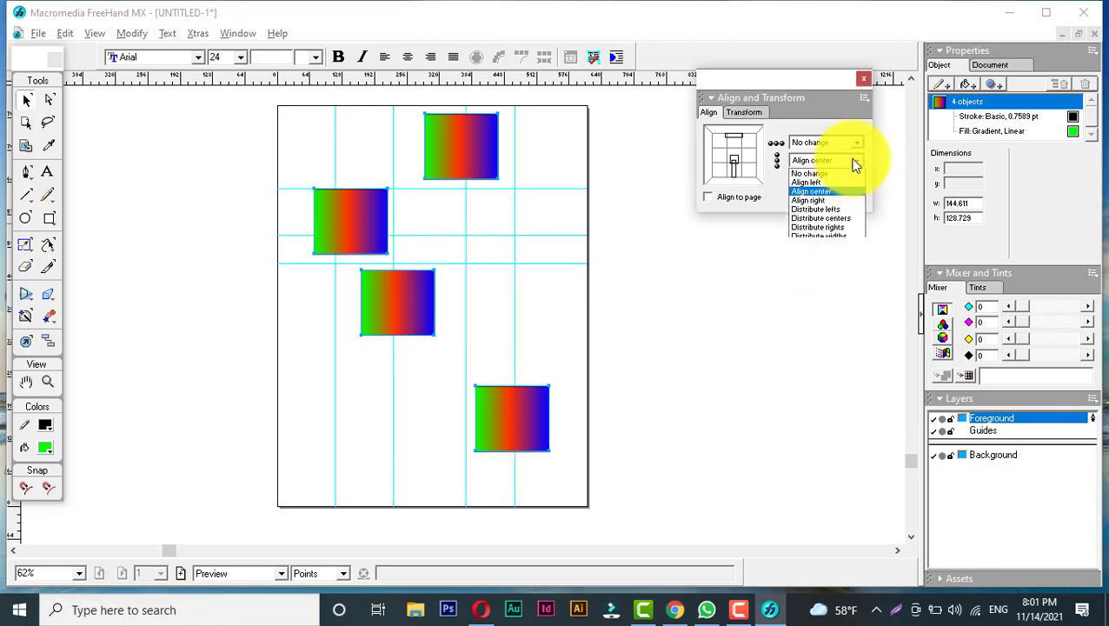
click(822, 201)
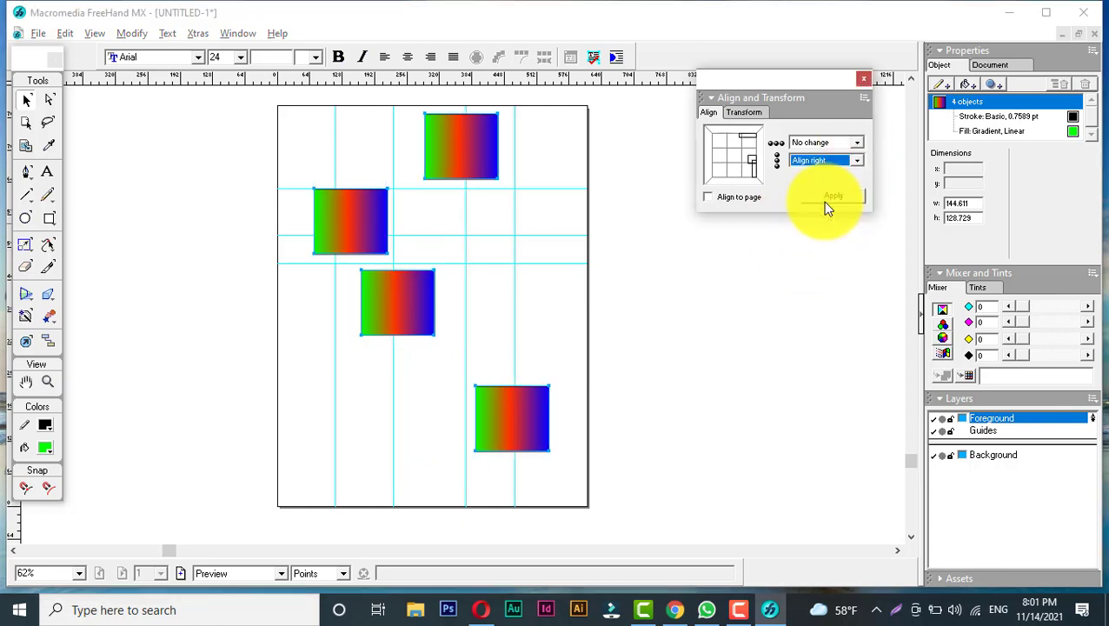
click(831, 197)
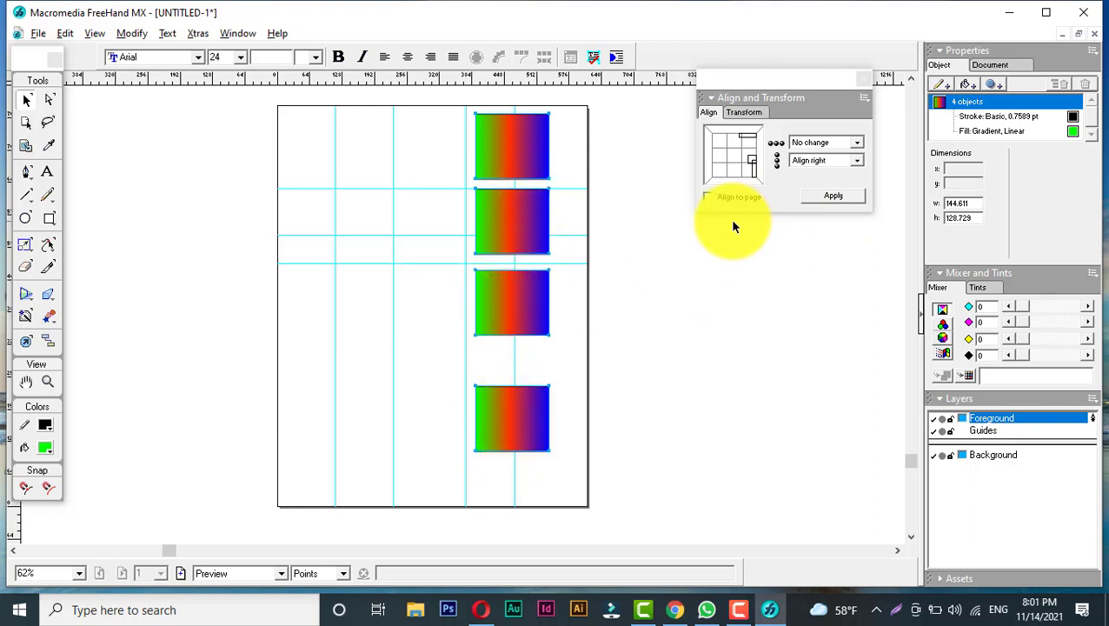
key(ctrl+z)
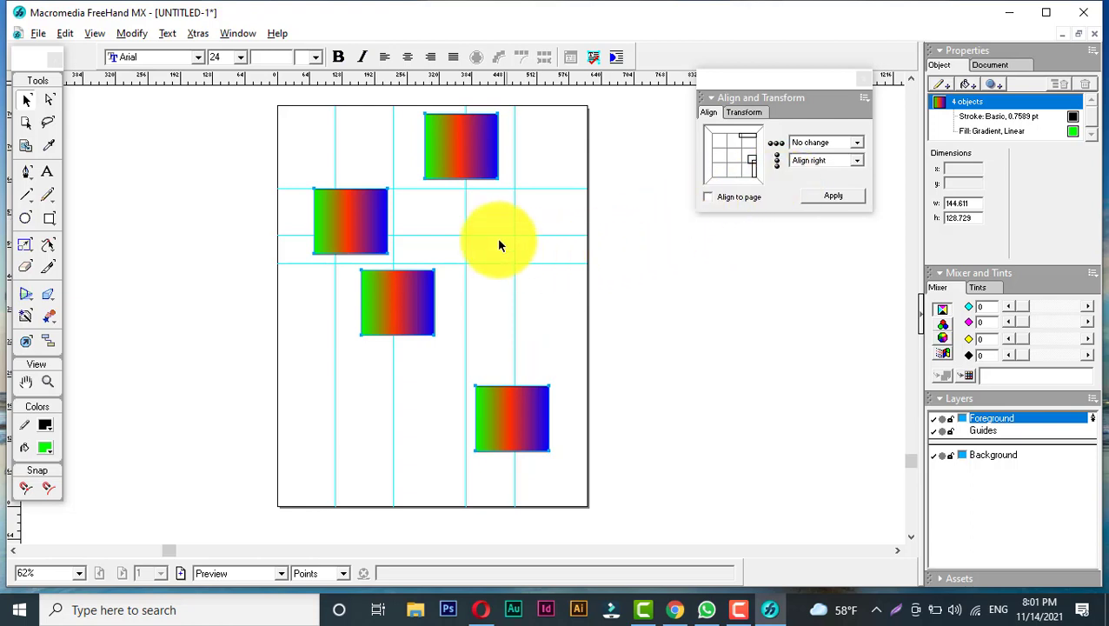
- Align the four rectangles to the leftmost rectangle's edge with Align left
click(831, 162)
click(823, 183)
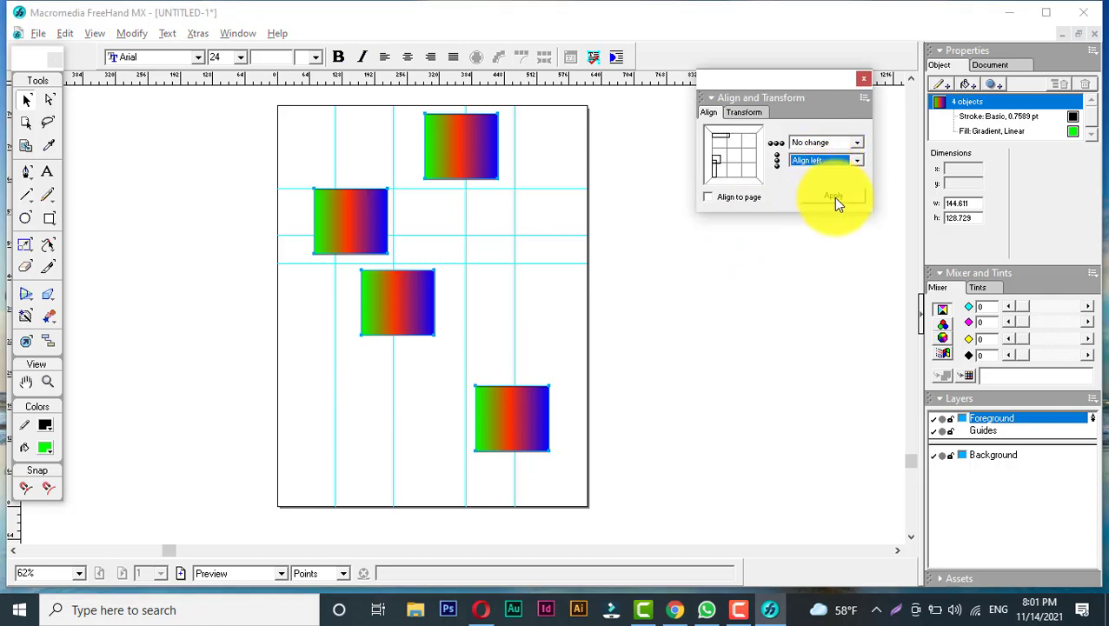
click(833, 196)
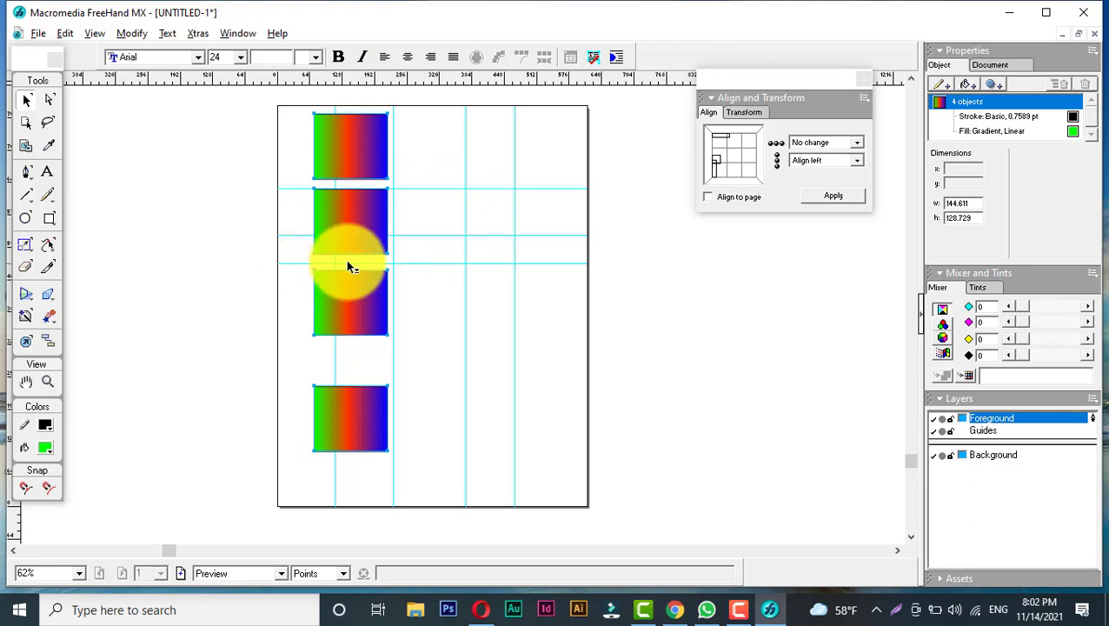
- Distribute the rectangles evenly using Distribute heights vertically and Distribute widths horizontally
click(829, 162)
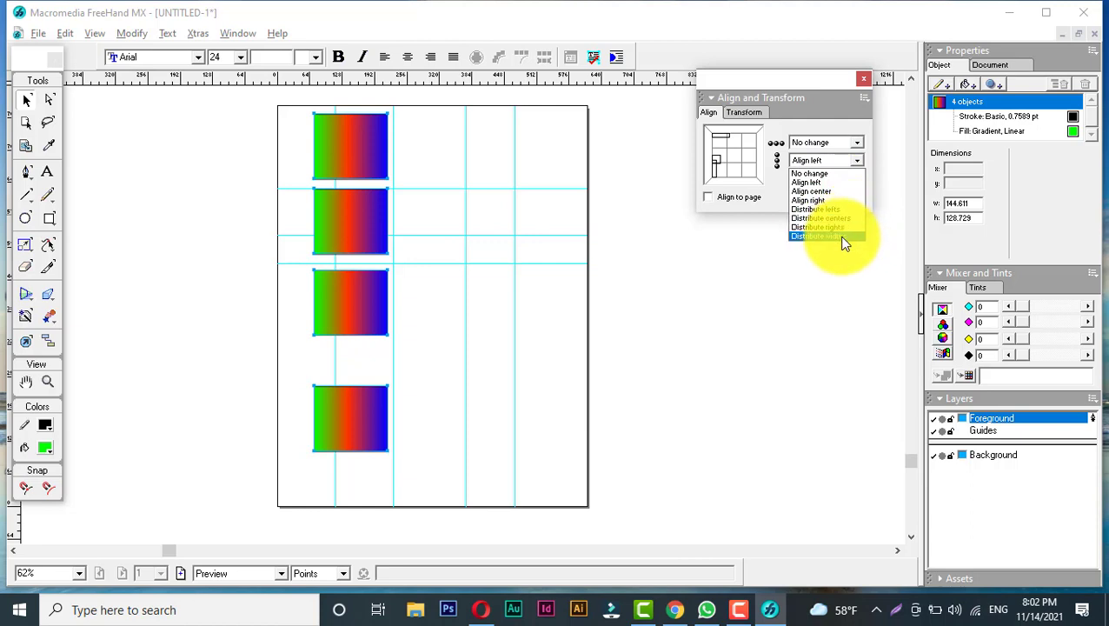
click(774, 200)
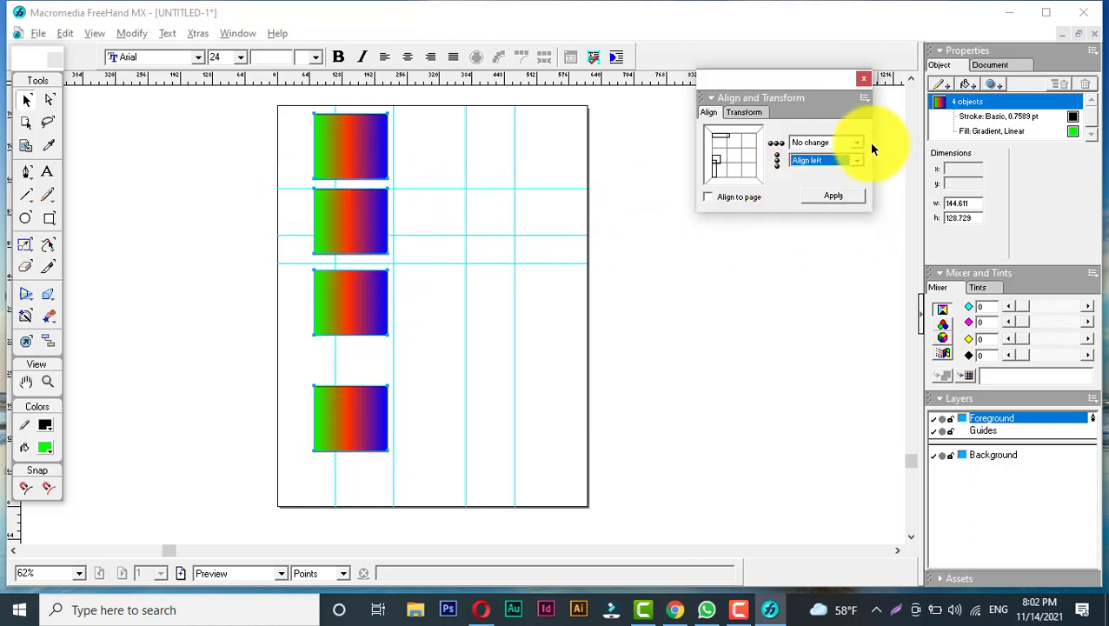
click(835, 142)
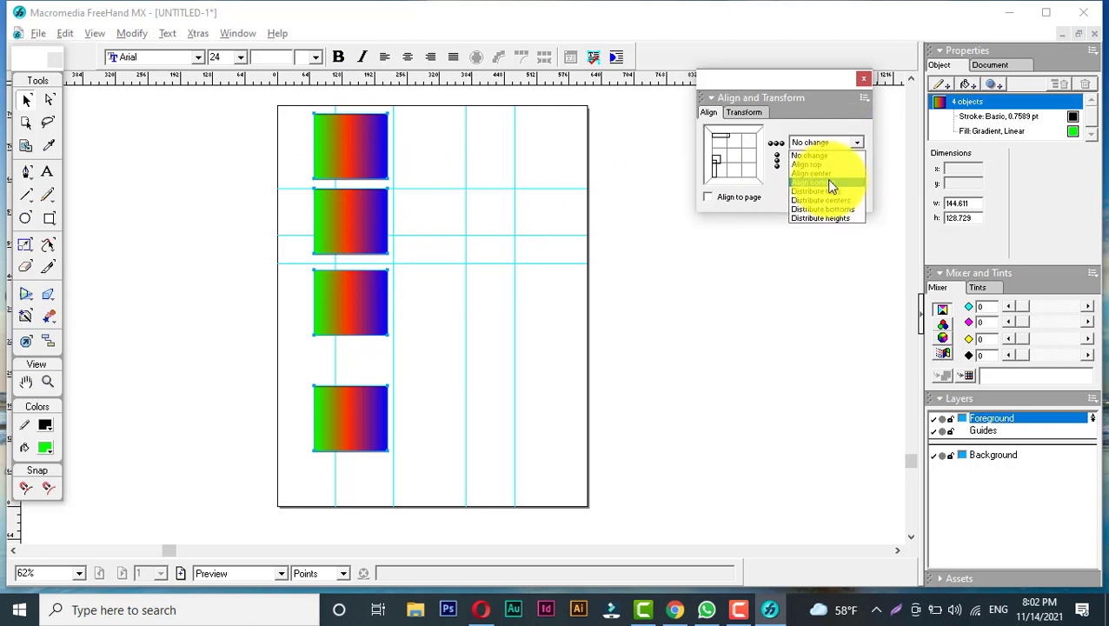
click(830, 192)
click(833, 163)
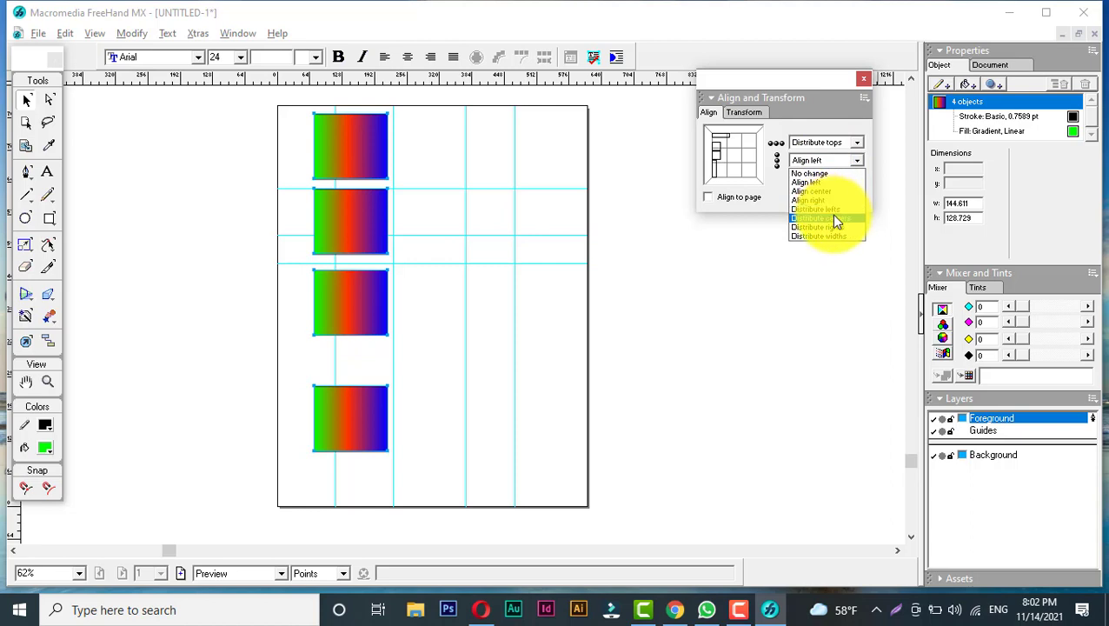
click(831, 217)
click(847, 163)
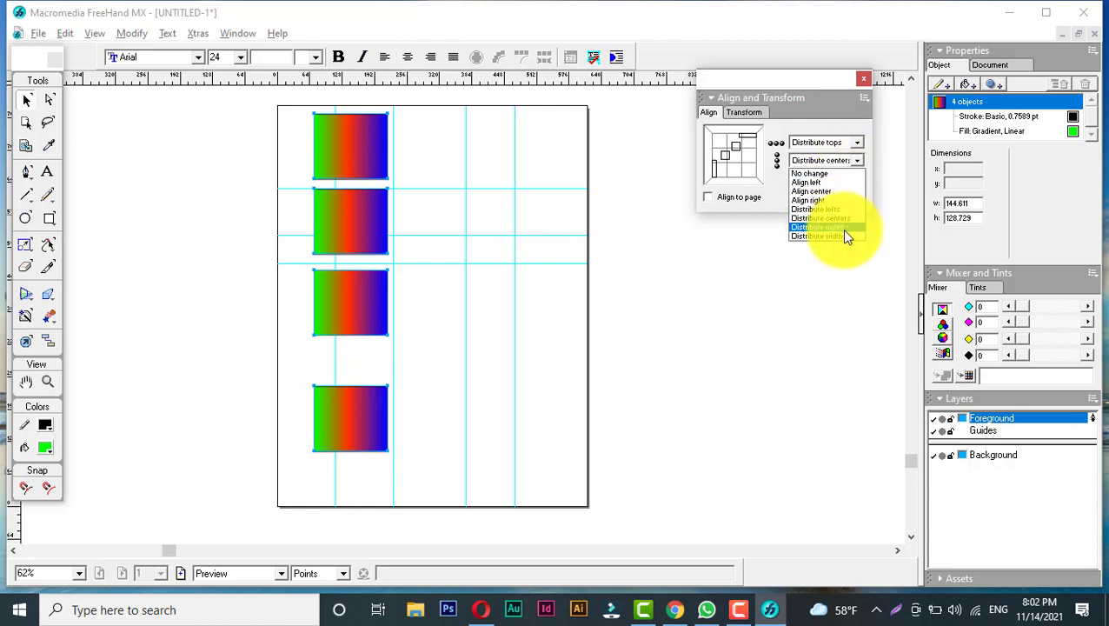
click(842, 227)
click(856, 159)
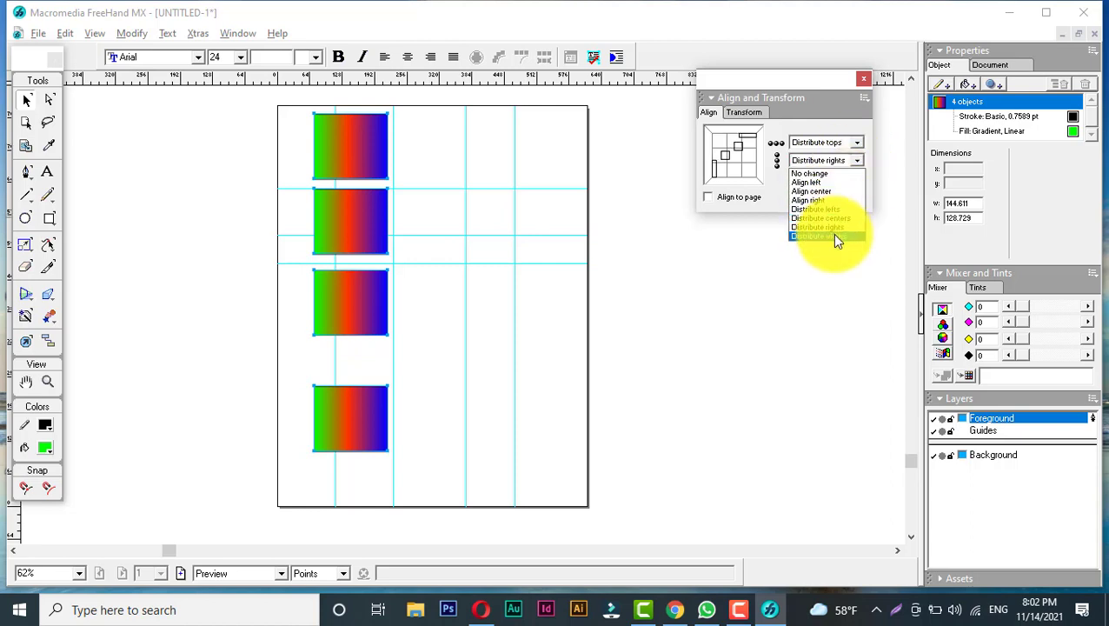
click(832, 233)
click(841, 146)
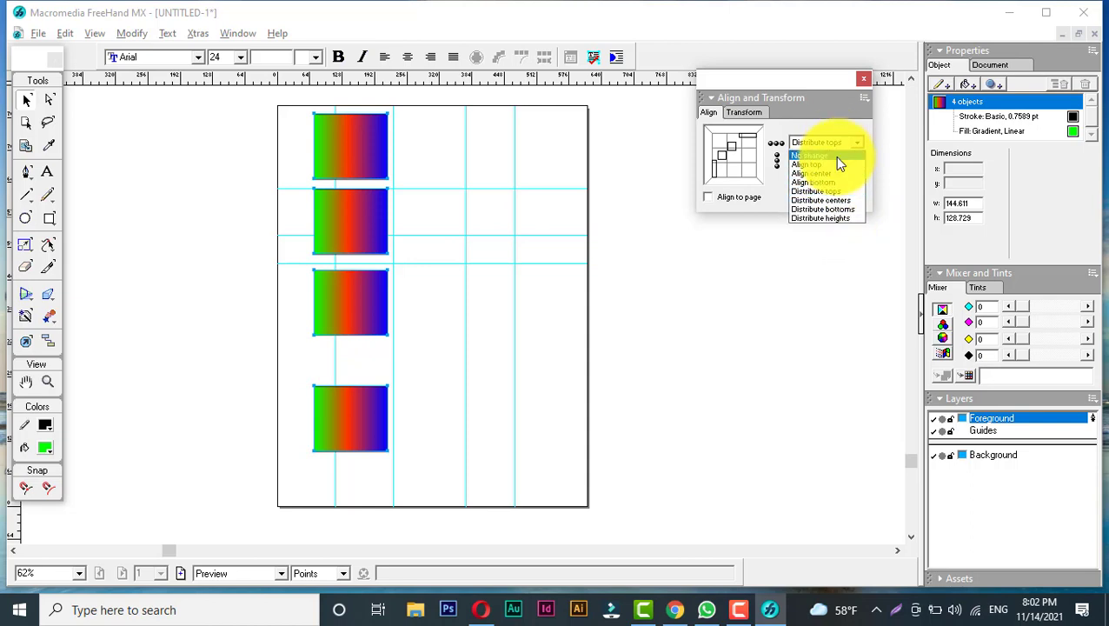
click(843, 217)
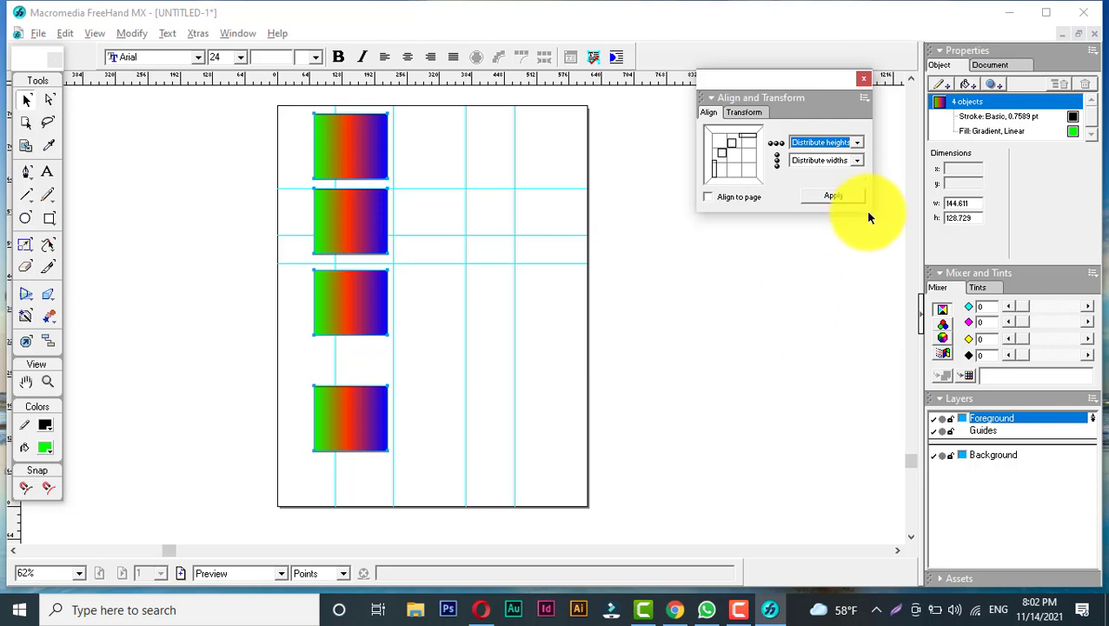
click(844, 200)
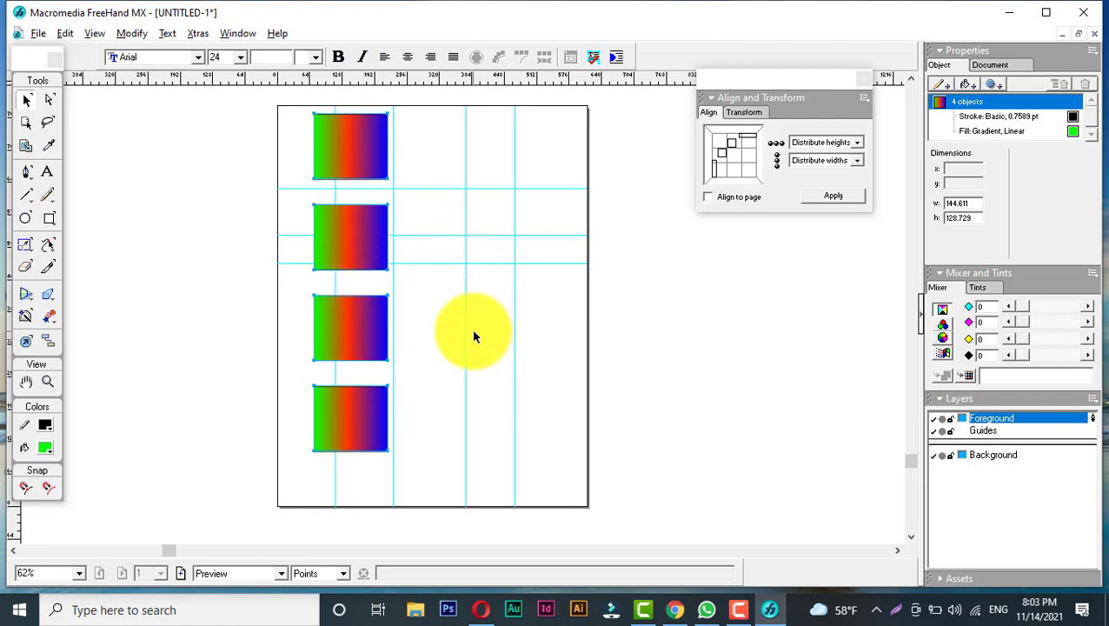
- Paste three copies of the rectangle and place them in the upper part of the middle and right columns
click(447, 337)
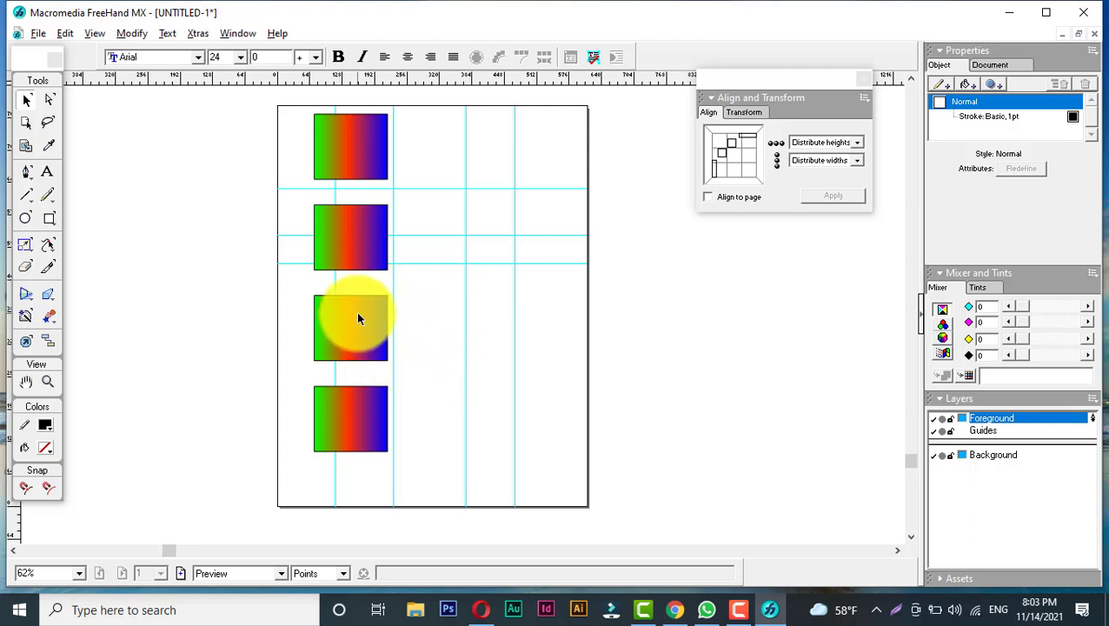
right_click(430, 306)
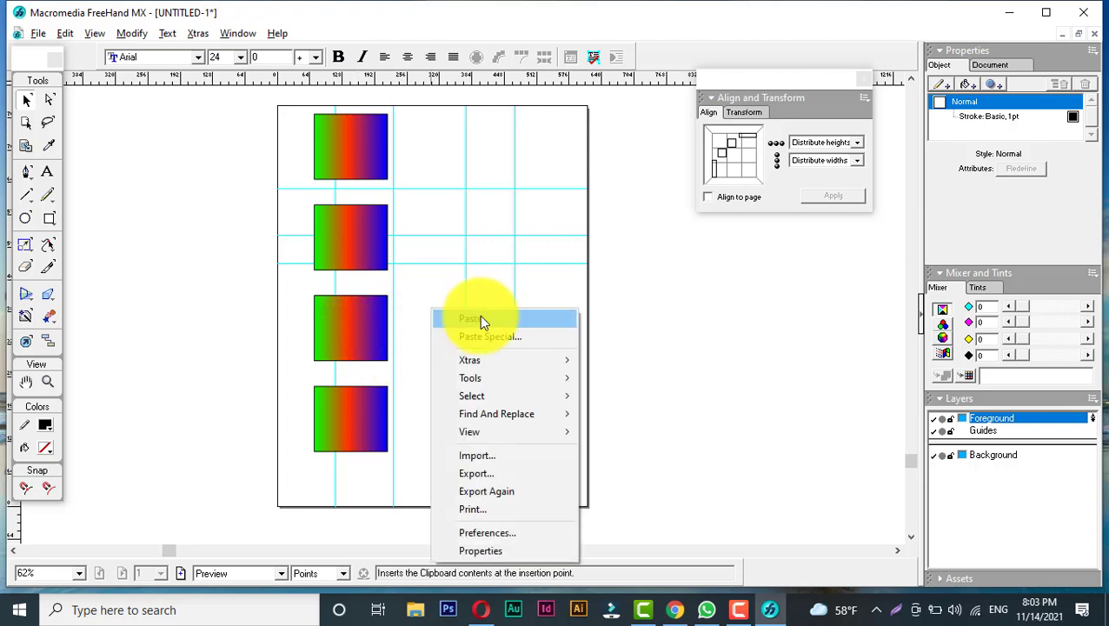
click(479, 314)
drag(458, 302, 438, 173)
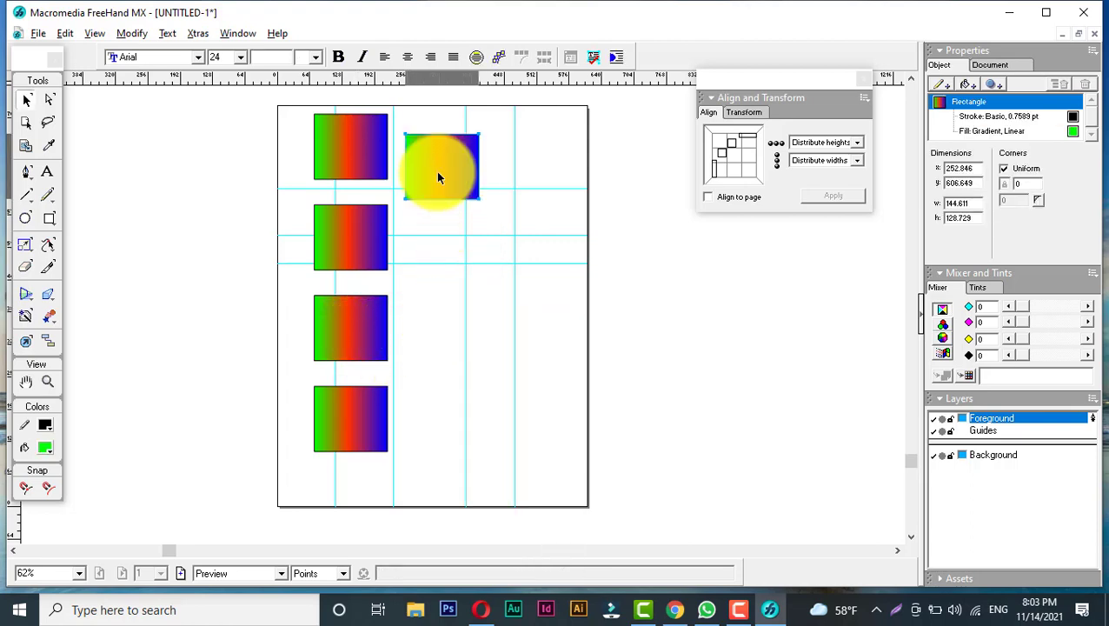
right_click(467, 293)
click(478, 302)
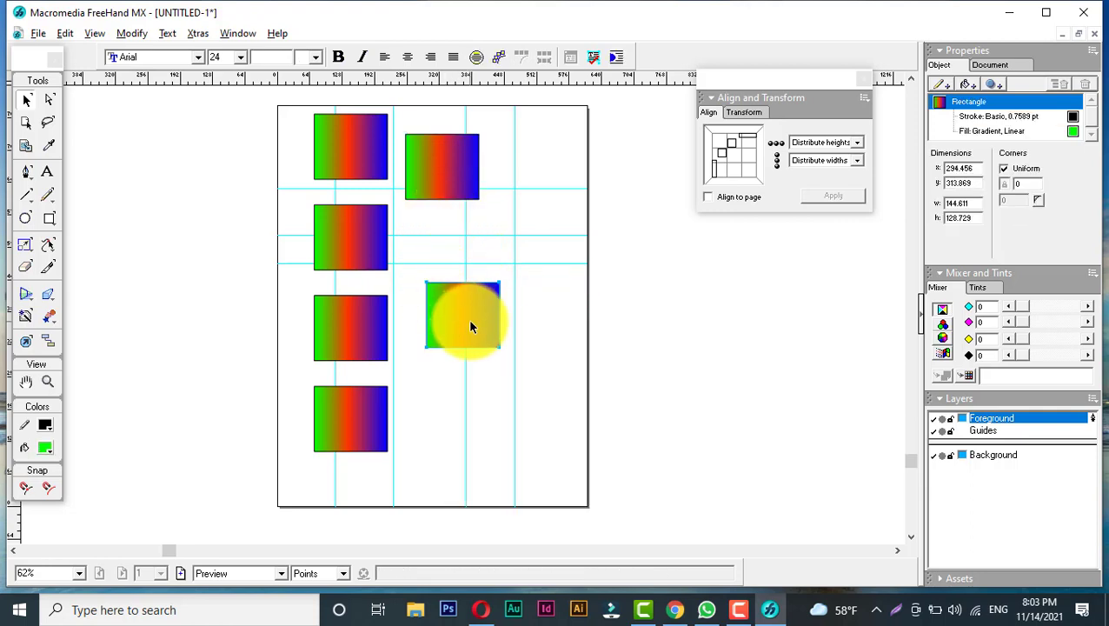
drag(476, 308, 544, 179)
right_click(502, 318)
click(511, 323)
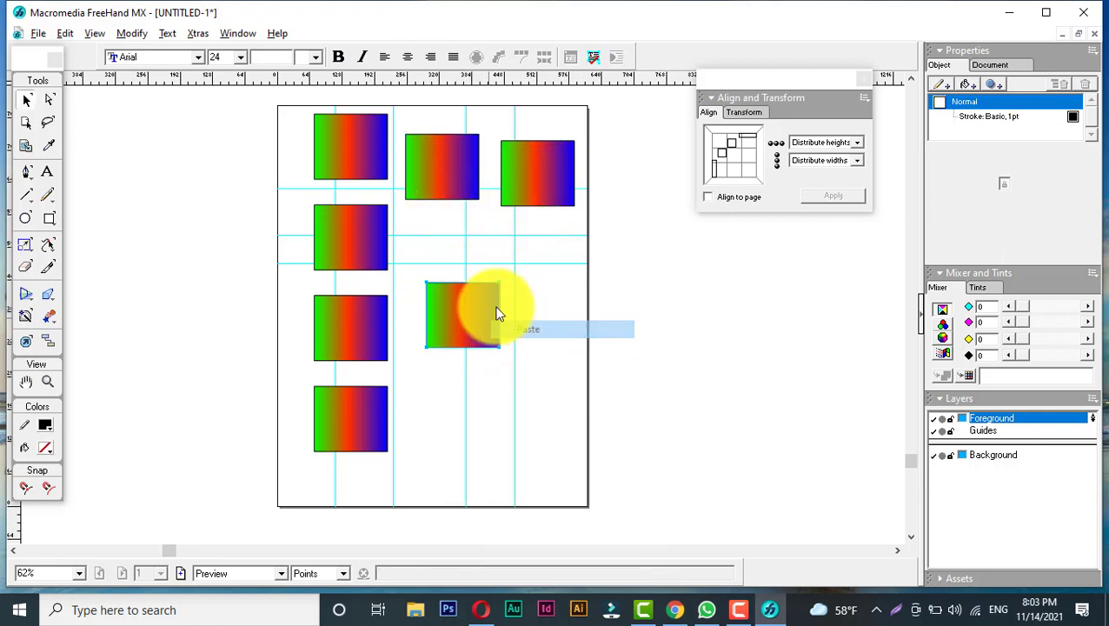
drag(457, 302, 440, 253)
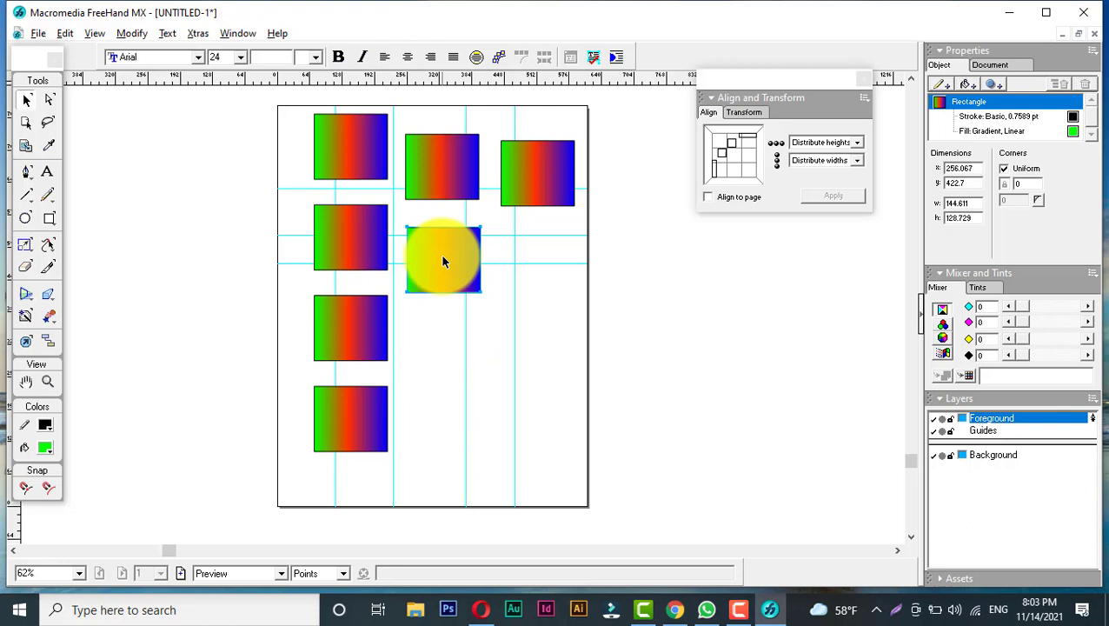
- Paste five more rectangle copies, filling the middle and right columns down to the page bottom
right_click(527, 296)
click(559, 310)
drag(463, 316, 547, 276)
right_click(449, 347)
click(492, 115)
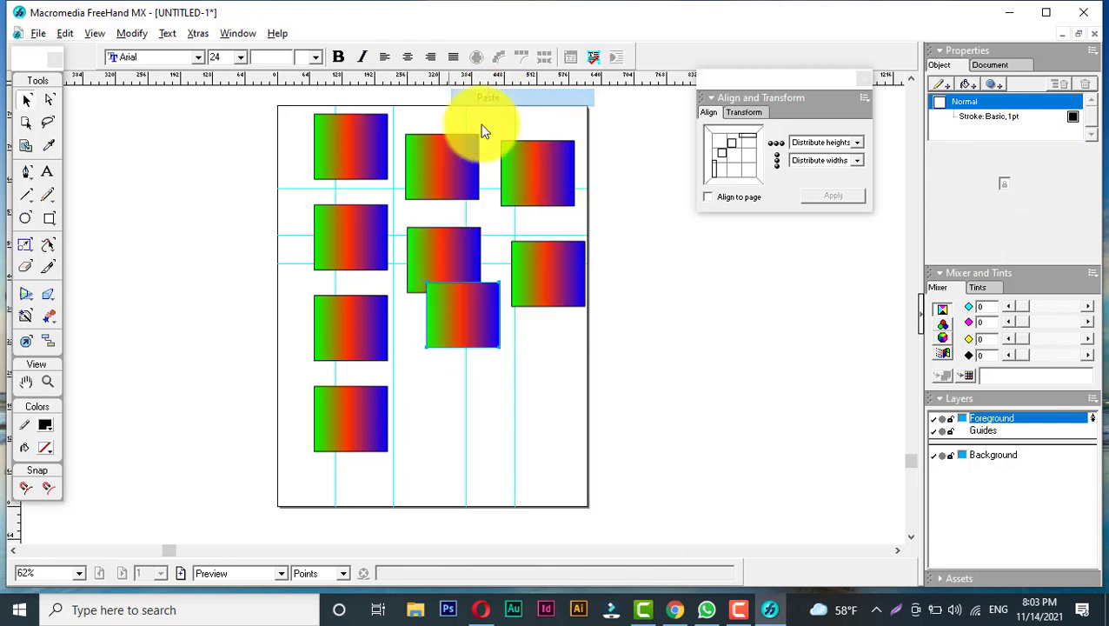
drag(455, 313, 467, 440)
right_click(540, 367)
click(582, 130)
right_click(561, 398)
click(604, 153)
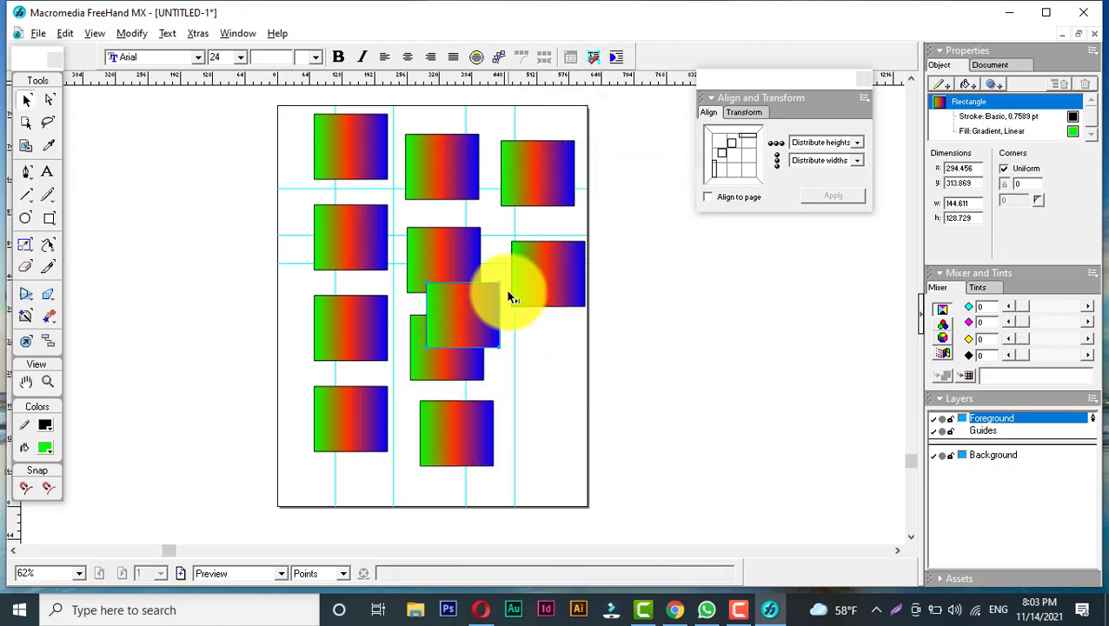
drag(478, 314, 554, 351)
right_click(551, 427)
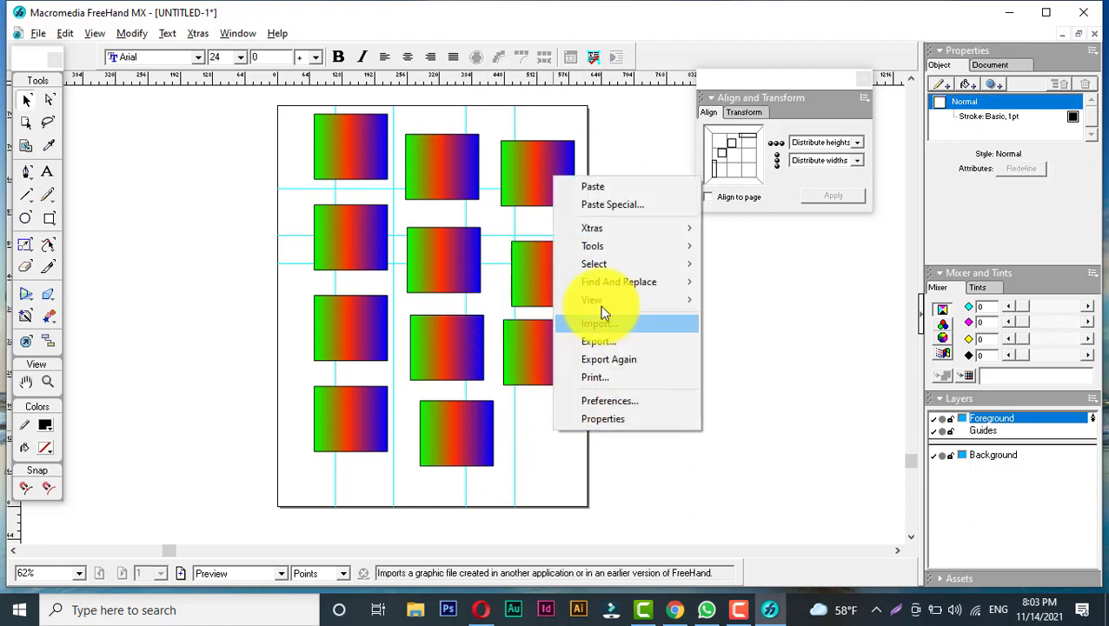
click(595, 188)
drag(486, 335, 557, 438)
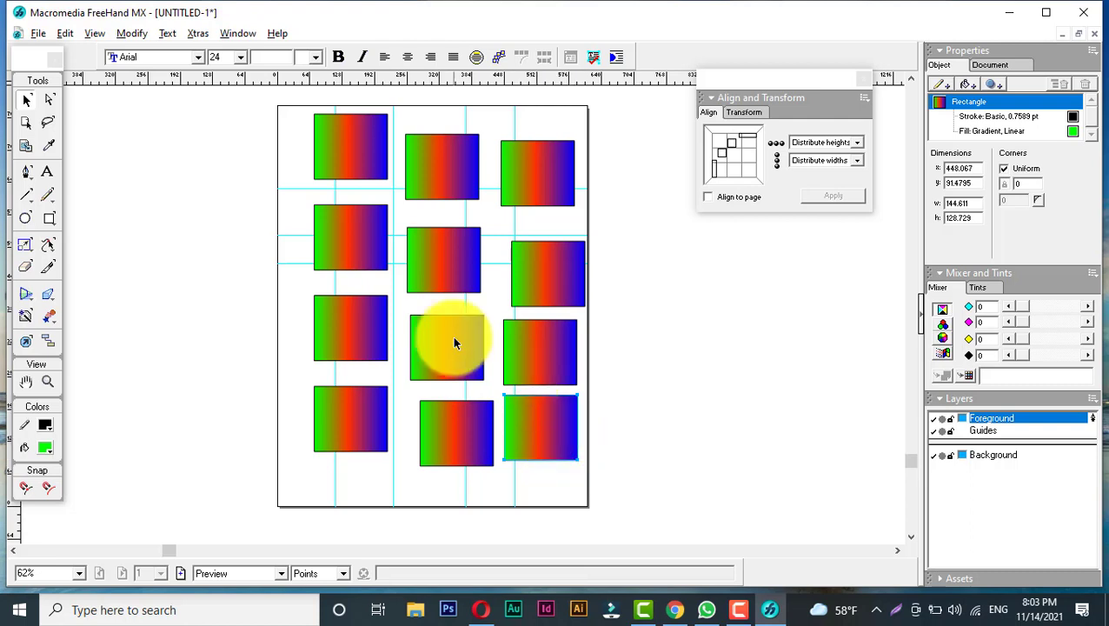
- Align the middle column's four rectangles left, distribute their centres vertically, and group them
drag(306, 108, 597, 479)
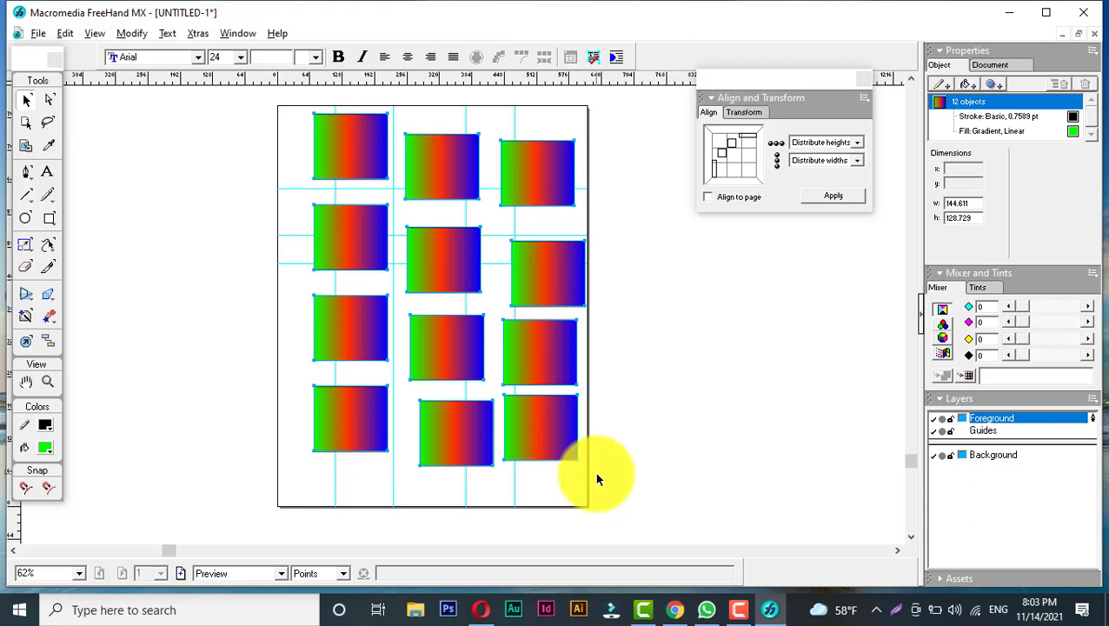
click(693, 304)
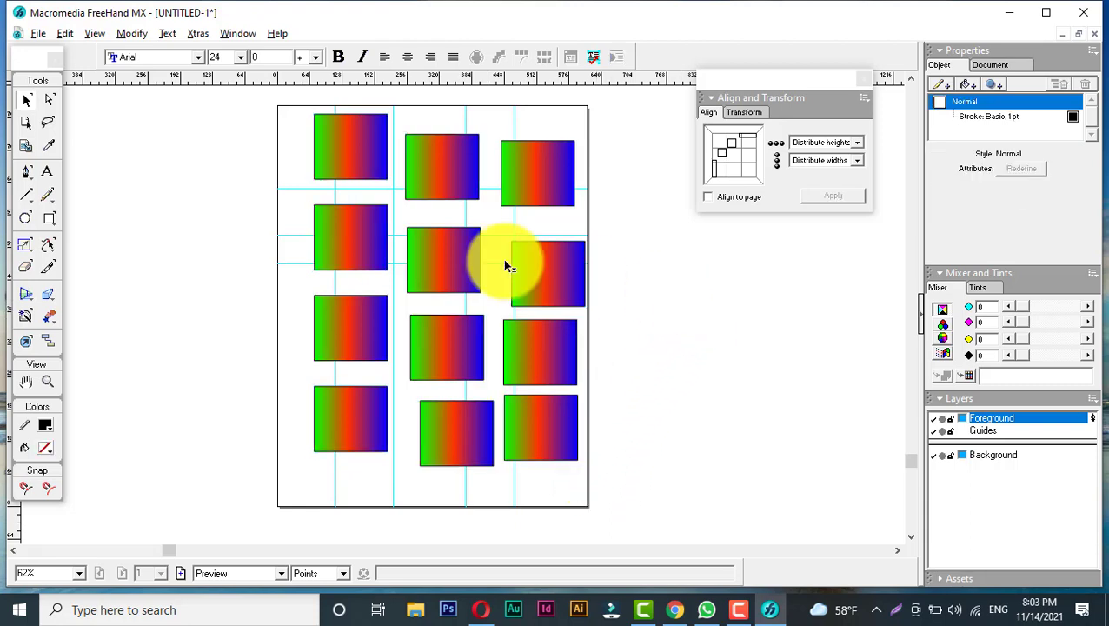
drag(396, 117, 441, 344)
drag(400, 127, 493, 477)
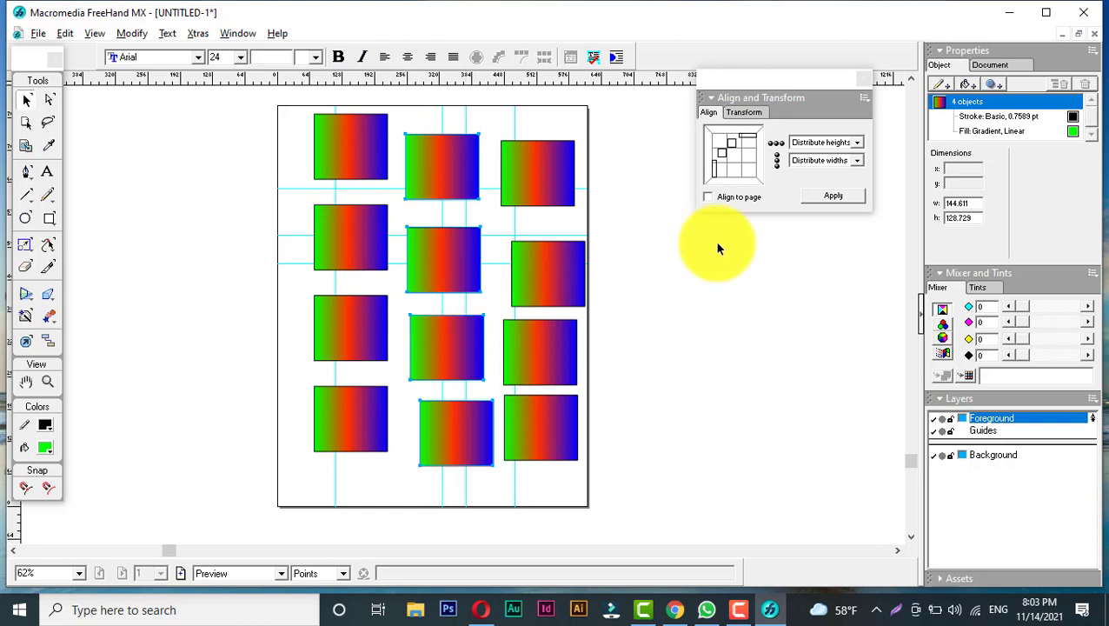
click(827, 142)
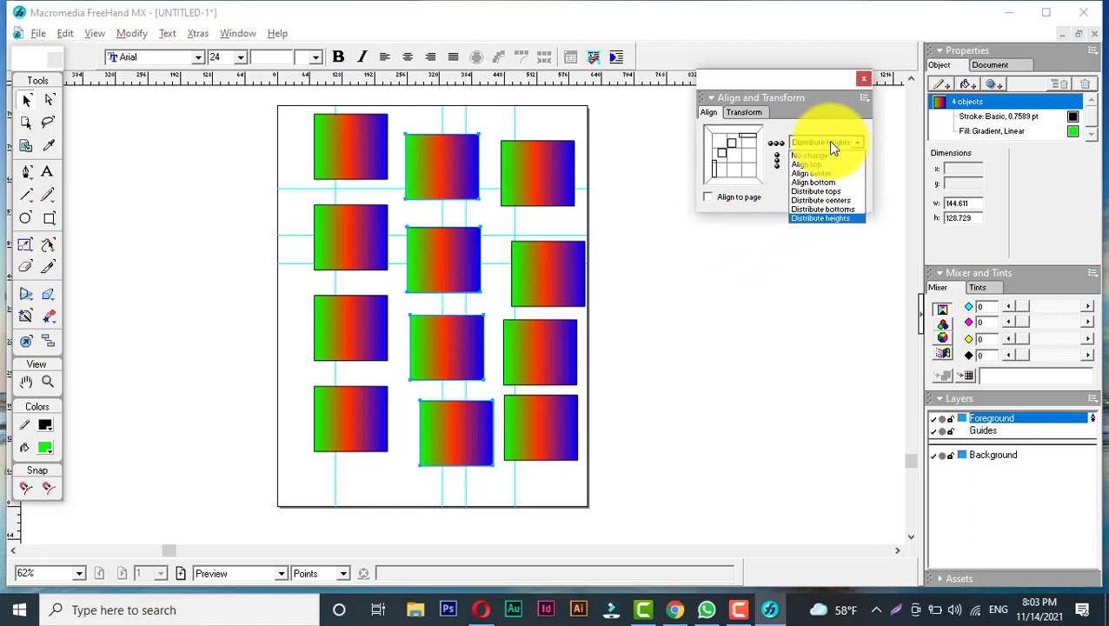
click(830, 200)
click(830, 162)
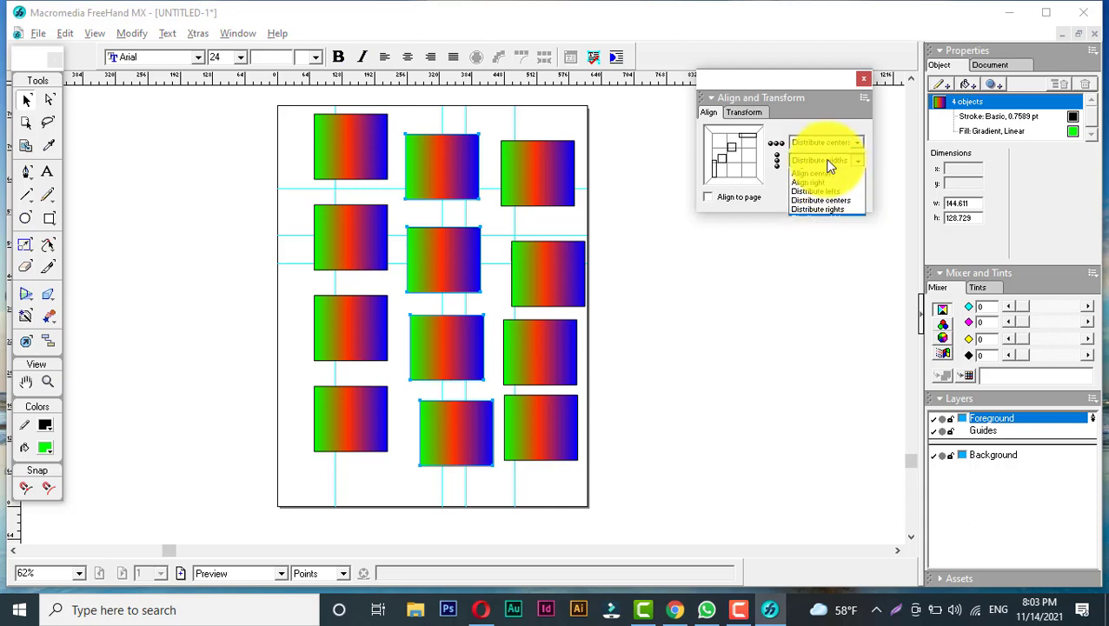
click(828, 199)
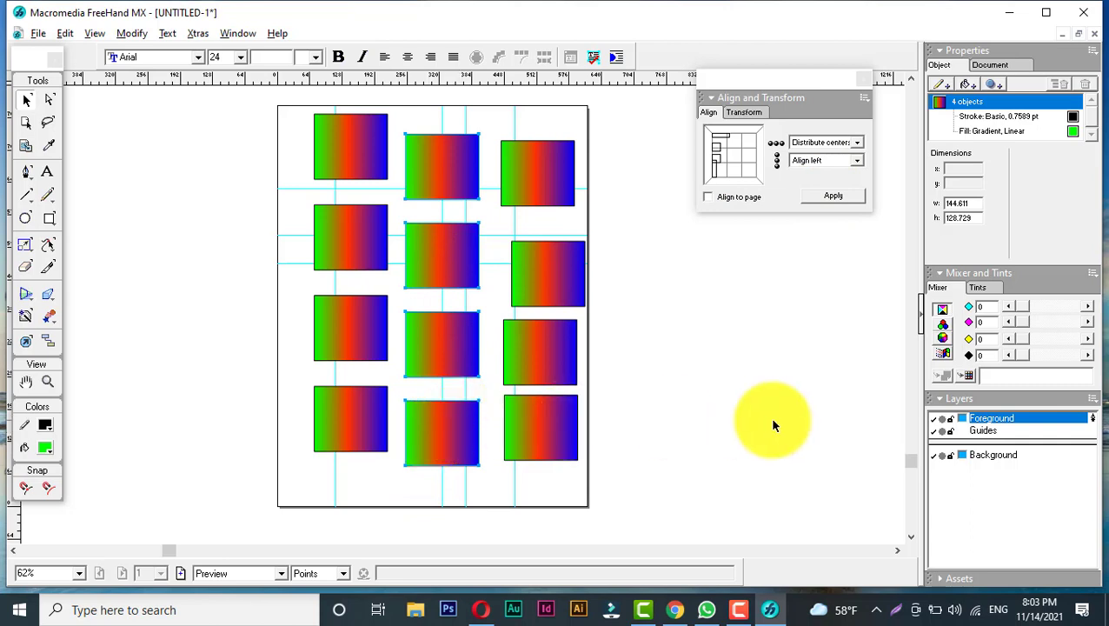
key(ctrl+g)
- Apply the same alignment to the right column's rectangles and group them; group the left column's rectangles too
drag(493, 128, 615, 493)
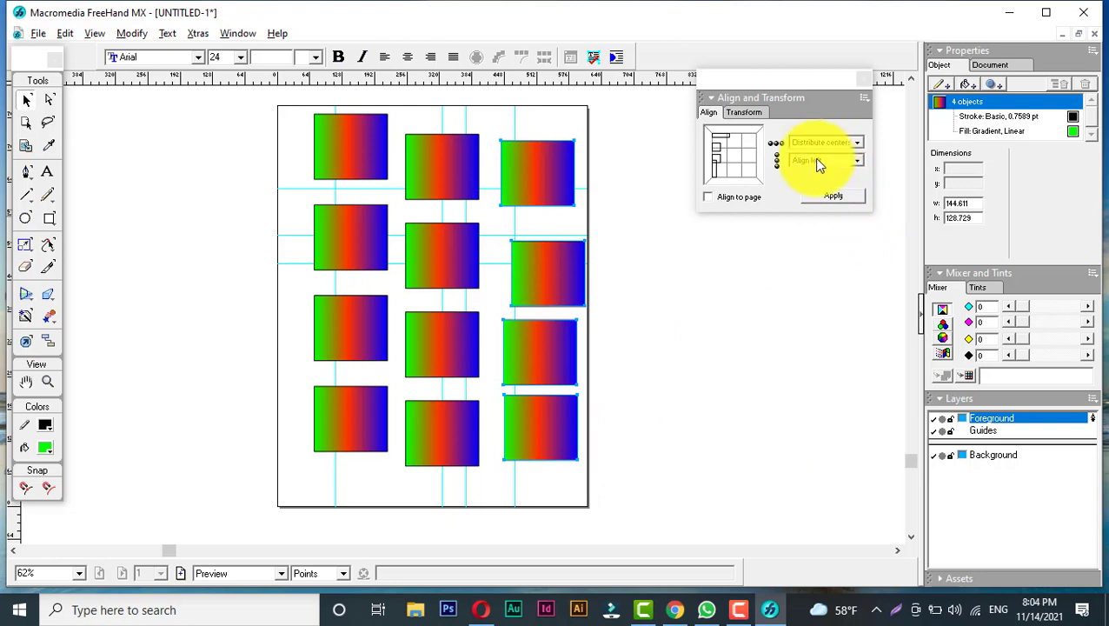
click(833, 196)
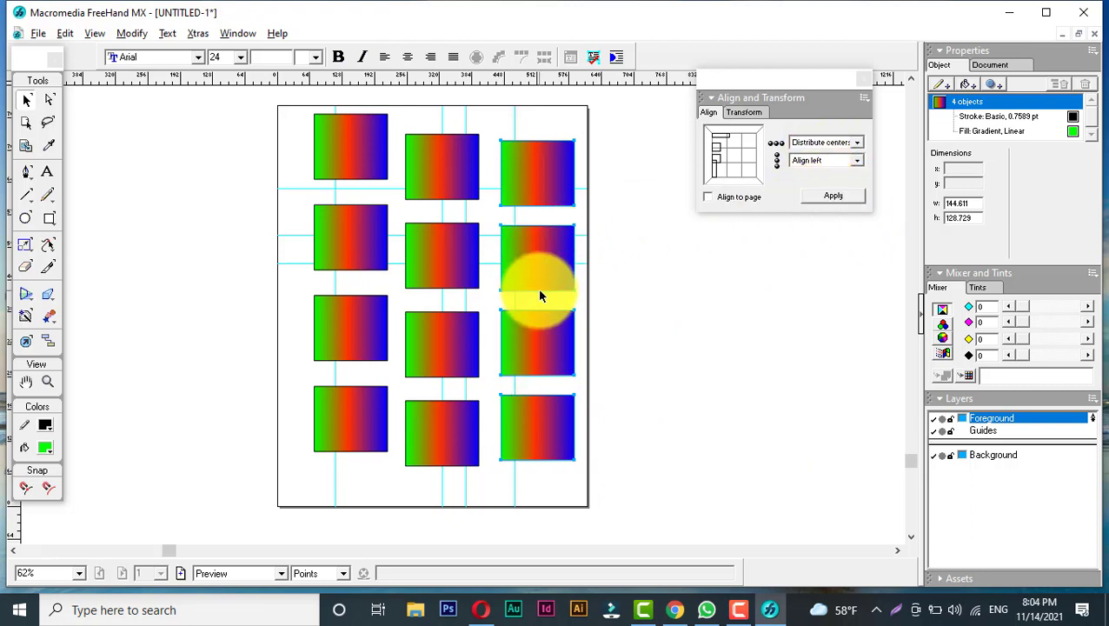
key(ctrl+g)
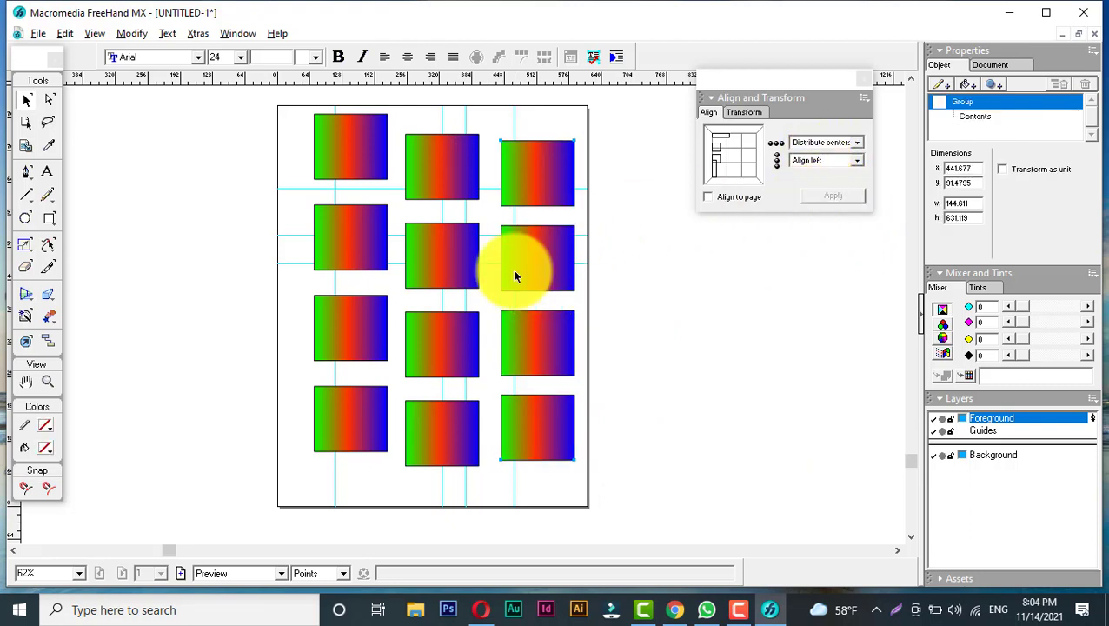
drag(304, 105, 391, 463)
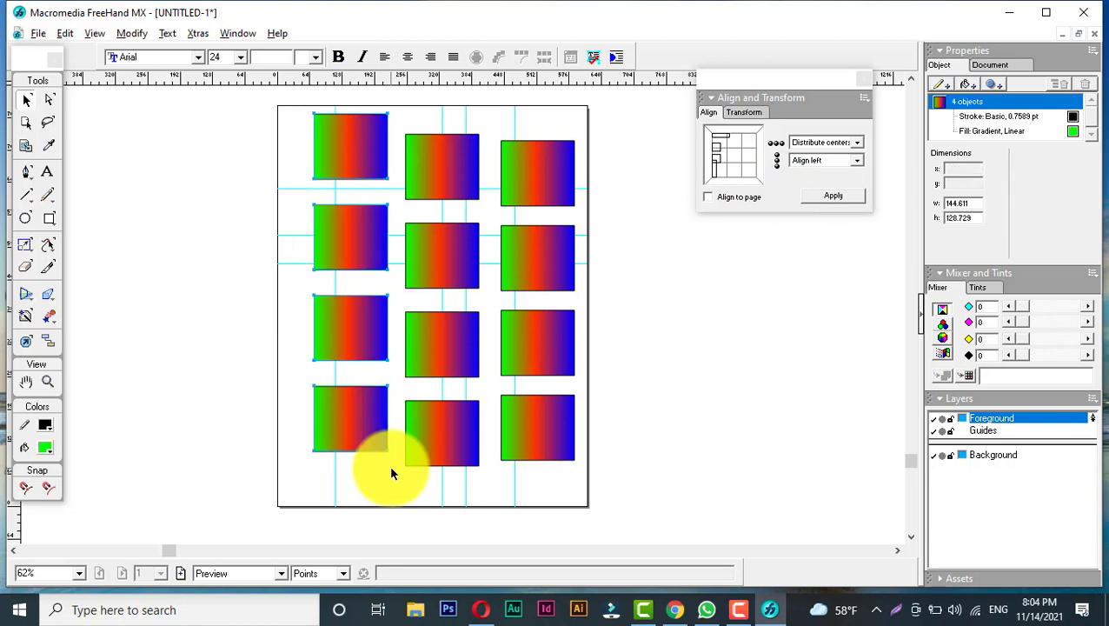
key(ctrl+g)
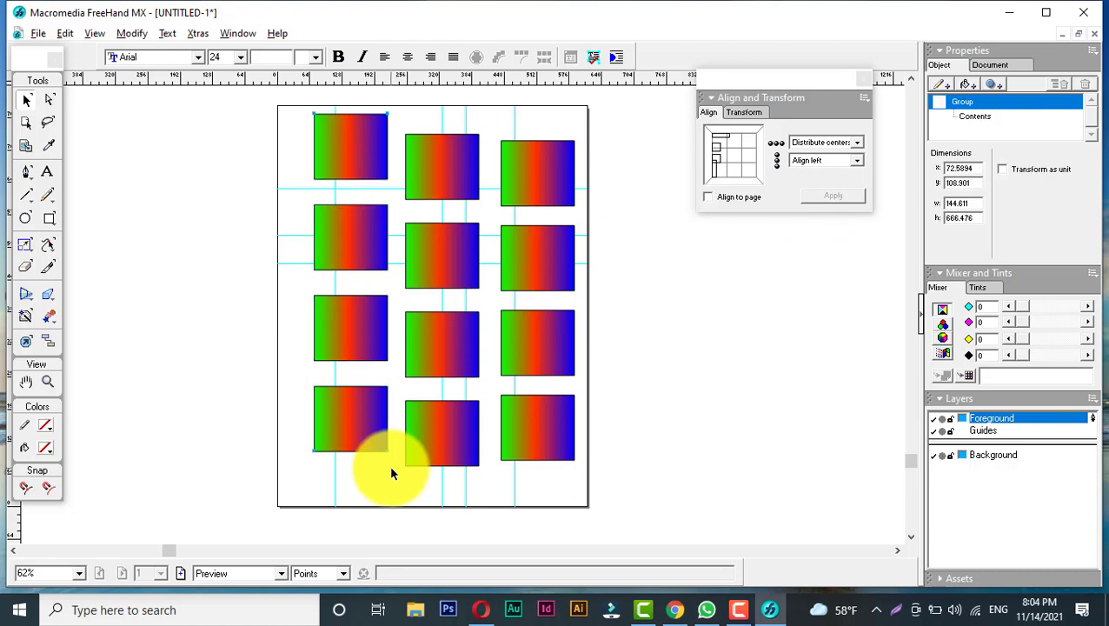
- Try centring the three column groups vertically on the page with Align to page and Align center
drag(300, 105, 611, 477)
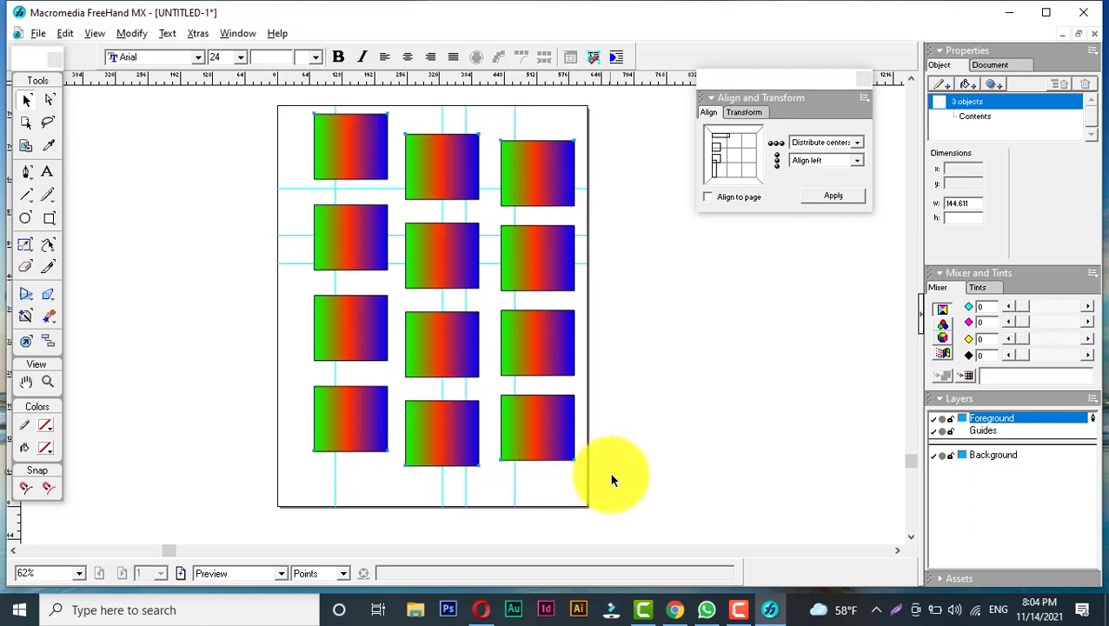
click(713, 197)
click(830, 143)
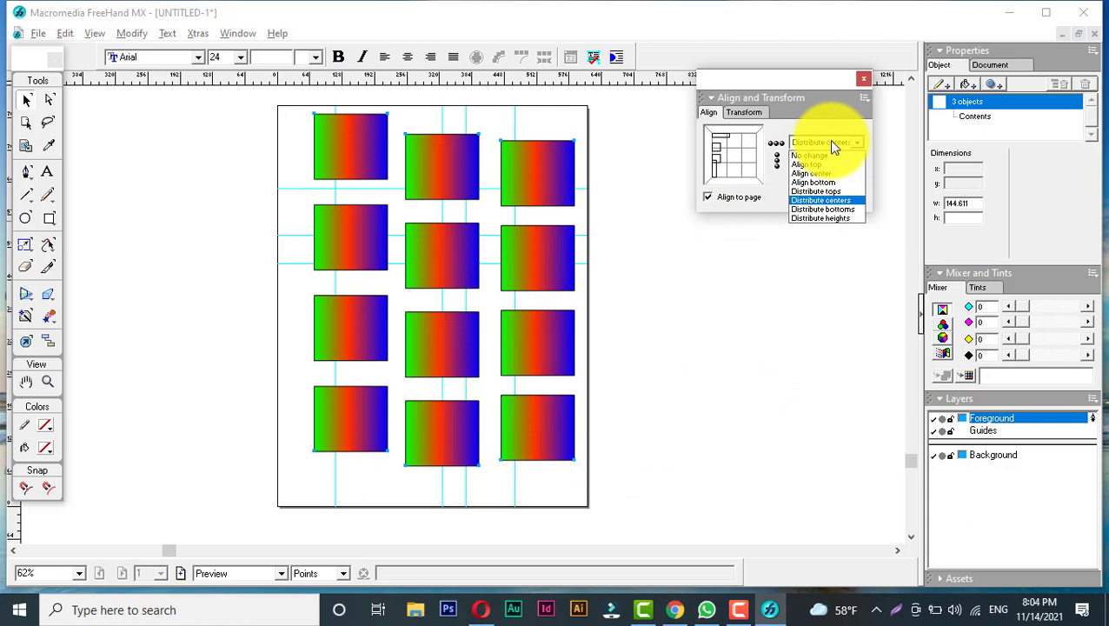
click(831, 171)
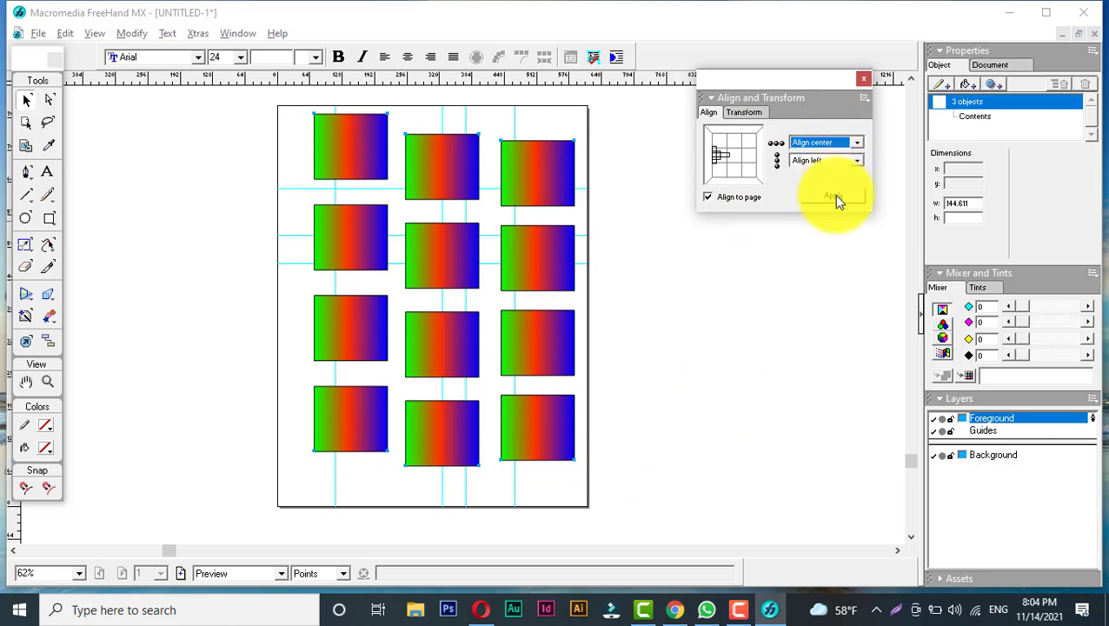
click(834, 196)
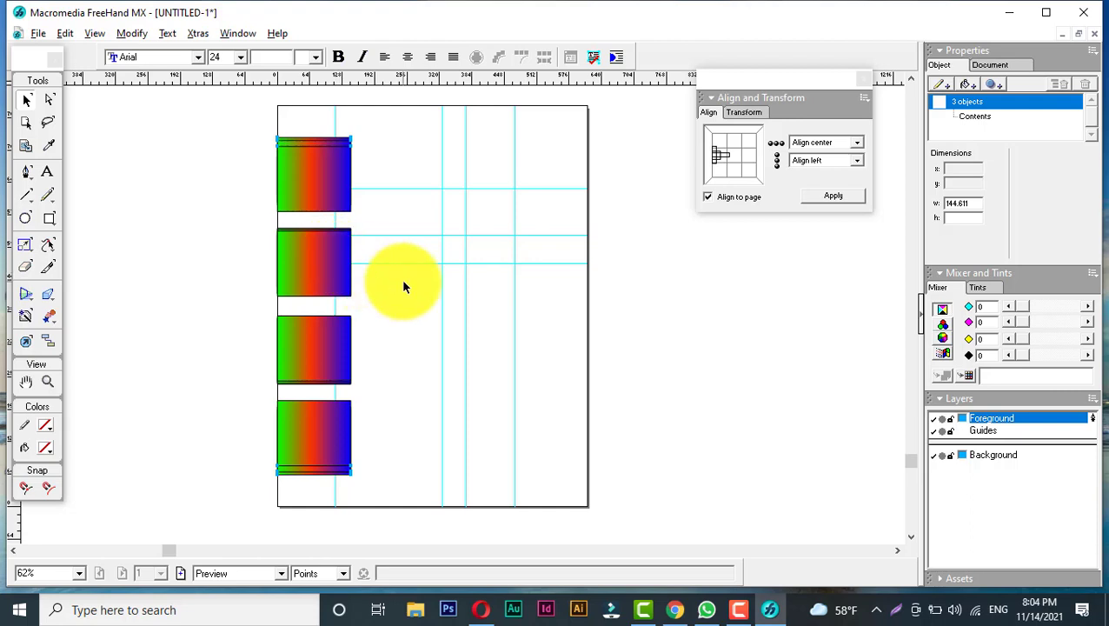
key(ctrl+z)
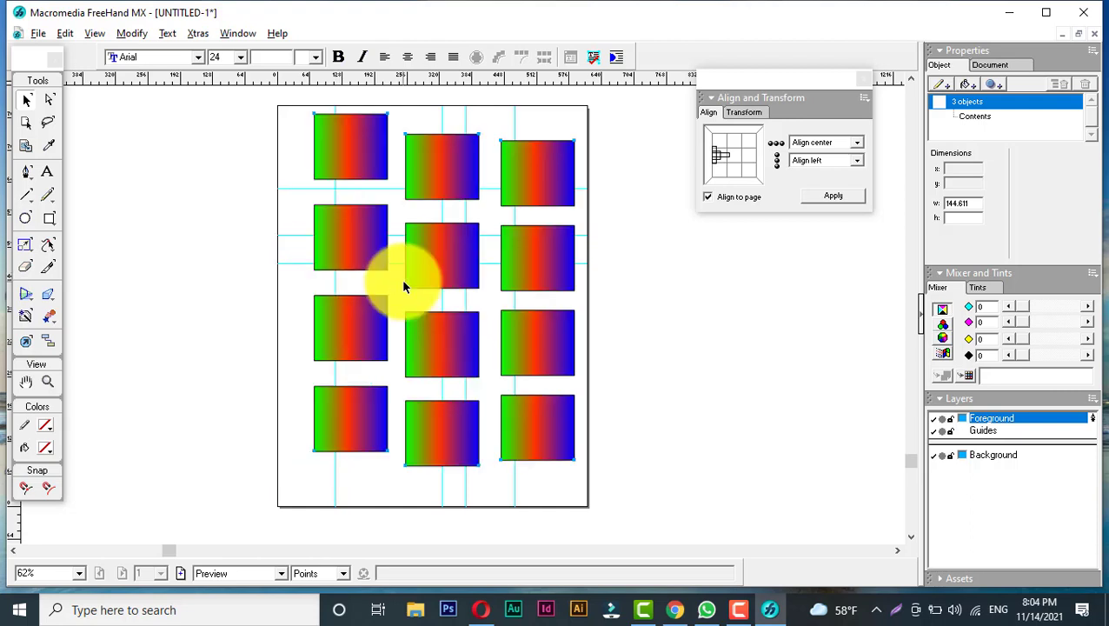
- Try centring the three groups both vertically and horizontally on the page
click(815, 162)
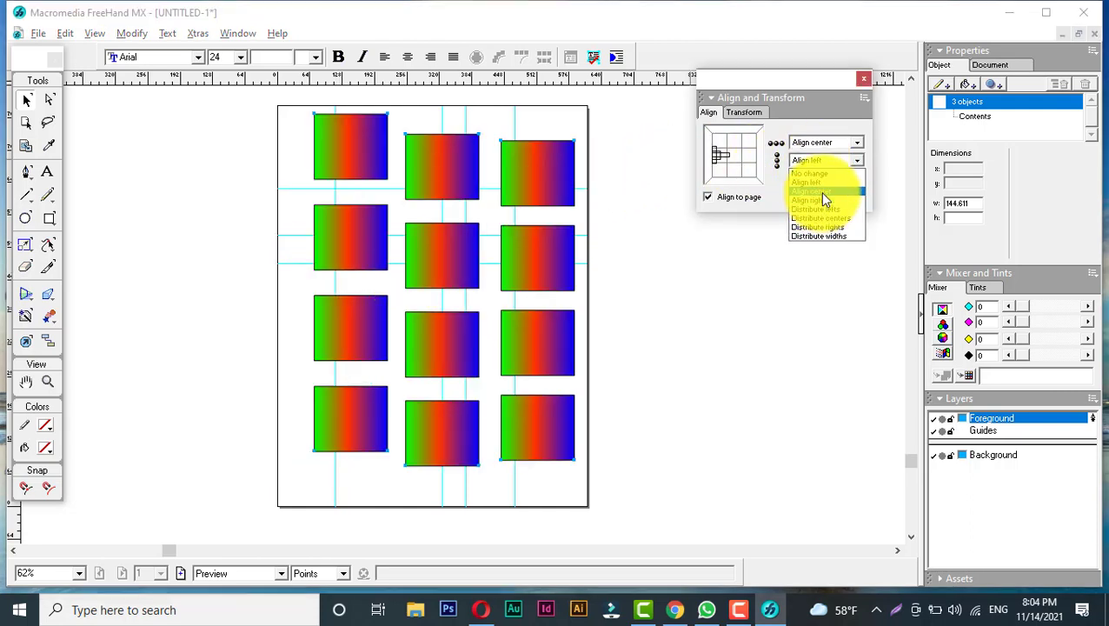
click(820, 191)
click(831, 197)
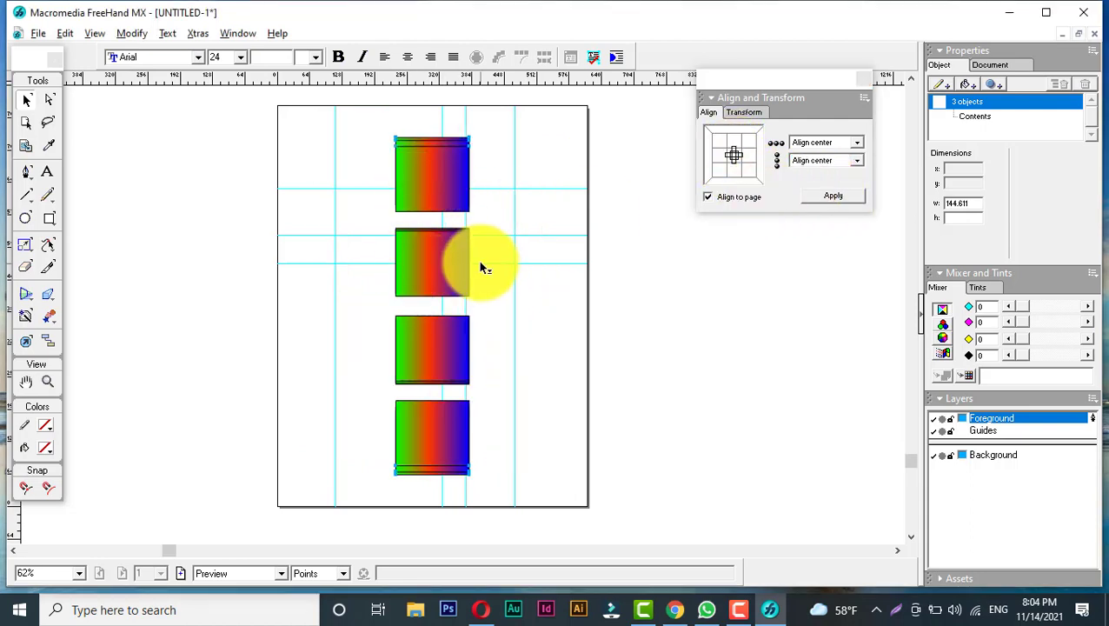
key(ctrl+z)
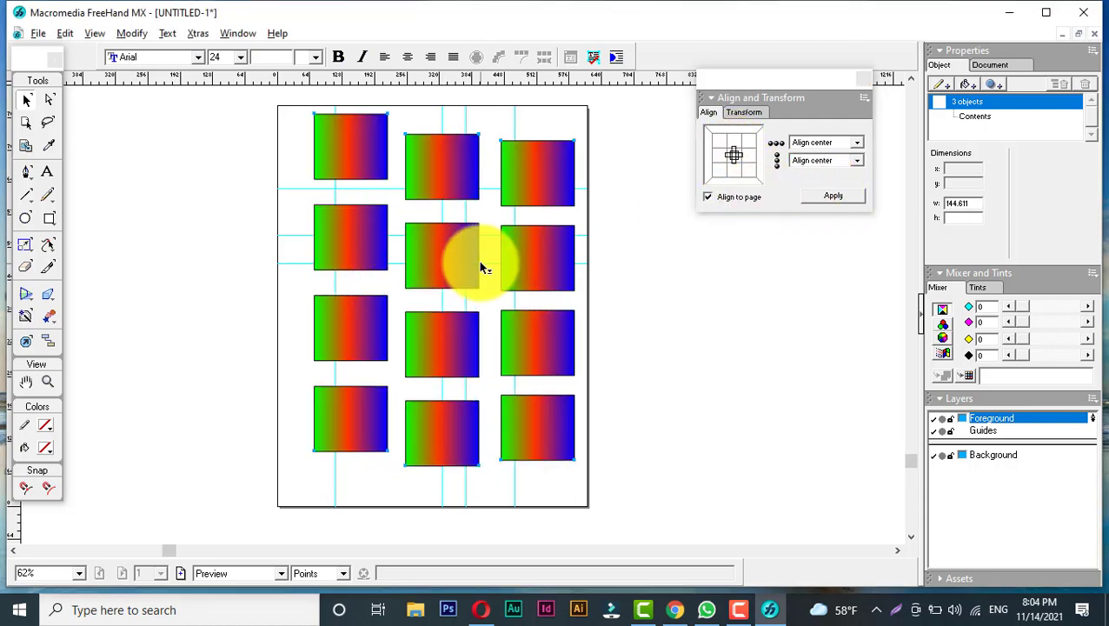
- Try aligning the three groups to the page bottom with horizontal centring
click(820, 163)
click(820, 163)
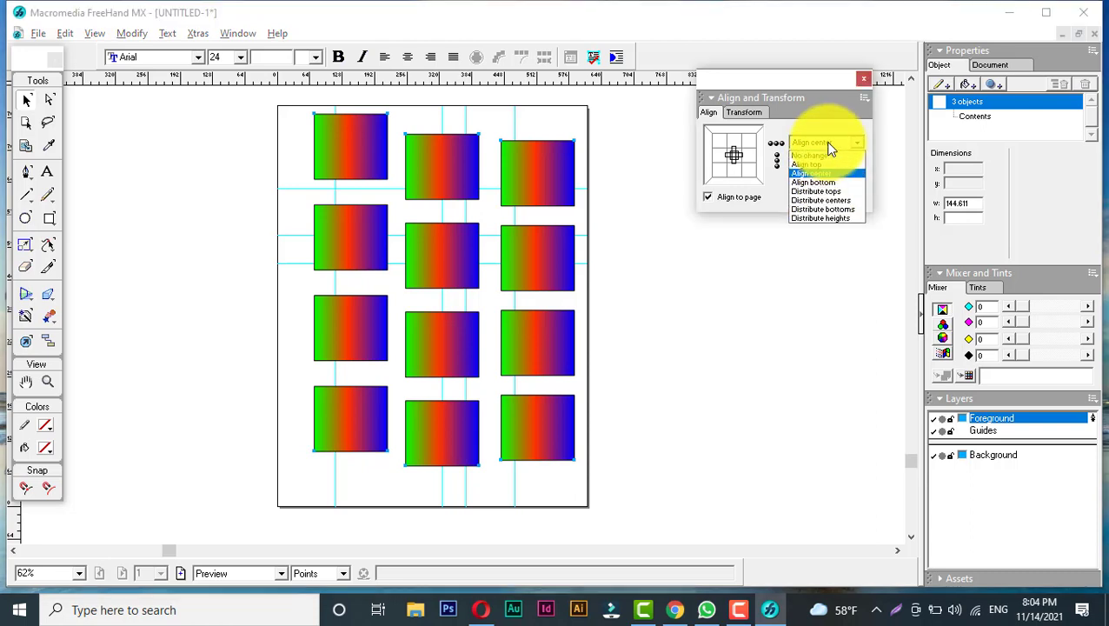
click(828, 183)
click(832, 196)
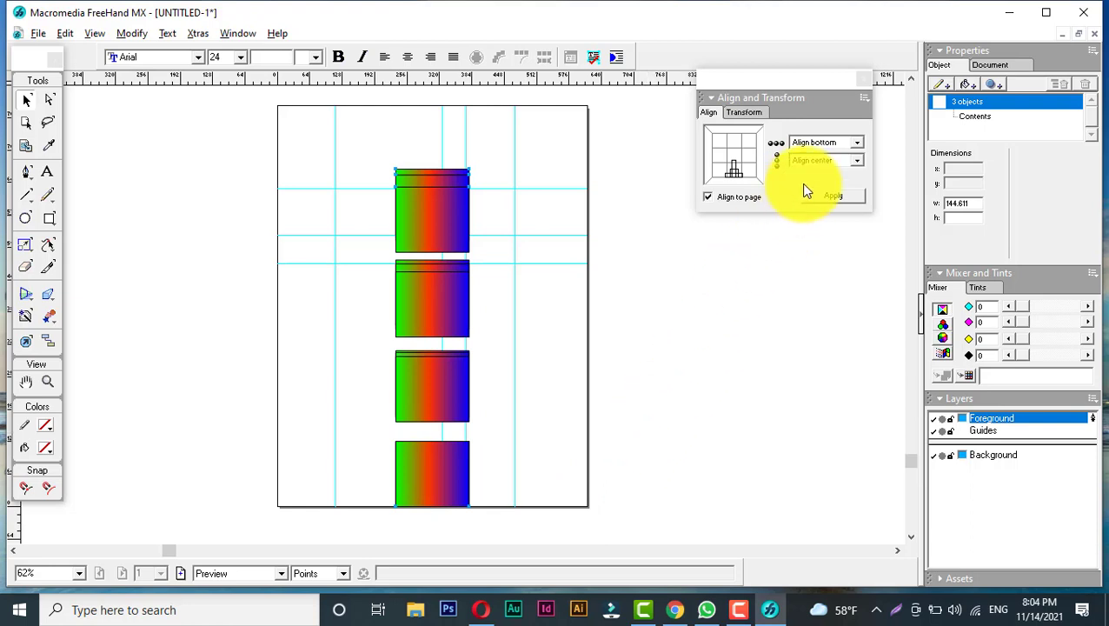
key(ctrl+z)
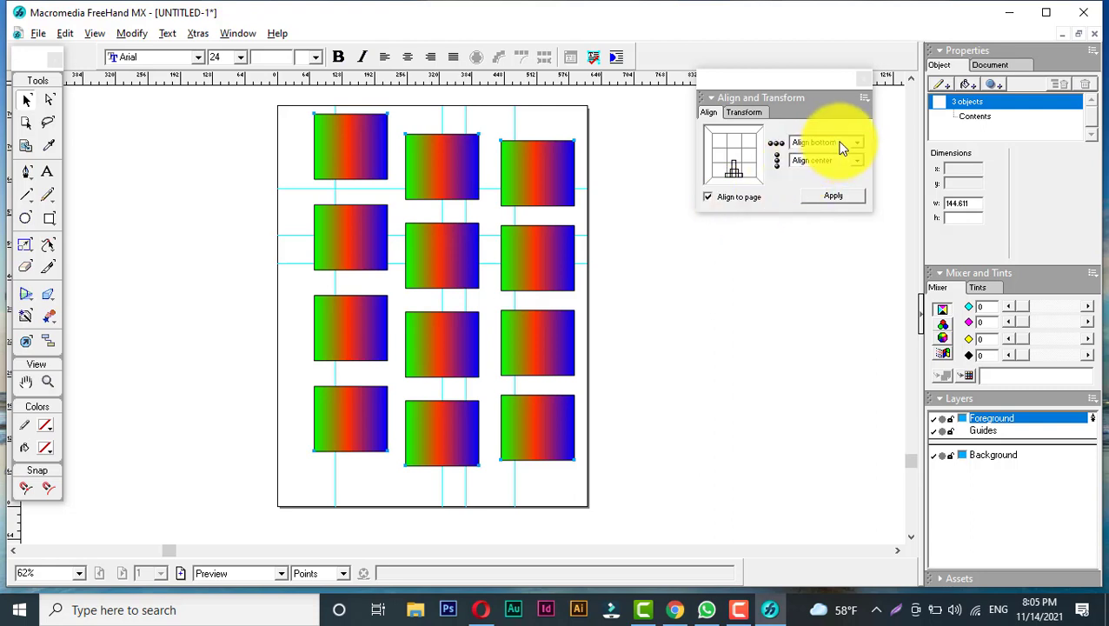
- Turn off Align to page and try aligning the groups' bottoms with horizontal Align center
click(737, 197)
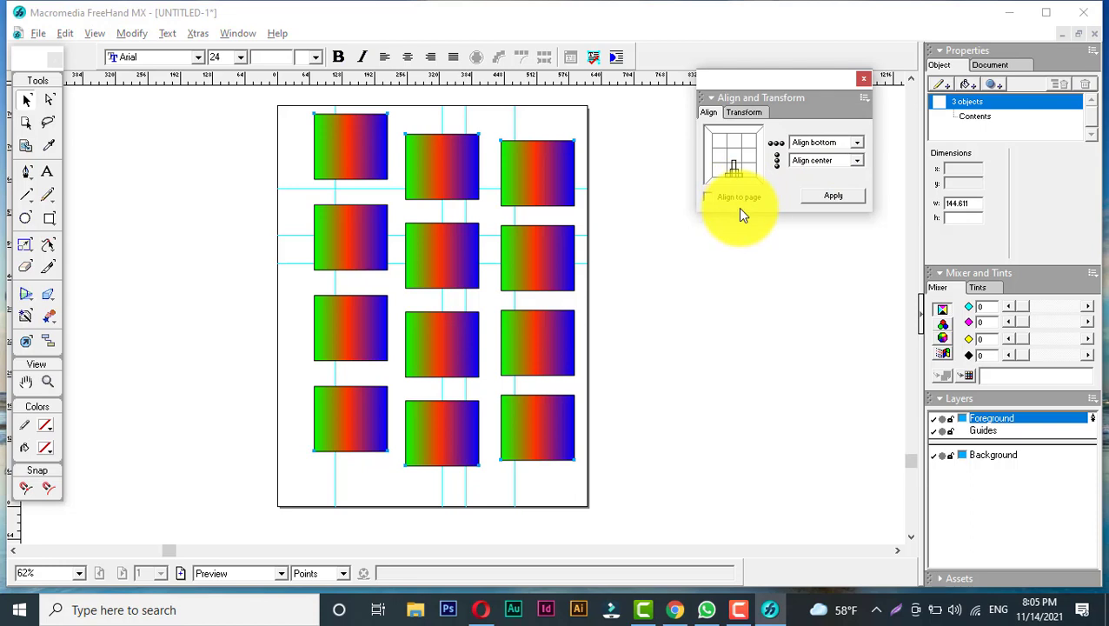
click(821, 160)
click(820, 161)
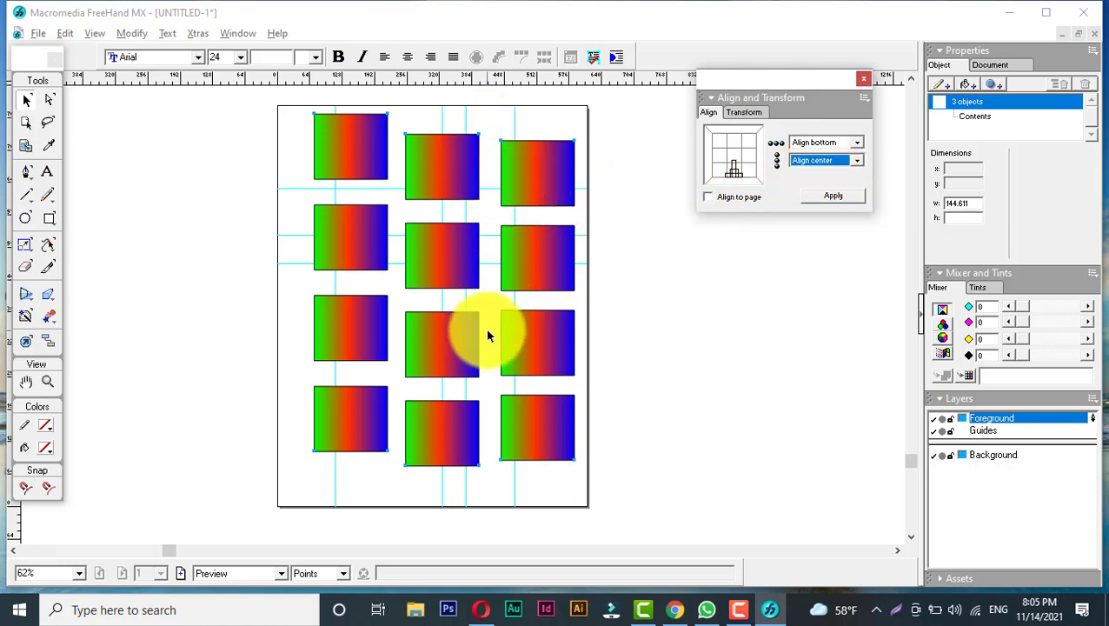
click(830, 195)
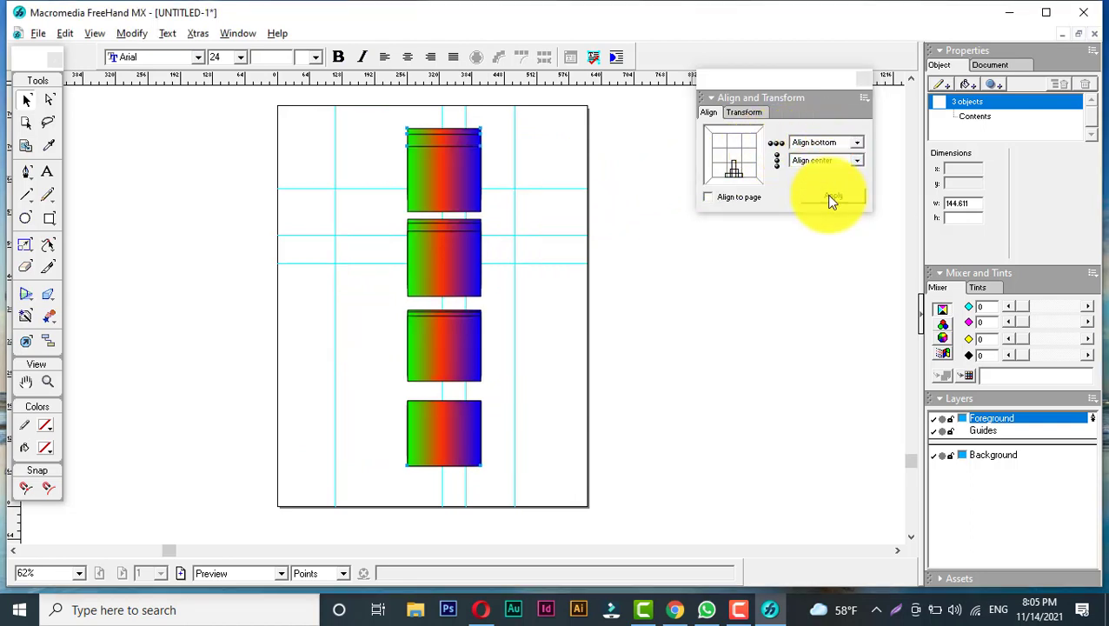
key(ctrl+z)
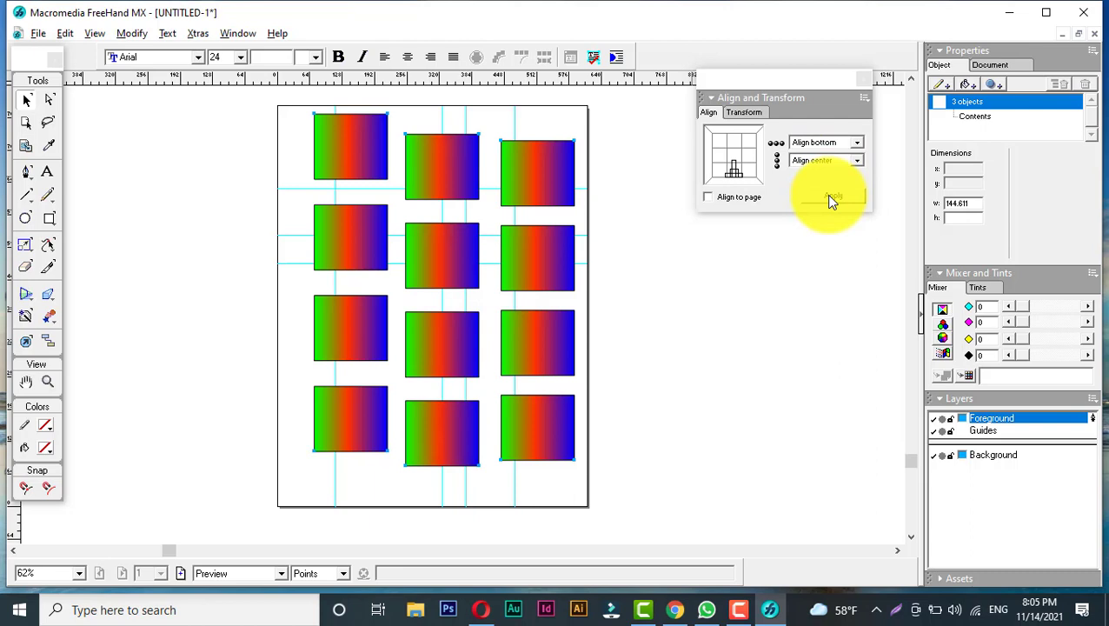
- Align the three groups' bottoms with no horizontal change
click(817, 161)
click(818, 171)
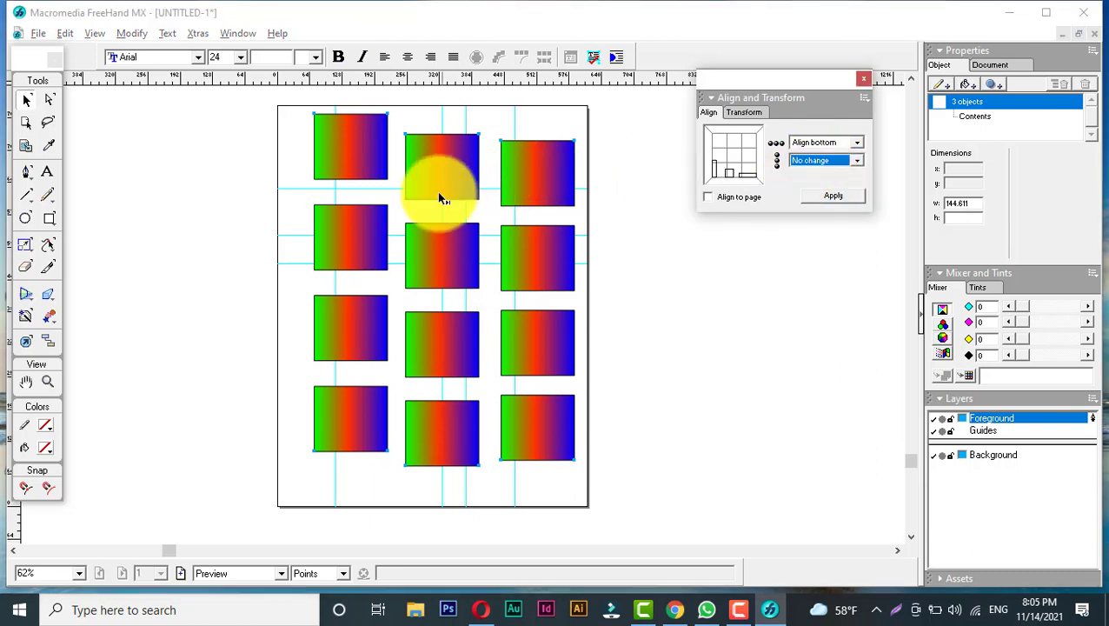
click(831, 195)
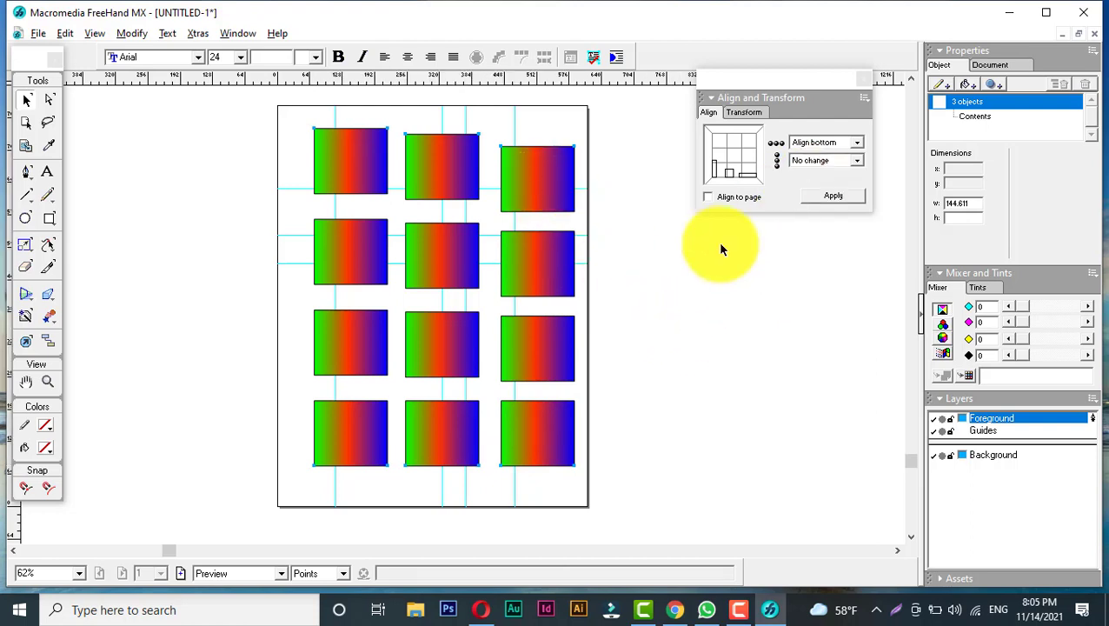
click(665, 370)
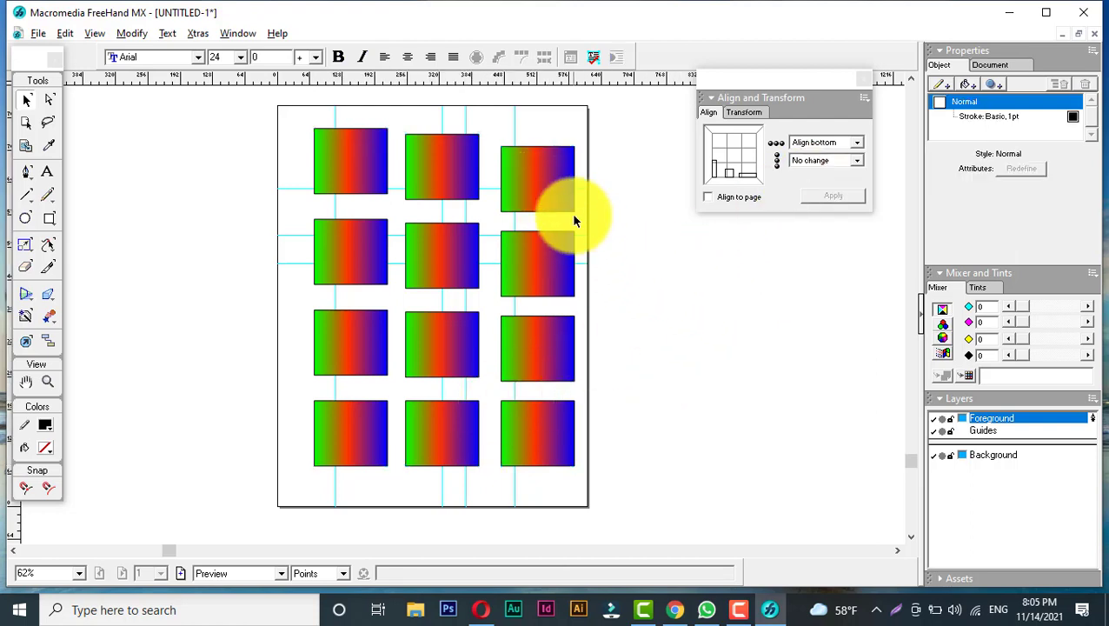
mouse_move(539, 190)
mouse_down()
mouse_move(639, 199)
mouse_move(538, 179)
mouse_up()
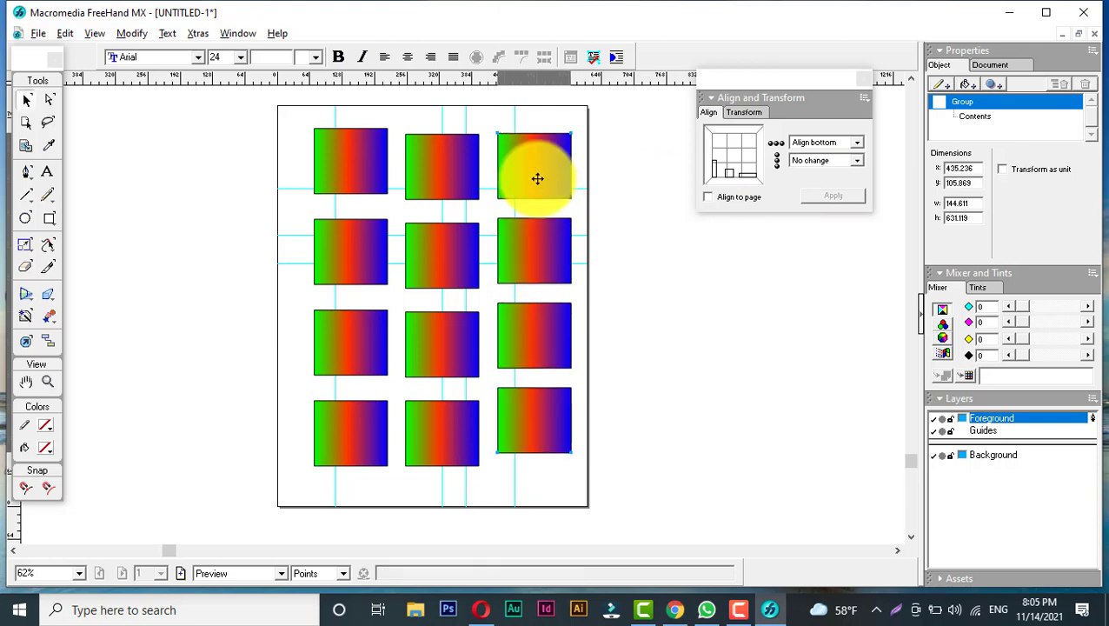
key(ctrl+z)
key(ctrl+z)
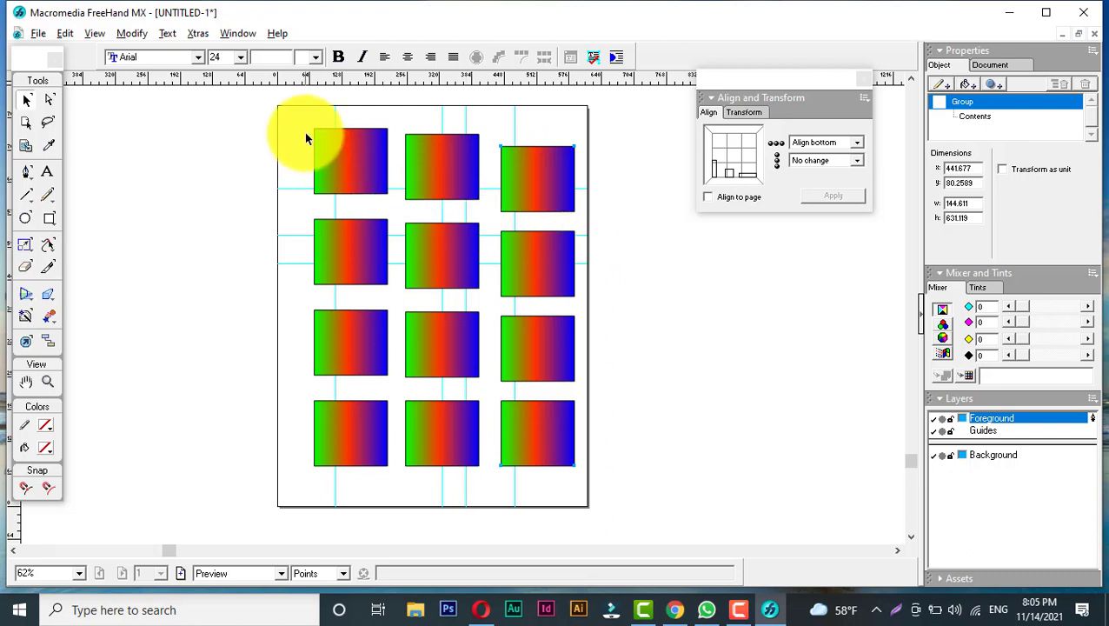
- Align the tops of the three column groups with no horizontal change
drag(298, 116, 604, 483)
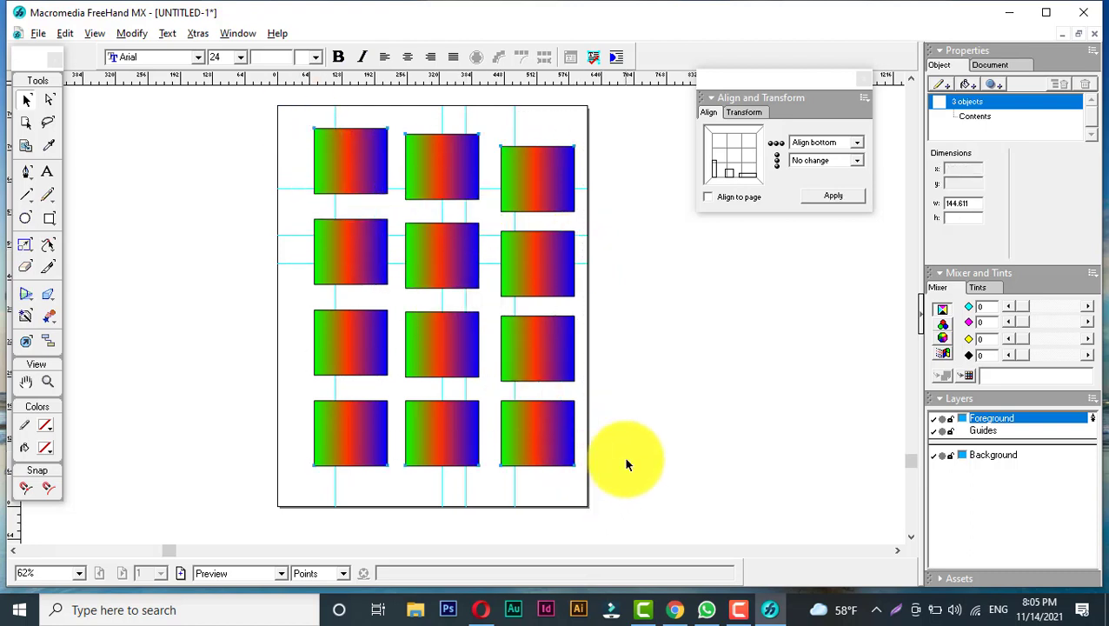
click(826, 164)
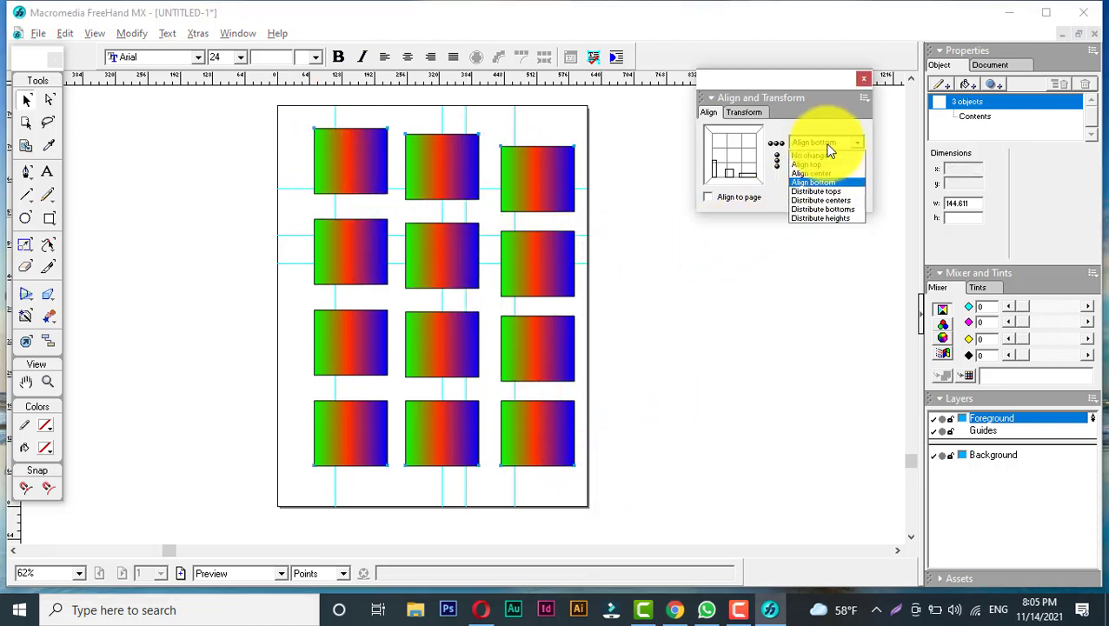
click(825, 166)
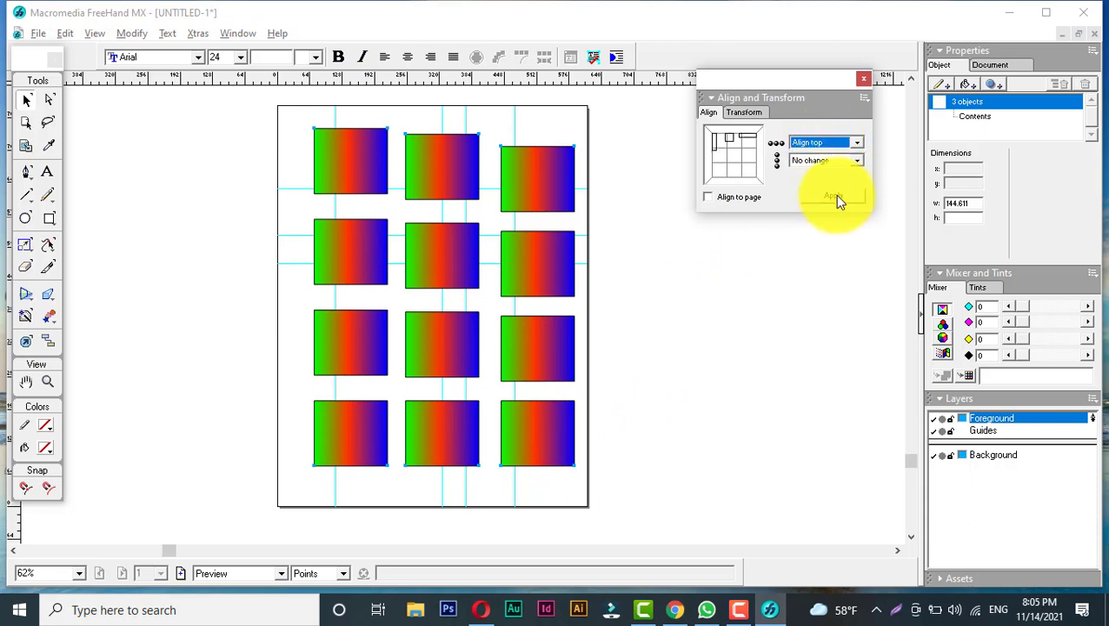
click(833, 194)
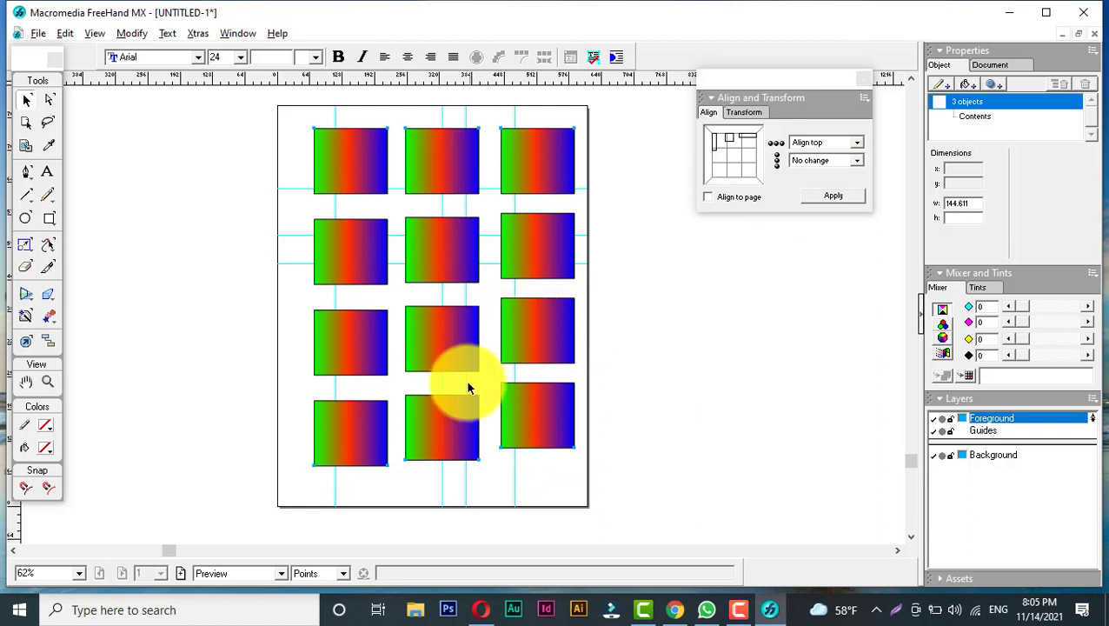
- Align the tops of the three rectangles in the second row
key(ctrl+a)
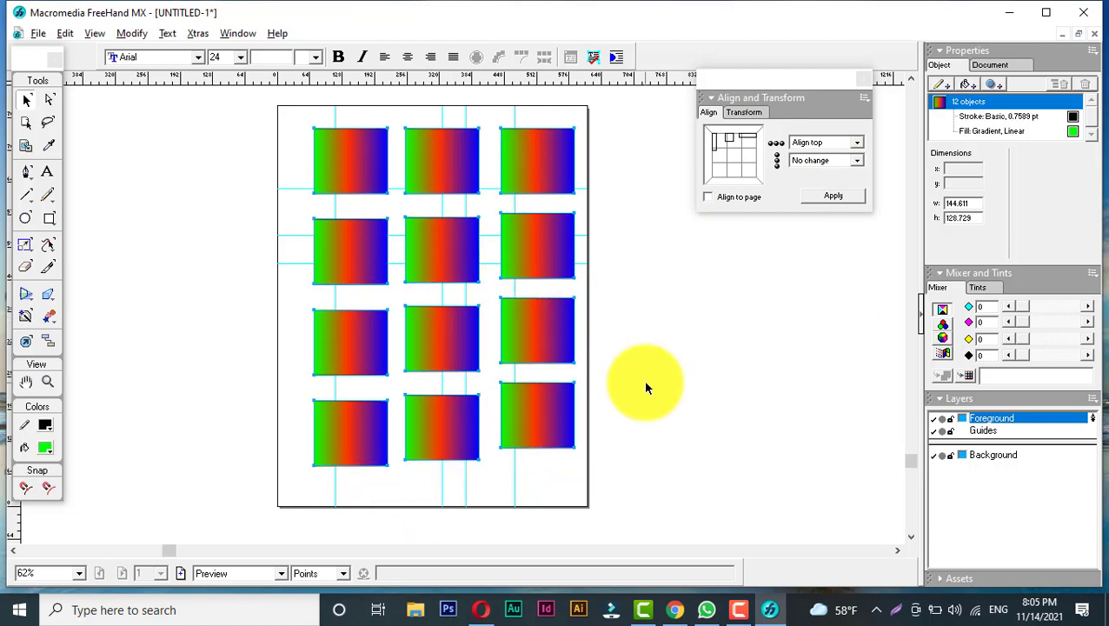
click(723, 358)
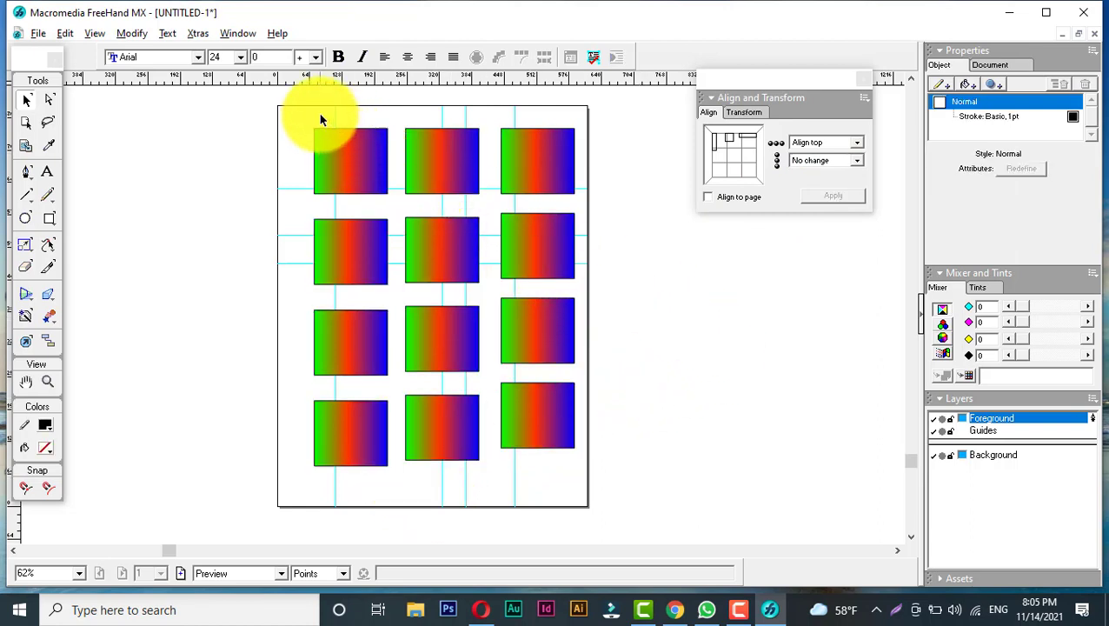
drag(320, 119, 594, 211)
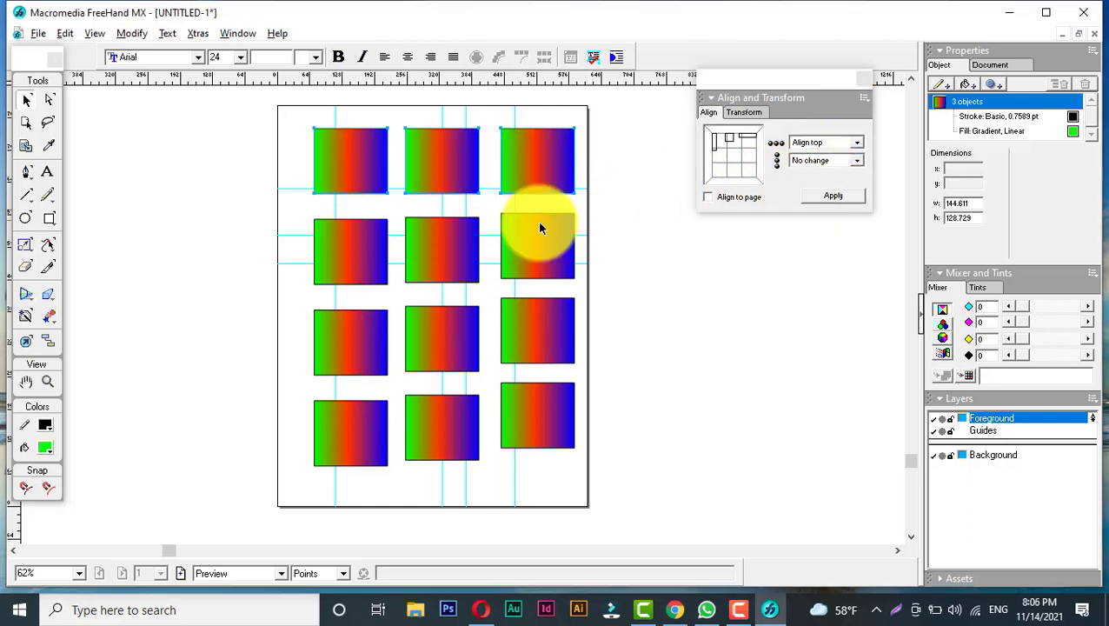
drag(294, 202, 593, 286)
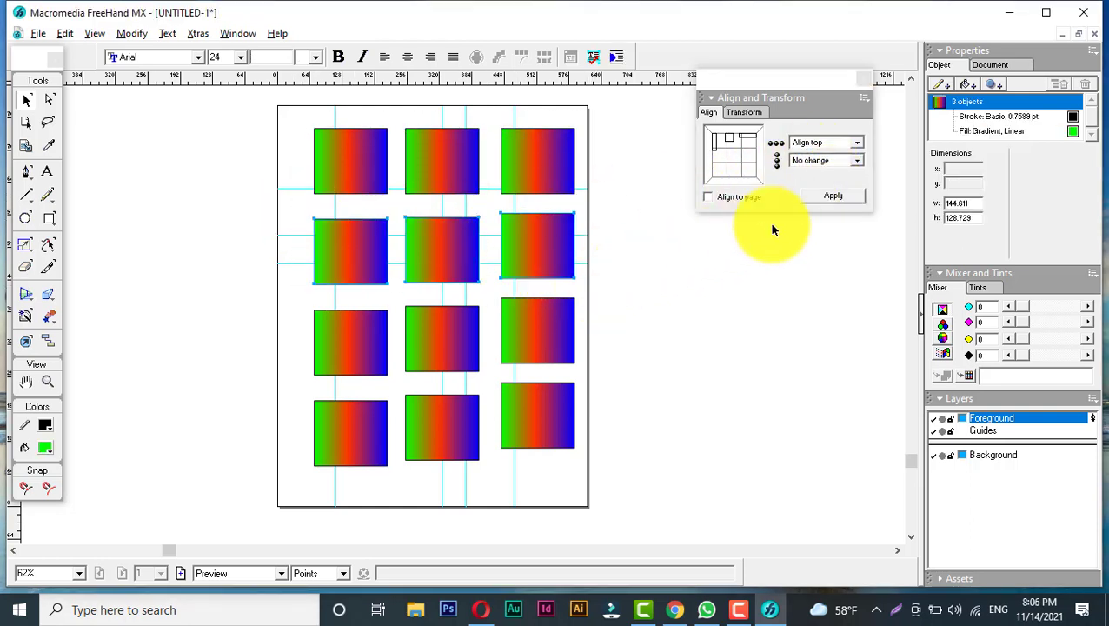
click(826, 195)
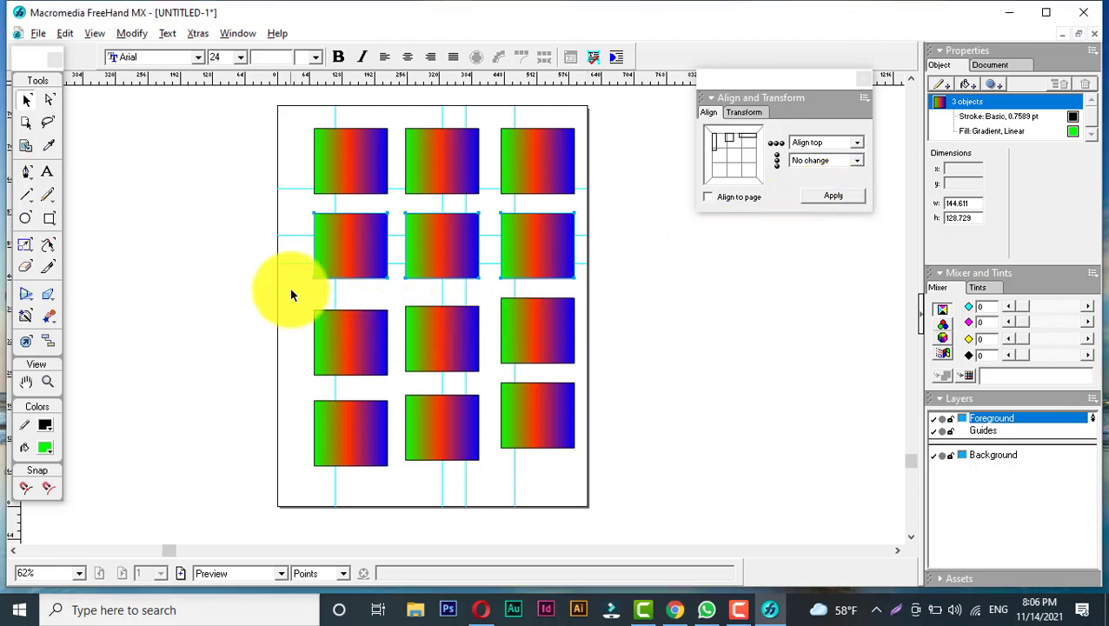
- Align the tops of the third-row rectangles and of the bottom-row rectangles, each row separately
drag(291, 295, 606, 373)
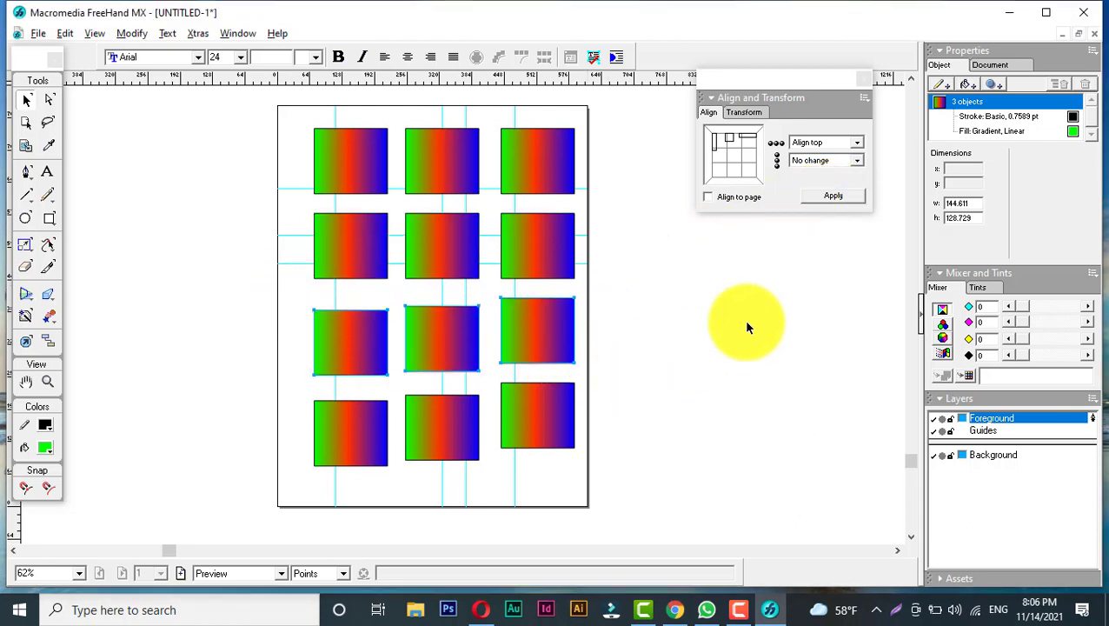
click(827, 199)
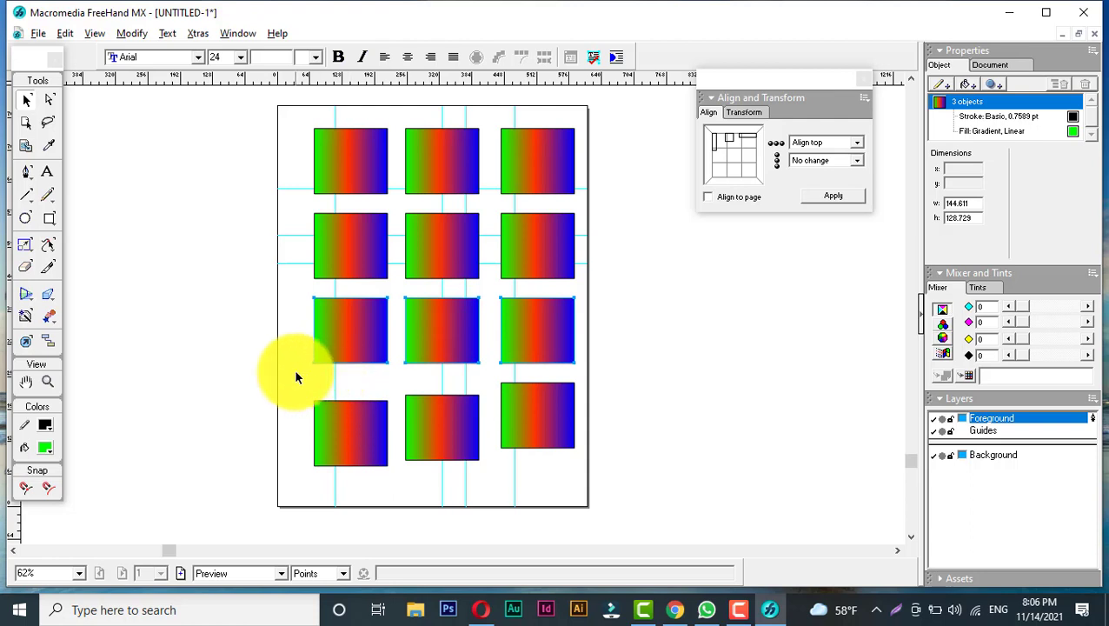
drag(295, 376, 583, 467)
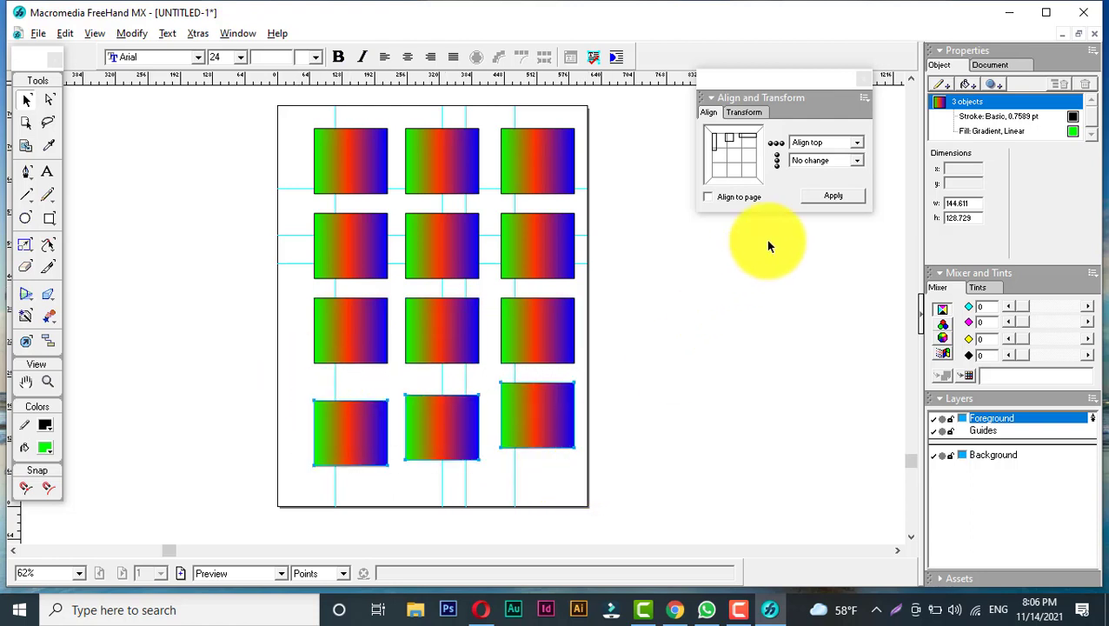
click(829, 197)
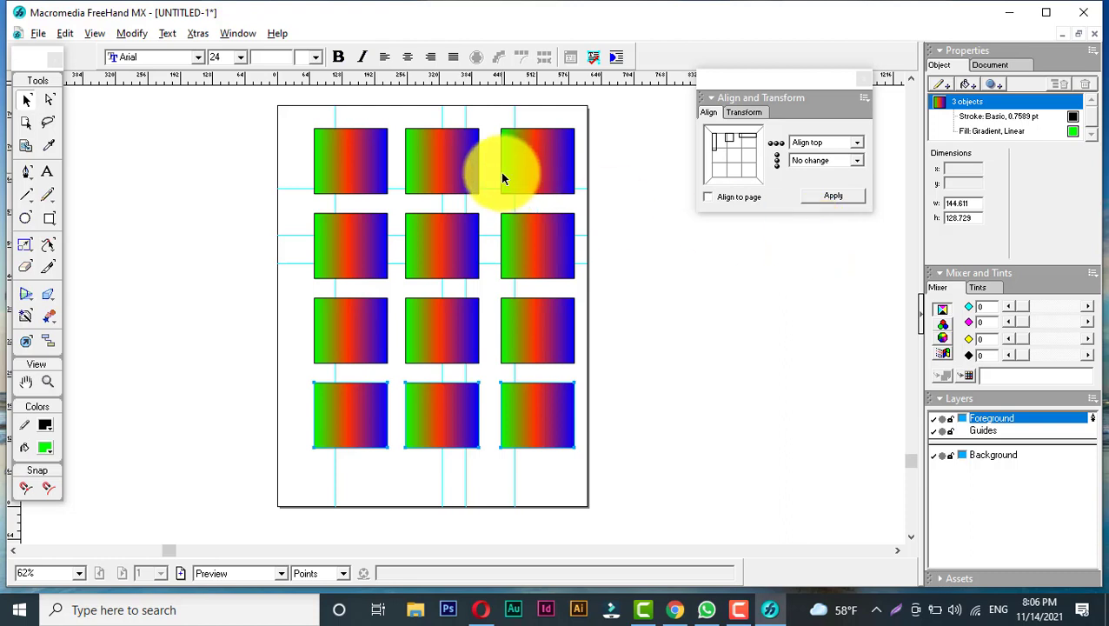
- Select all twelve rectangles and move the whole grid slightly down on the page
drag(309, 121, 596, 473)
mouse_move(524, 248)
mouse_down()
mouse_move(505, 261)
mouse_move(524, 263)
mouse_up()
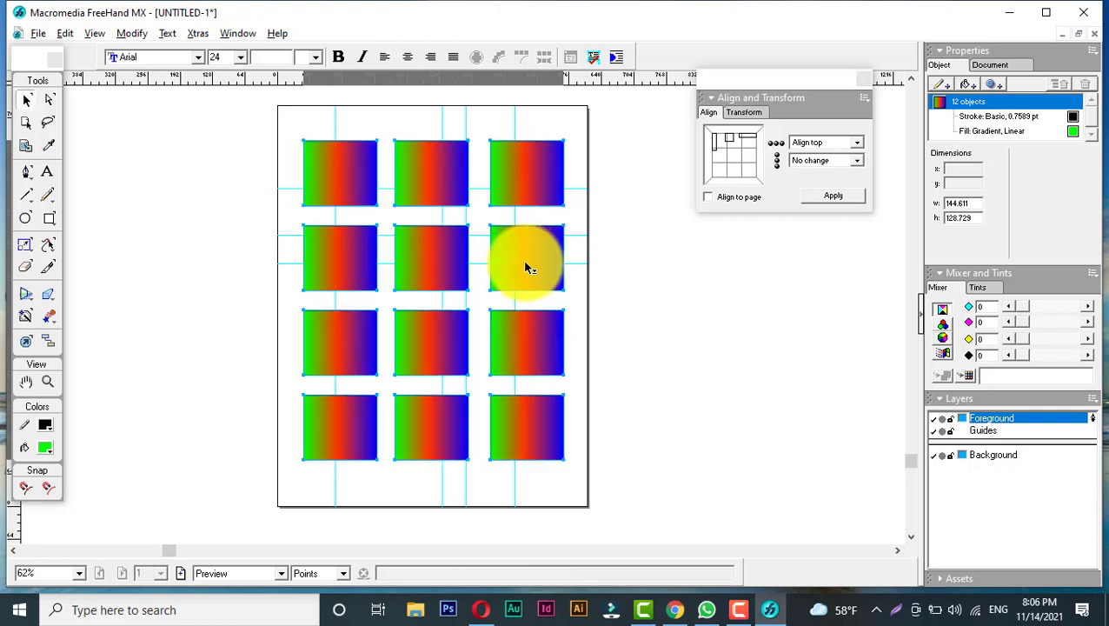